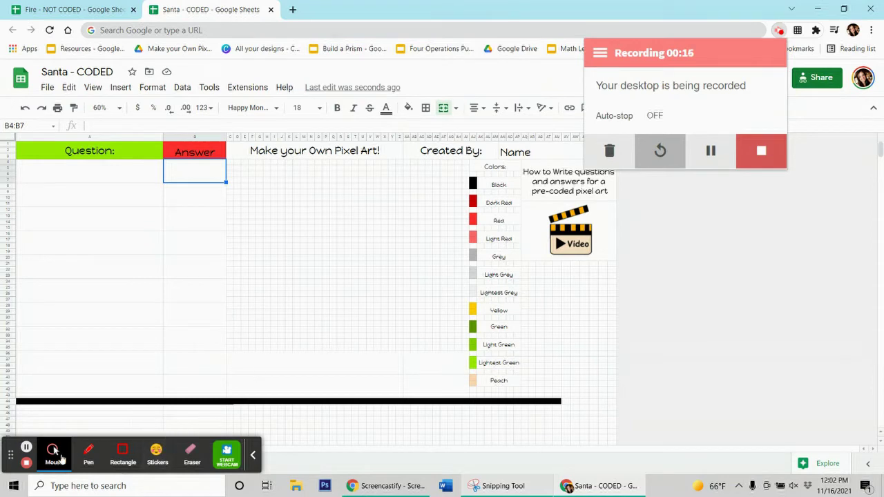
Step: Enter 1 in each of the ten column B answer cells of the Santa sheet, from B4 down to B40
{"action": "left_click", "coordinate": [26, 449]}
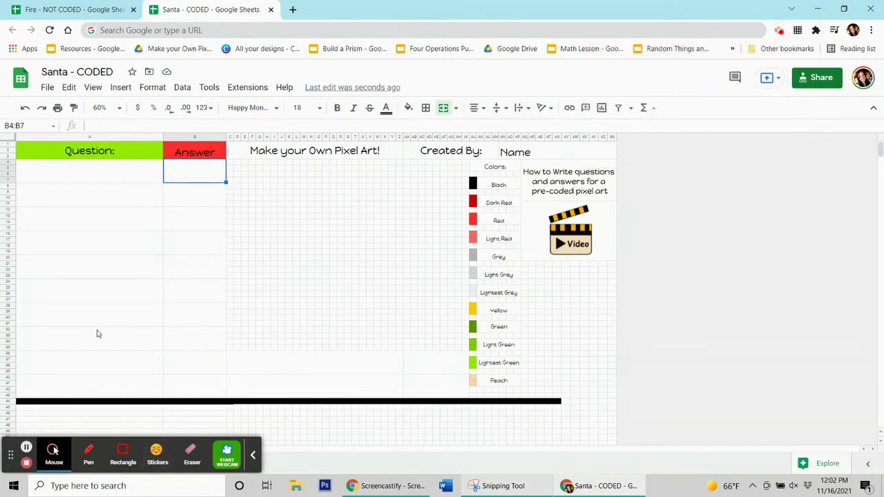
{"action": "type", "text": "1"}
{"action": "key", "text": "Return"}
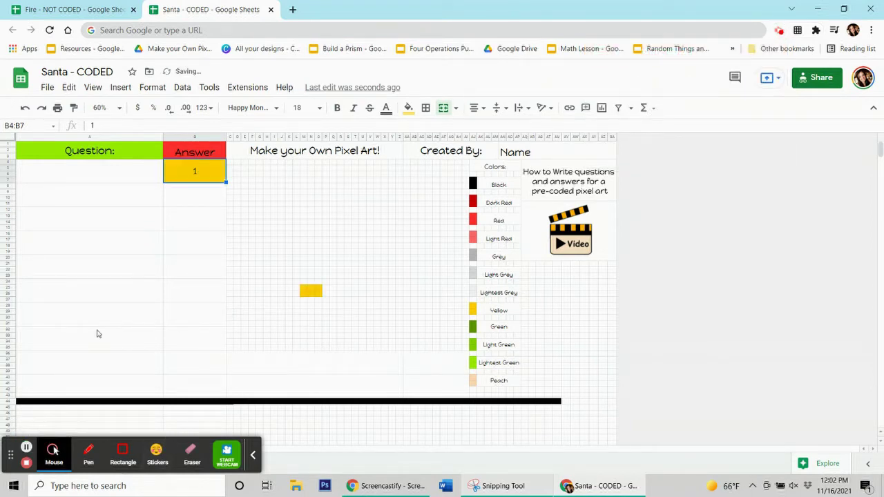
{"action": "type", "text": "1"}
{"action": "key", "text": "Return"}
{"action": "key", "text": "Return"}
{"action": "type", "text": "1"}
{"action": "key", "text": "Return"}
{"action": "type", "text": "1"}
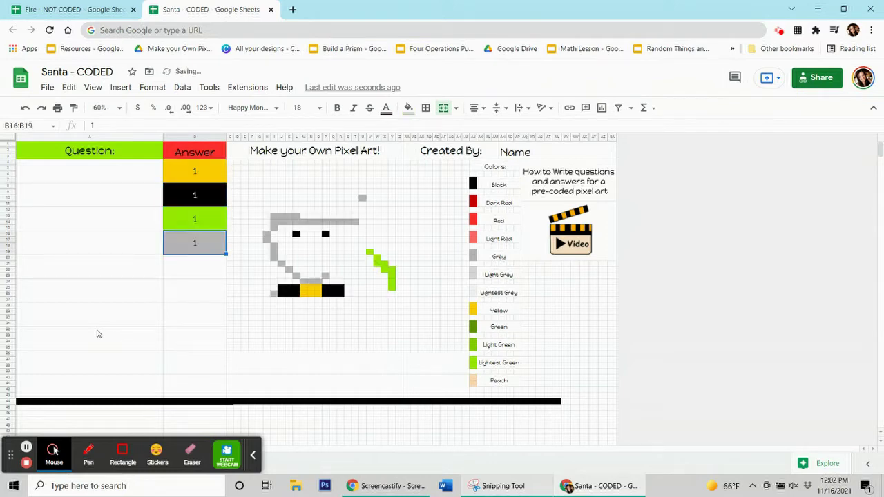
{"action": "key", "text": "Return"}
{"action": "type", "text": "1"}
{"action": "key", "text": "Return"}
{"action": "type", "text": "1"}
{"action": "key", "text": "Return"}
{"action": "type", "text": "1"}
{"action": "key", "text": "Return"}
{"action": "type", "text": "1"}
{"action": "key", "text": "Return"}
{"action": "type", "text": "1"}
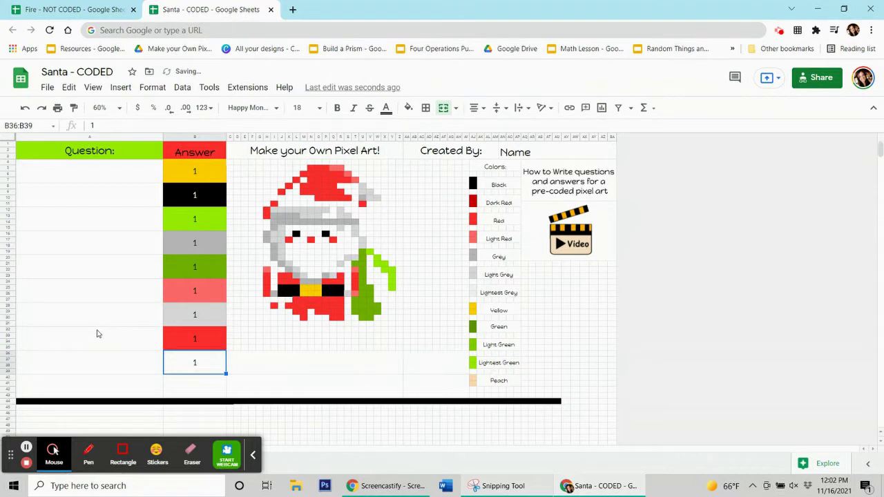
{"action": "key", "text": "Return"}
{"action": "type", "text": "1"}
{"action": "key", "text": "Return"}
Step: Enter 1 in the two remaining Santa answer cells, AA36 and AA40
{"action": "type", "text": "1"}
{"action": "key", "text": "Return"}
{"action": "type", "text": "1"}
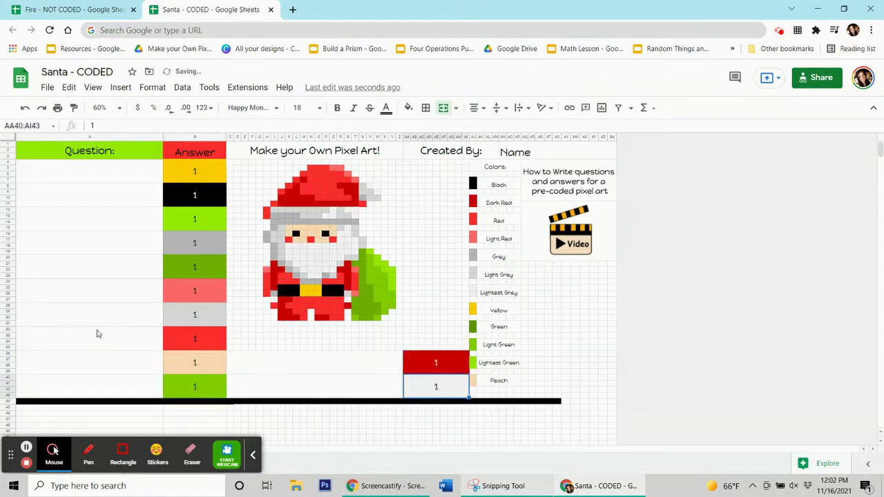
Step: Switch to the Fire - NOT CODED spreadsheet and look over its empty question and answer cells, including the extra answer cell AA36
{"action": "left_click", "coordinate": [26, 447]}
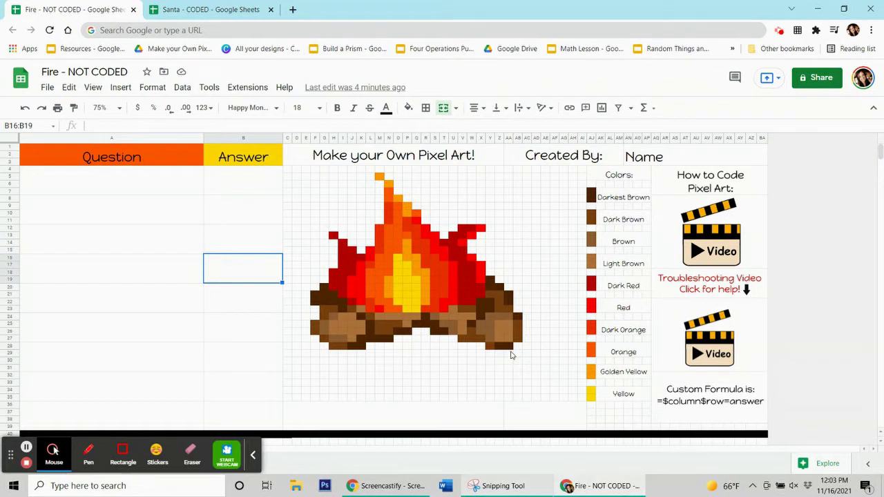
{"action": "left_click", "coordinate": [125, 182]}
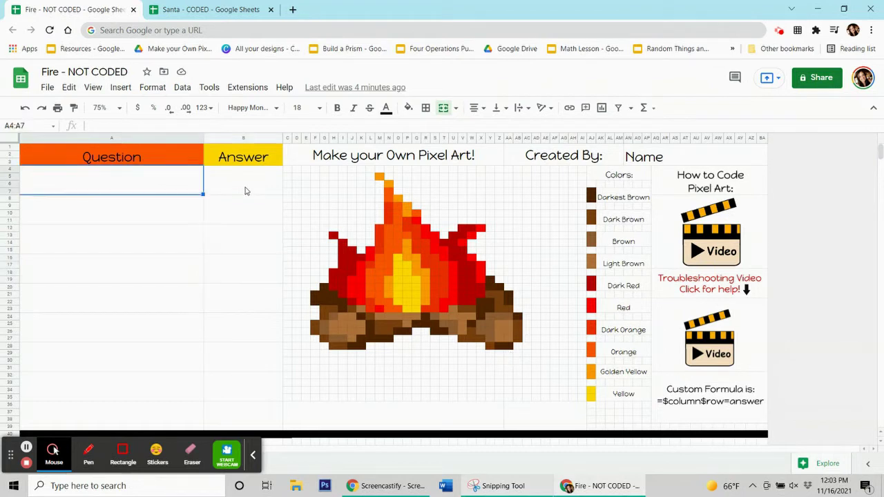
{"action": "key", "text": "Tab"}
{"action": "key", "text": "Return"}
{"action": "key", "text": "Tab"}
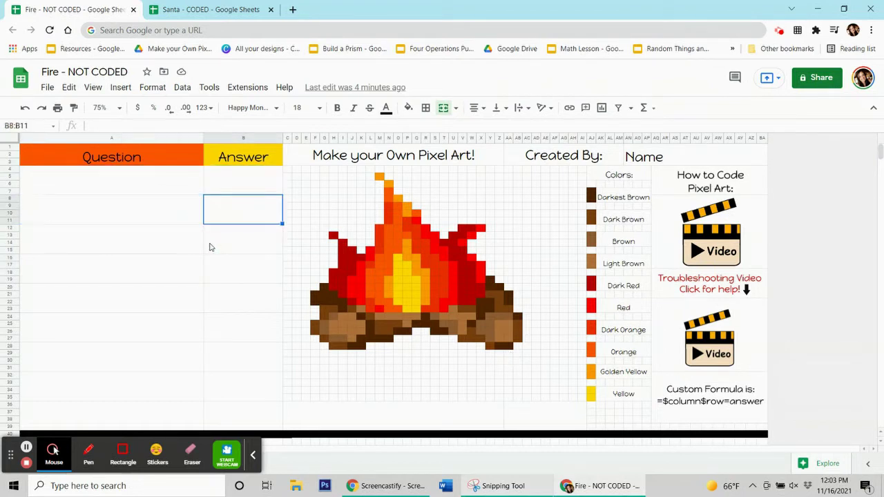
{"action": "left_click", "coordinate": [350, 427]}
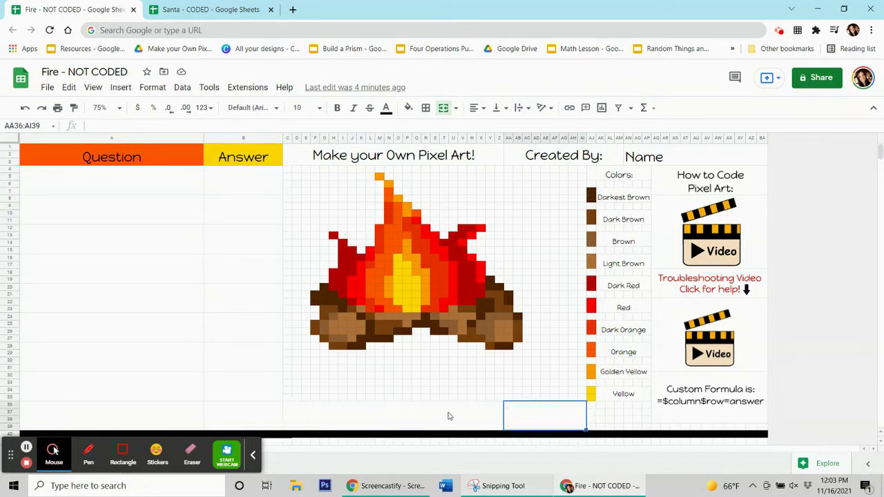
Step: Enter the first two questions, 3 x 3 and 2 x 8, with the answers 9 and 16
{"action": "left_click", "coordinate": [97, 185]}
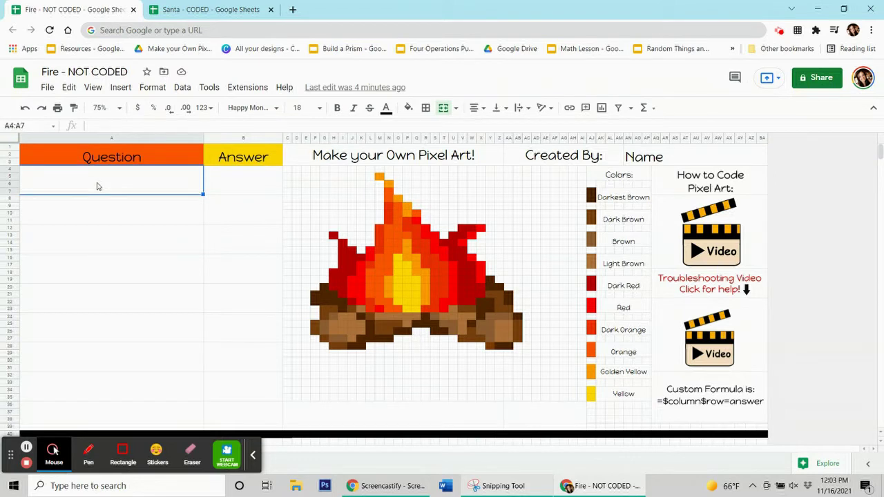
{"action": "type", "text": "3 x 3"}
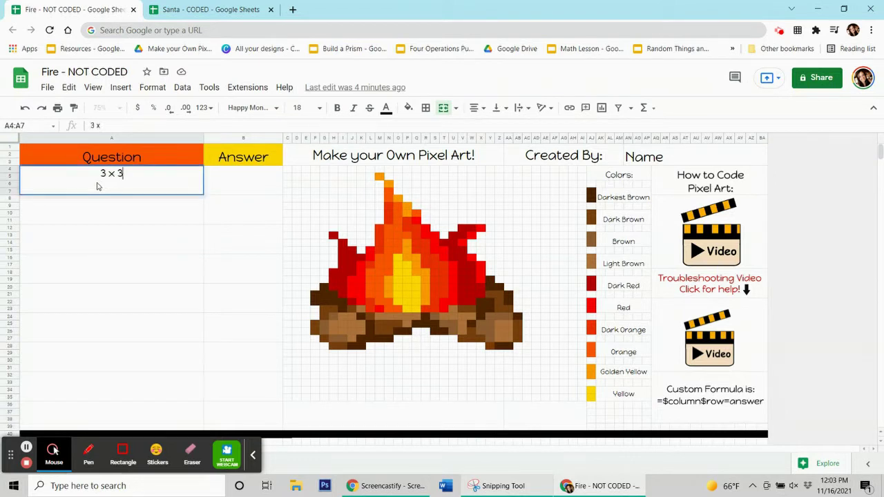
{"action": "left_click", "coordinate": [221, 181]}
{"action": "type", "text": "9"}
{"action": "left_click", "coordinate": [119, 209]}
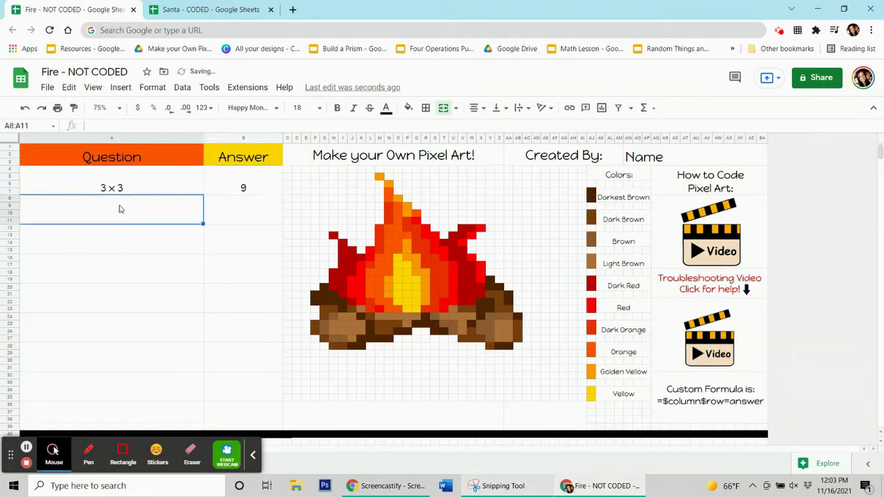
{"action": "type", "text": "2 x 8"}
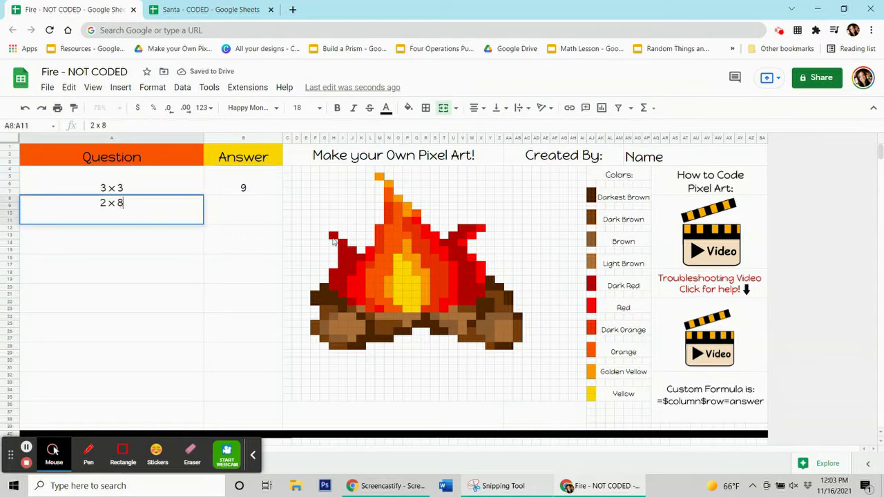
{"action": "left_click", "coordinate": [252, 212]}
{"action": "type", "text": "16"}
Step: Add the questions "What is the capital of Colorado?" and "What is the closest planet to the sun?" with the answers Denver and Mercury
{"action": "left_click", "coordinate": [159, 251]}
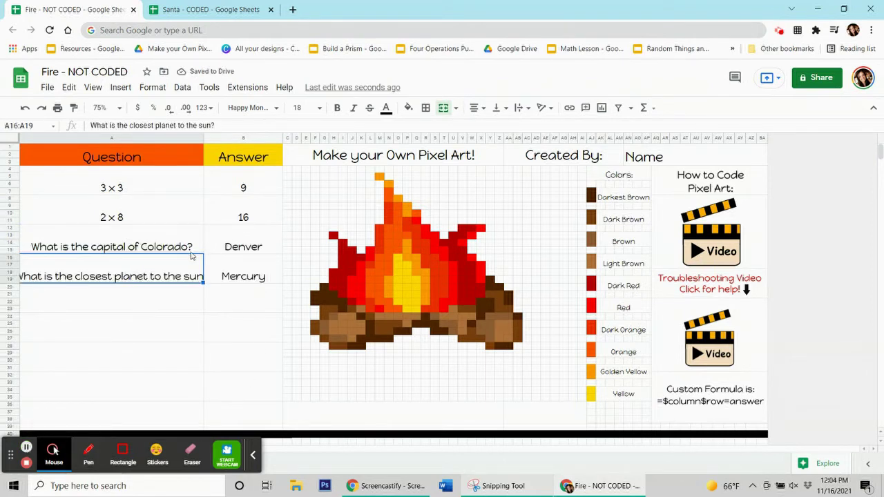
{"action": "left_click", "coordinate": [191, 250]}
Step: Set the font size of the closest-planet question in A16 to 14 so the text fits its cell
{"action": "left_click", "coordinate": [183, 265]}
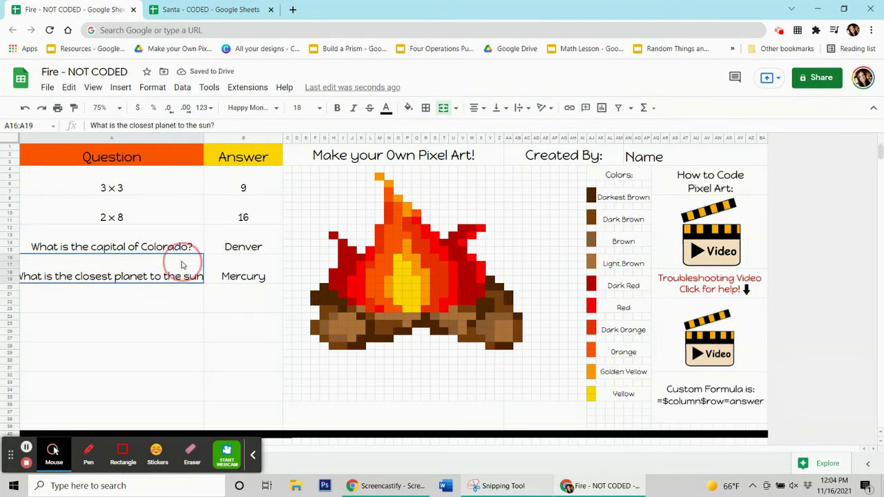
{"action": "left_click", "coordinate": [316, 108]}
{"action": "left_click", "coordinate": [301, 259]}
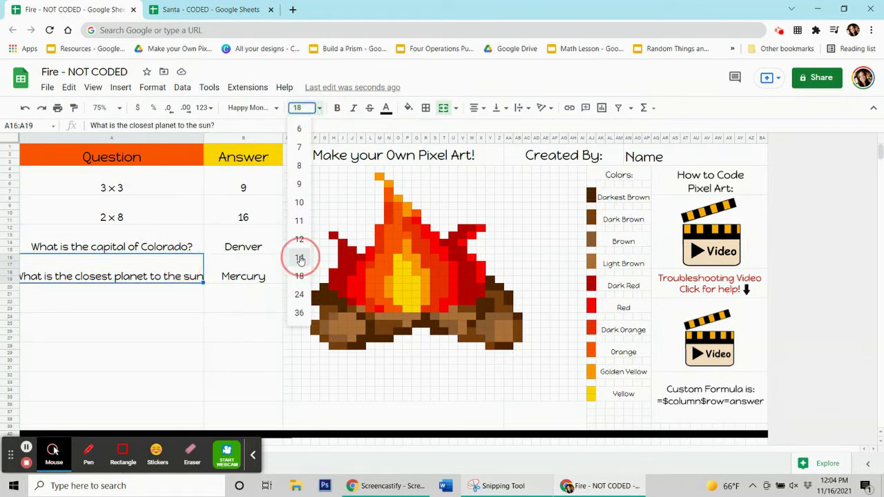
{"action": "left_click", "coordinate": [146, 304]}
{"action": "left_click", "coordinate": [143, 253]}
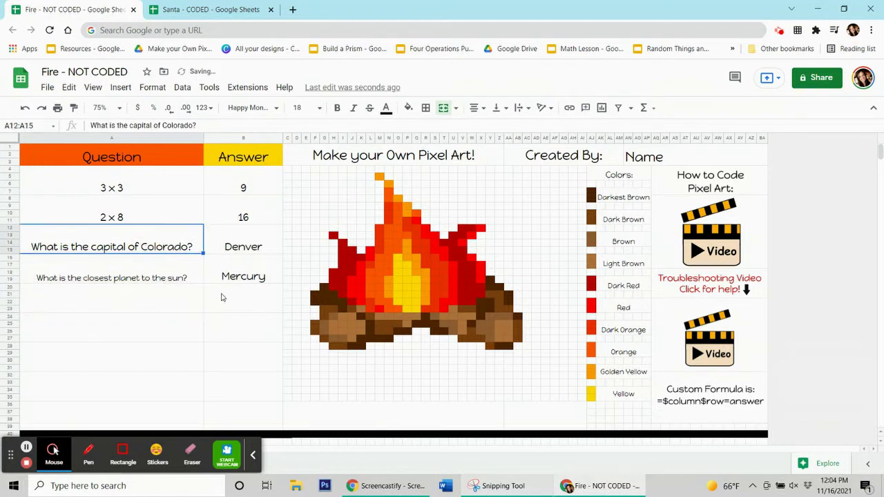
{"action": "left_click", "coordinate": [221, 297]}
{"action": "left_click", "coordinate": [138, 188]}
{"action": "left_click", "coordinate": [138, 217]}
{"action": "left_click", "coordinate": [137, 247]}
{"action": "left_click", "coordinate": [142, 276]}
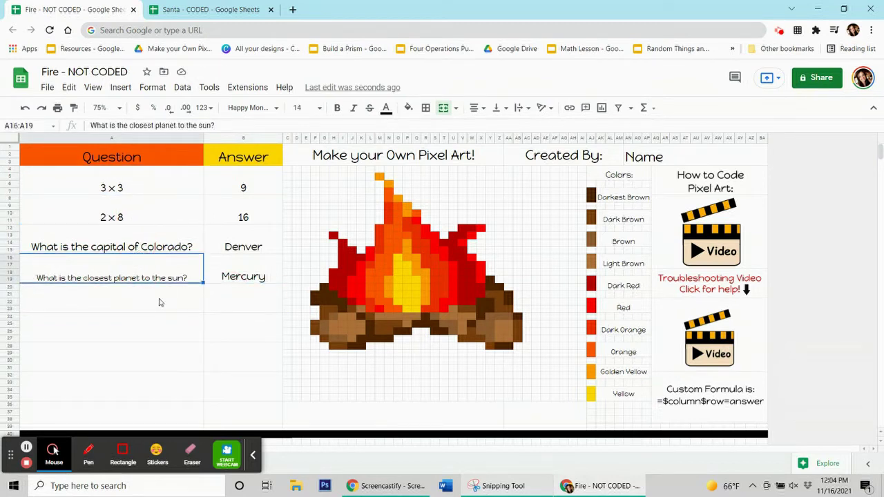
Step: Enter questions 5 x 6, 25/5, 3 x 5, 18/6, 2 x 3 and 28/7 with answers 30, 5, 15, 3, 6 and 4
{"action": "left_click", "coordinate": [159, 301]}
{"action": "left_click", "coordinate": [219, 306]}
{"action": "left_click", "coordinate": [168, 332]}
{"action": "left_click", "coordinate": [235, 328]}
{"action": "left_click", "coordinate": [377, 415]}
{"action": "left_click", "coordinate": [539, 418]}
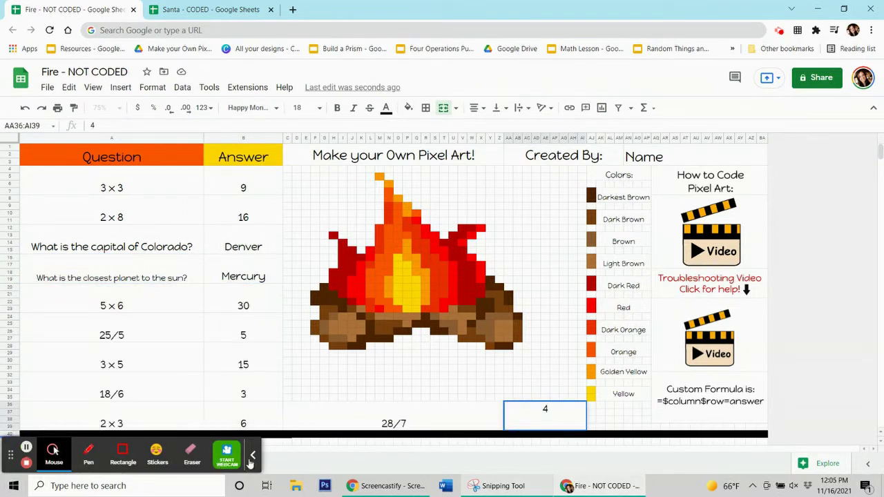
{"action": "left_click", "coordinate": [252, 455]}
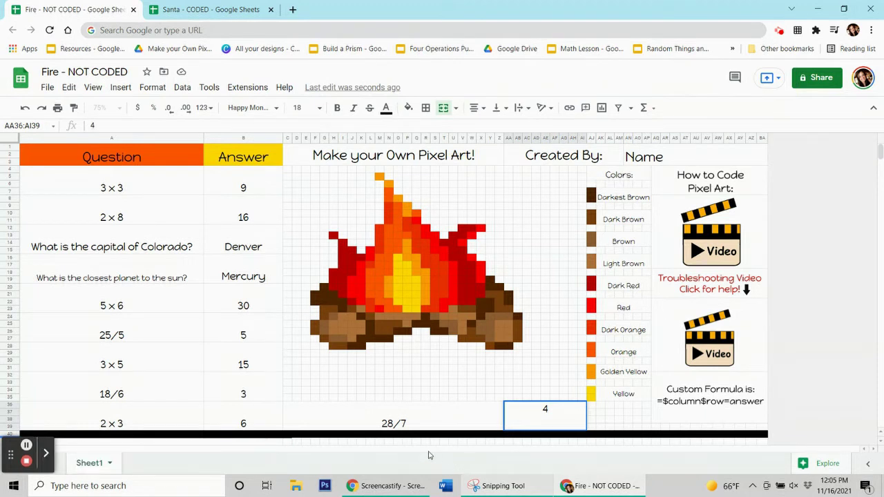
Step: Review the answer cells in column B and AA36 against their questions and the colors of the campfire pixel art
{"action": "left_click", "coordinate": [217, 189]}
{"action": "left_click", "coordinate": [216, 218]}
{"action": "left_click", "coordinate": [221, 247]}
{"action": "left_click", "coordinate": [232, 272]}
{"action": "left_click", "coordinate": [227, 297]}
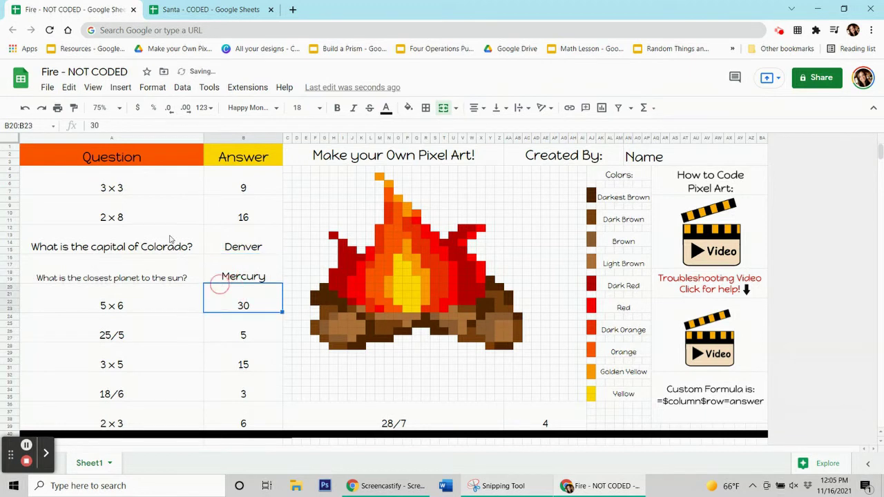
{"action": "mouse_move", "coordinate": [123, 178]}
{"action": "left_mouse_down"}
{"action": "mouse_move", "coordinate": [122, 315]}
{"action": "mouse_move", "coordinate": [123, 187]}
{"action": "left_mouse_up"}
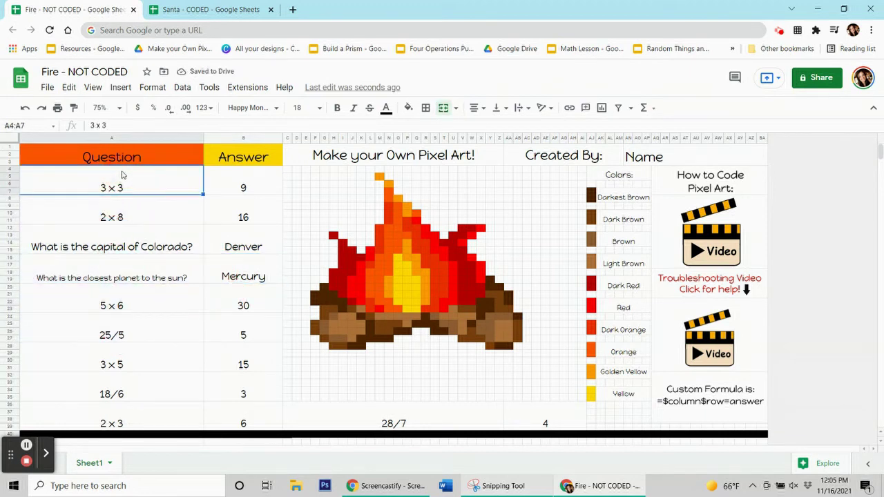
{"action": "left_click", "coordinate": [234, 189]}
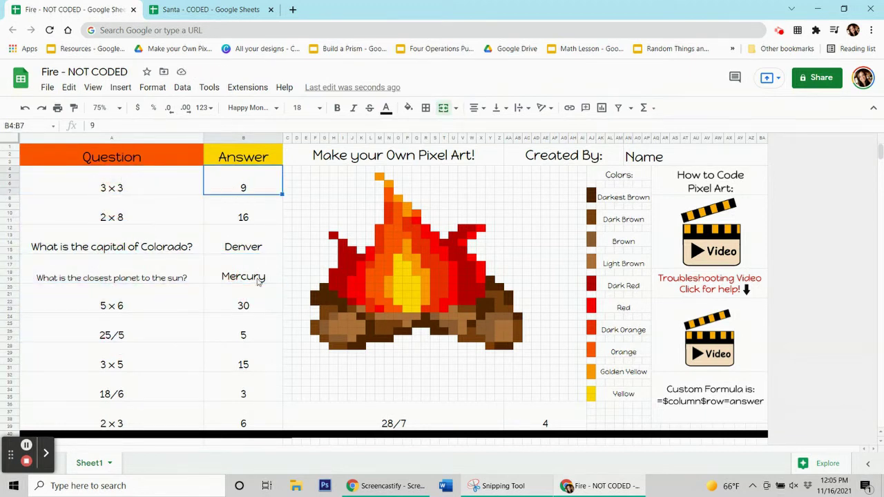
{"action": "left_click", "coordinate": [555, 427]}
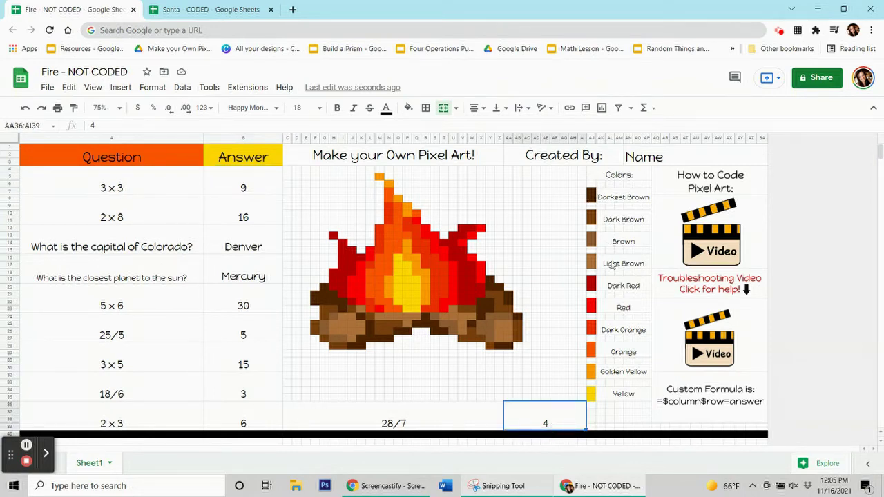
{"action": "left_click", "coordinate": [252, 204]}
{"action": "left_click", "coordinate": [256, 241]}
{"action": "left_click", "coordinate": [261, 277]}
{"action": "left_click", "coordinate": [263, 185]}
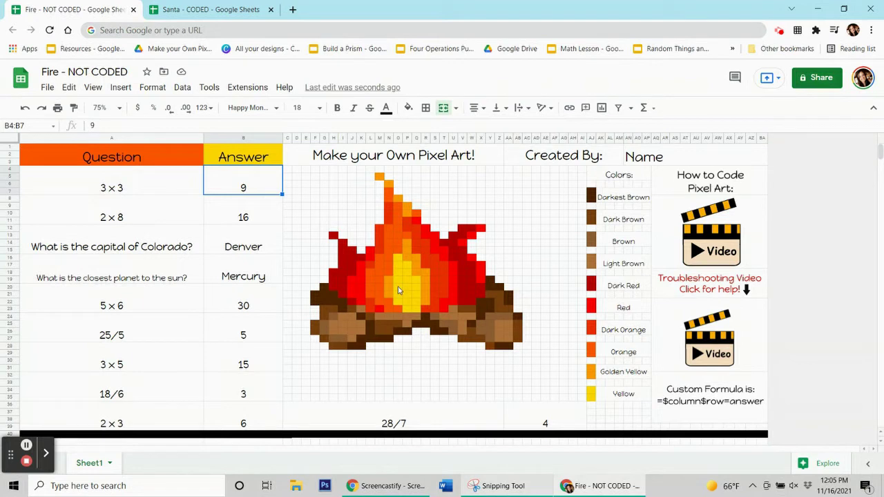
{"action": "left_click", "coordinate": [220, 221]}
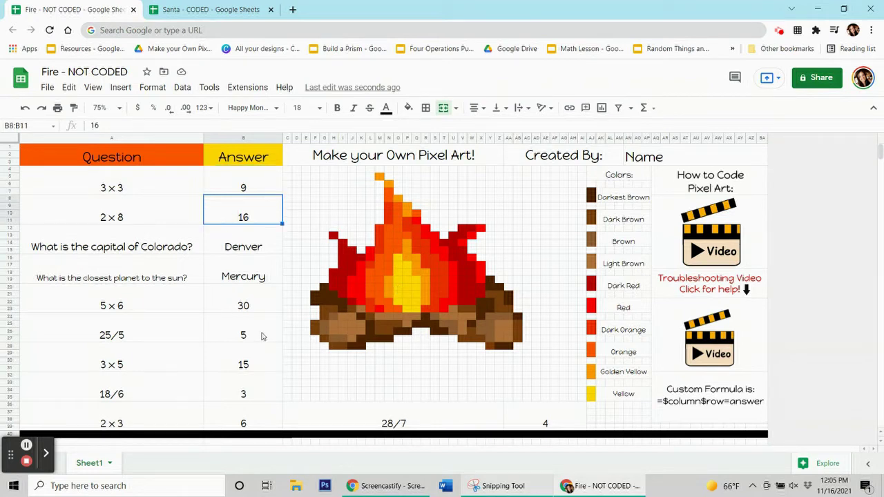
{"action": "left_click", "coordinate": [238, 188]}
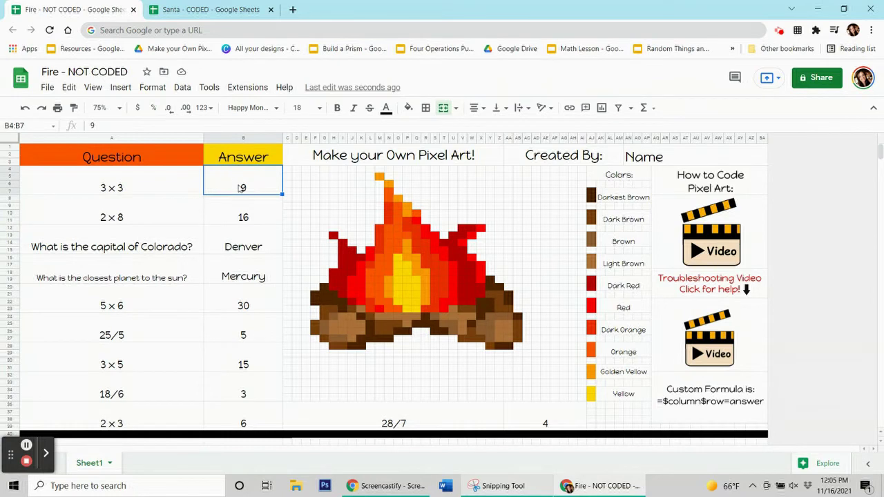
Step: Examine the custom formula pattern =$column$row=answer and identify the column and rows of the answer cells it refers to
{"action": "left_click", "coordinate": [750, 410]}
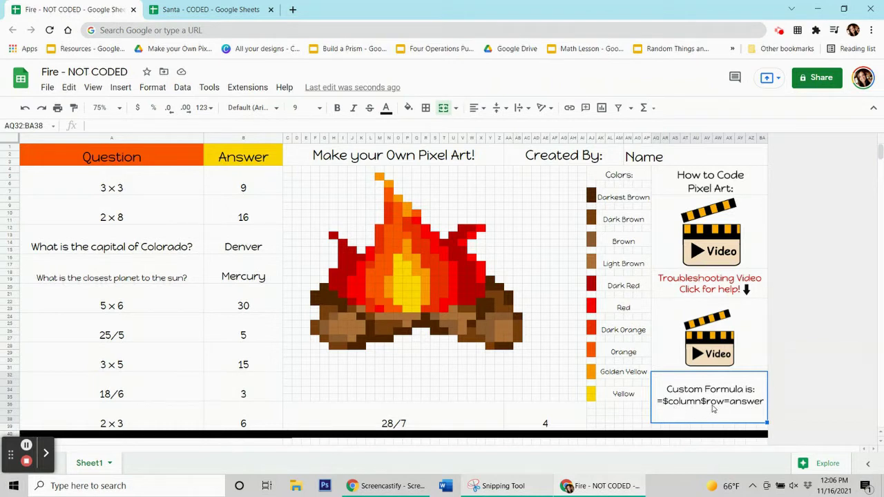
{"action": "left_click", "coordinate": [263, 193]}
{"action": "left_click", "coordinate": [261, 210]}
{"action": "left_click", "coordinate": [254, 238]}
{"action": "left_click", "coordinate": [256, 279]}
{"action": "left_click", "coordinate": [256, 305]}
{"action": "left_click", "coordinate": [253, 328]}
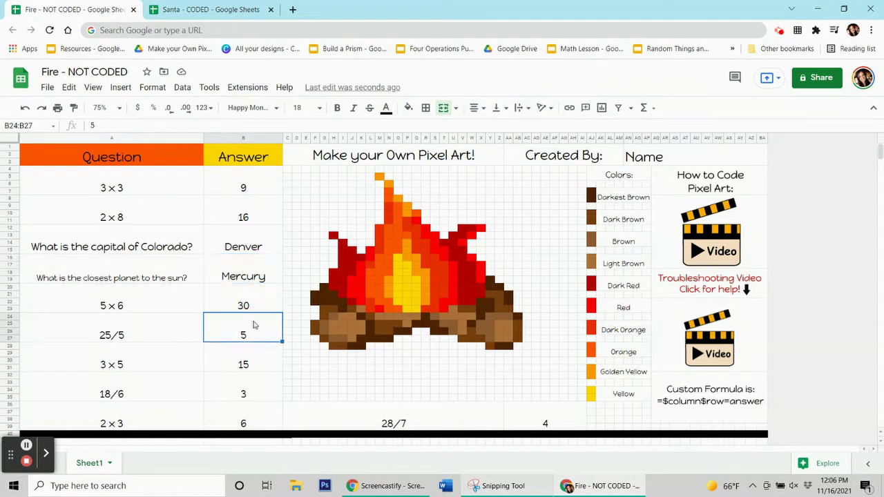
{"action": "left_click", "coordinate": [247, 176]}
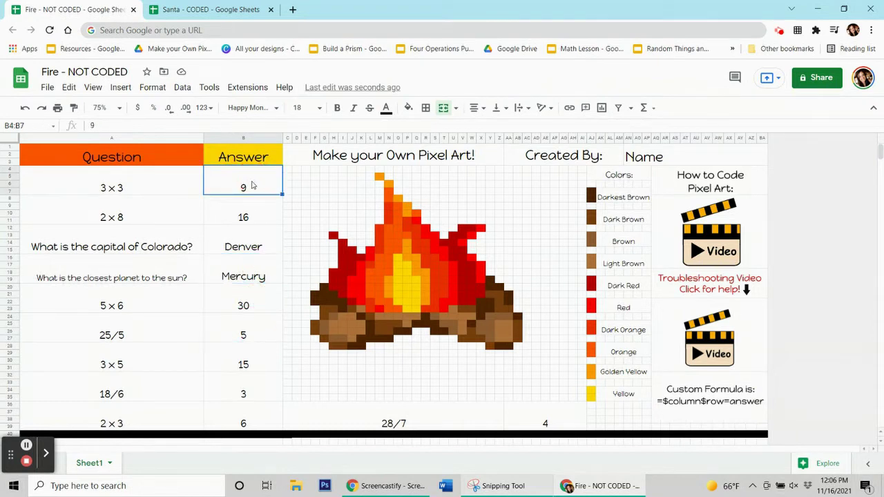
{"action": "left_click", "coordinate": [256, 138]}
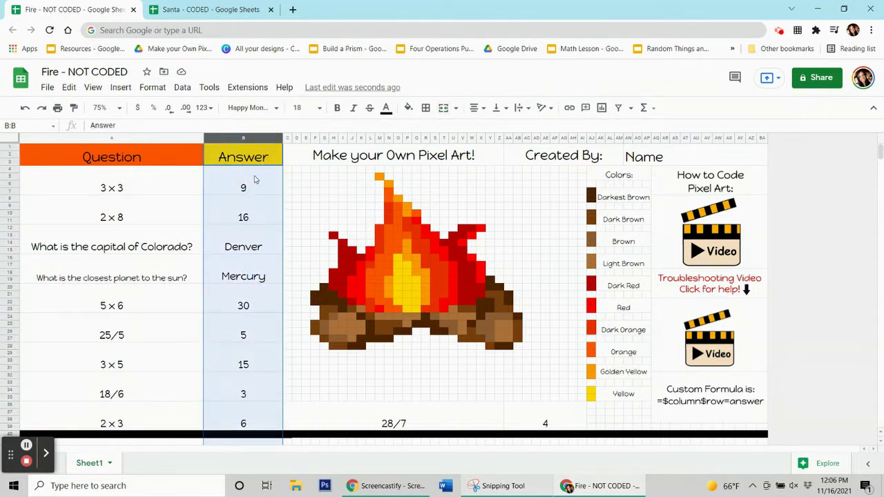
{"action": "left_click", "coordinate": [243, 188]}
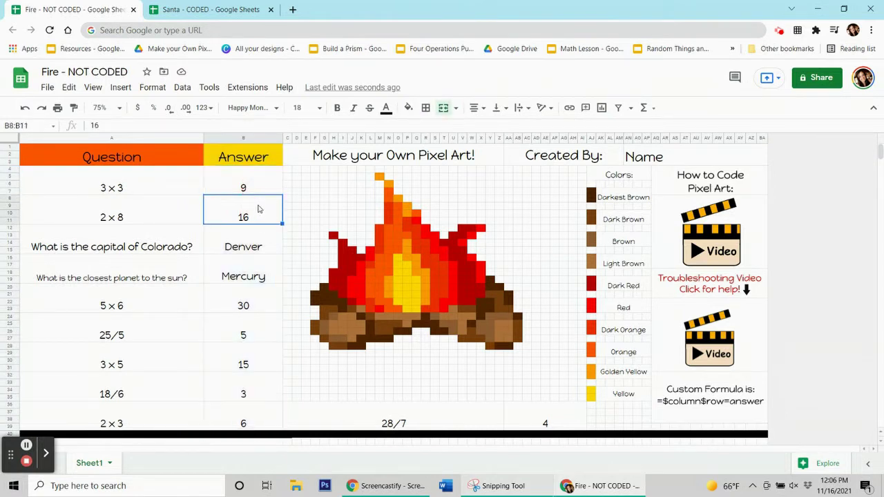
{"action": "left_click", "coordinate": [255, 139]}
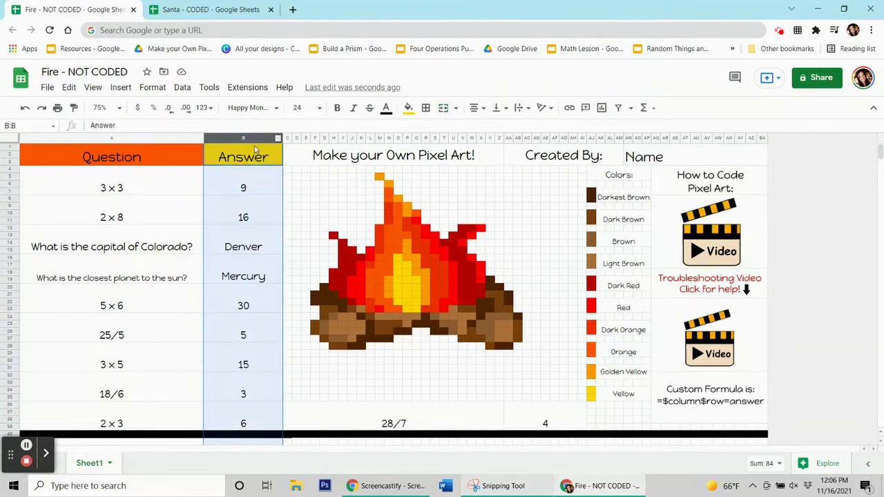
{"action": "left_click", "coordinate": [249, 210]}
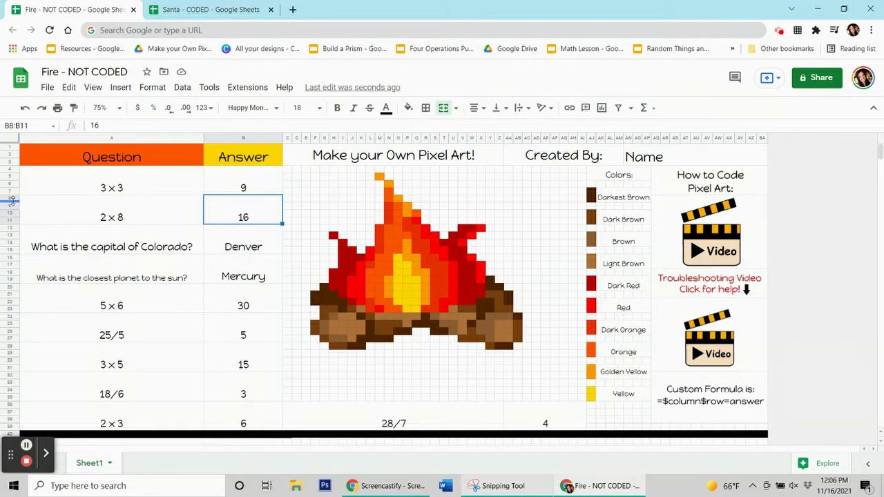
{"action": "left_click", "coordinate": [709, 399]}
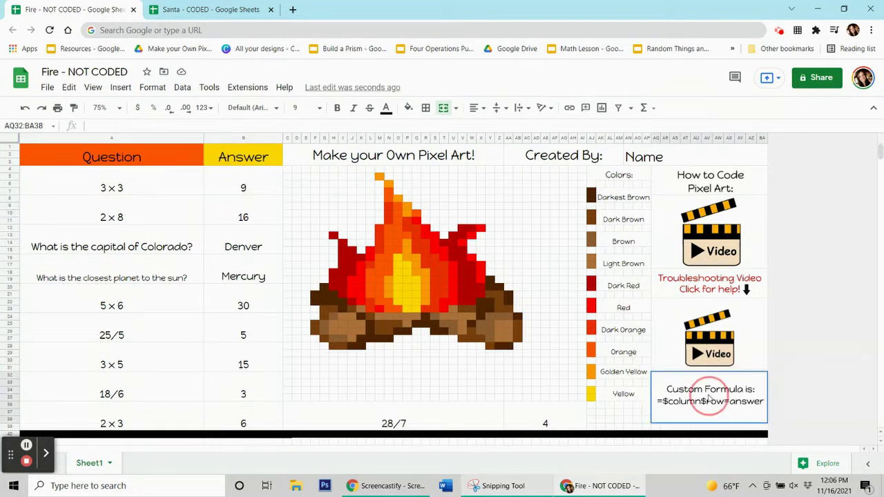
Step: Match the column, row and answer parts of the pattern =$column$row=answer to the answer cells from B4 to B16
{"action": "left_click", "coordinate": [243, 241]}
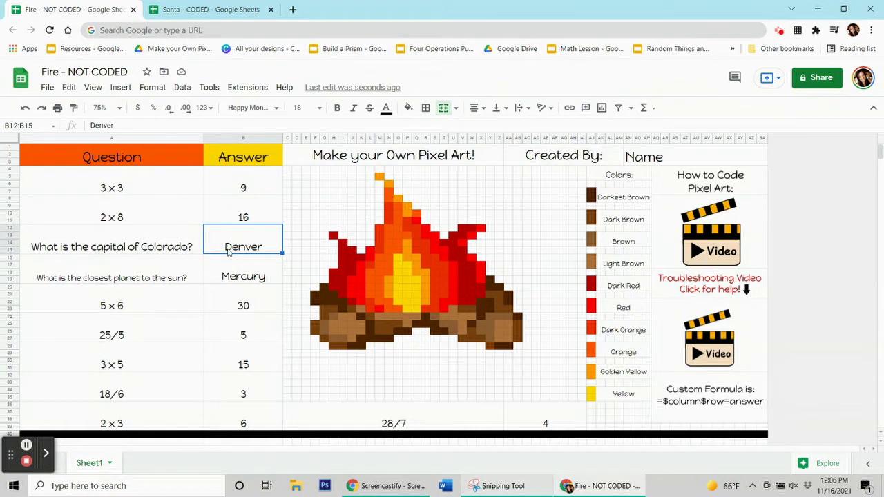
{"action": "left_click", "coordinate": [233, 181]}
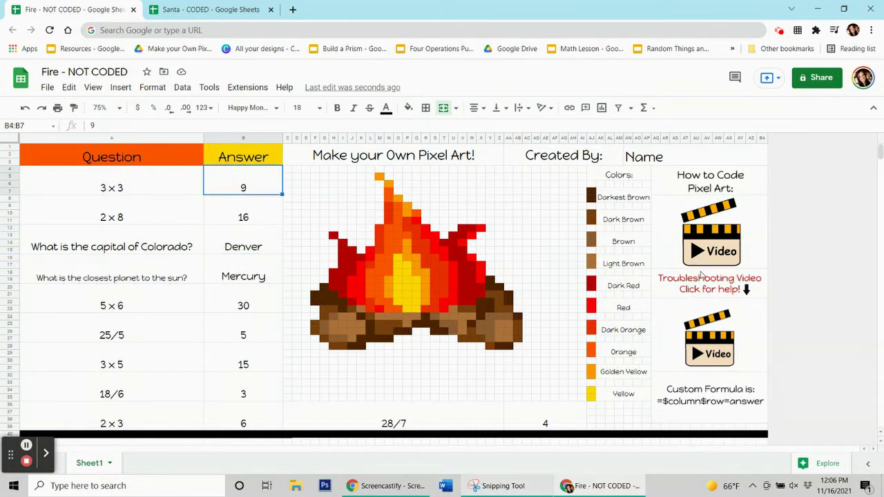
{"action": "left_click", "coordinate": [680, 404]}
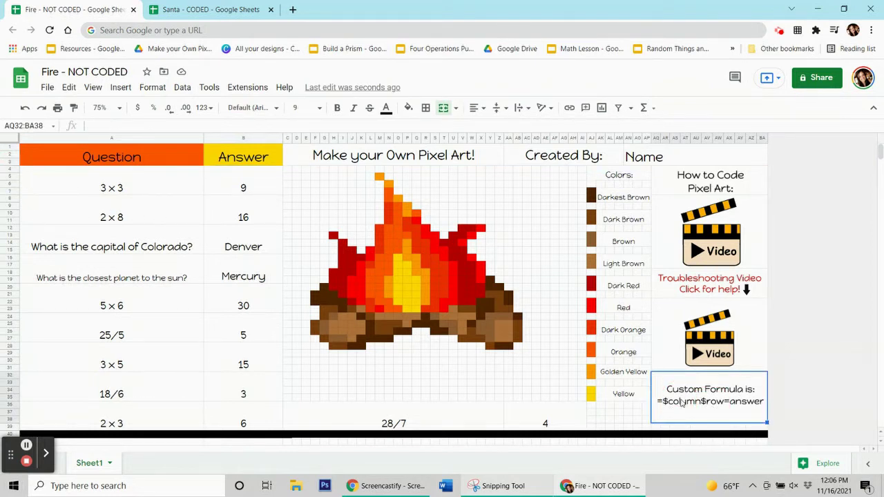
{"action": "left_click", "coordinate": [734, 401]}
{"action": "left_click", "coordinate": [739, 403]}
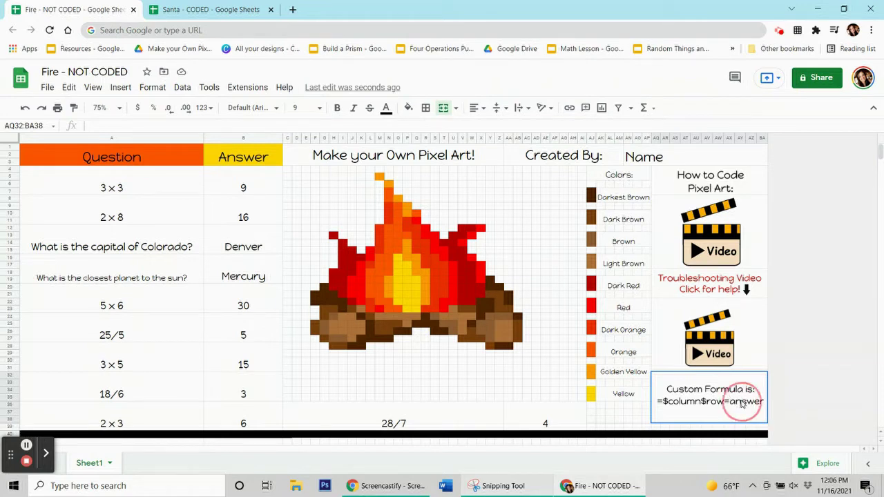
{"action": "left_click", "coordinate": [243, 193]}
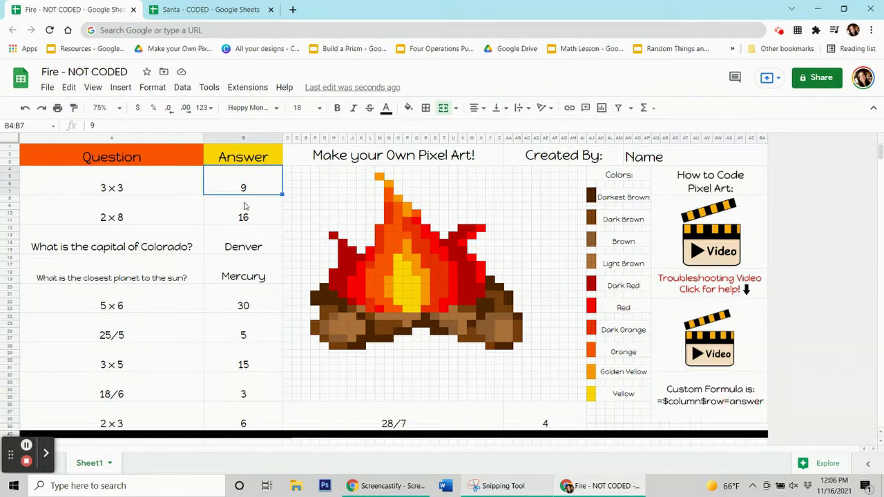
{"action": "left_click", "coordinate": [250, 219]}
{"action": "left_click", "coordinate": [252, 248]}
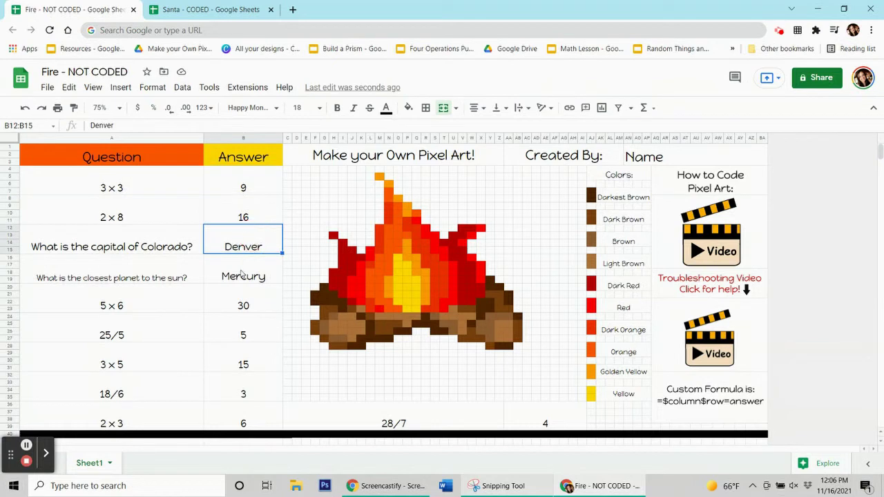
{"action": "left_click", "coordinate": [266, 185]}
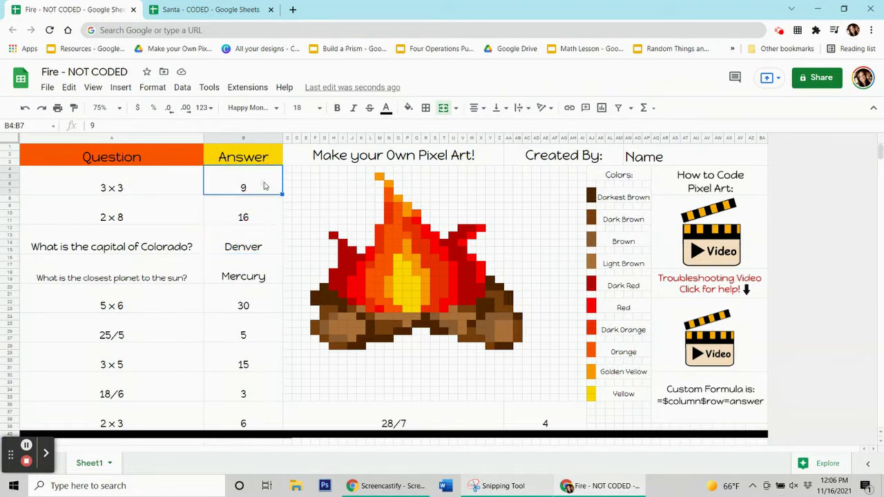
{"action": "left_click", "coordinate": [264, 212]}
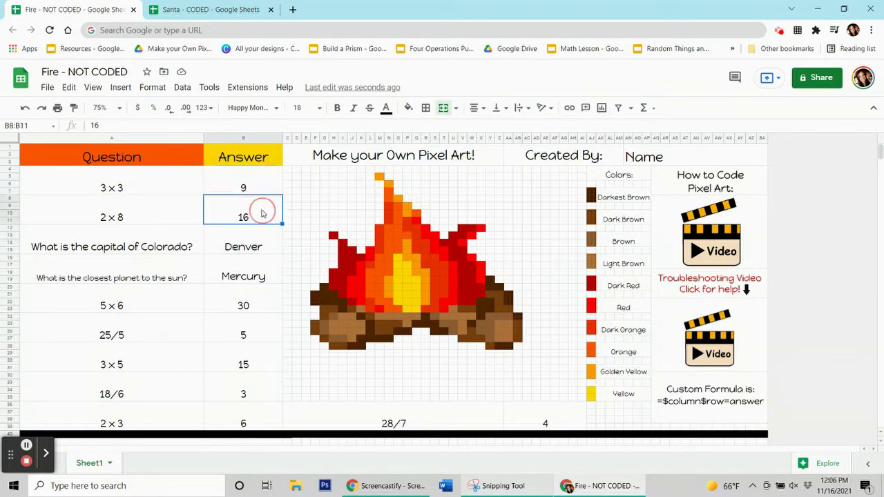
{"action": "left_click", "coordinate": [247, 275]}
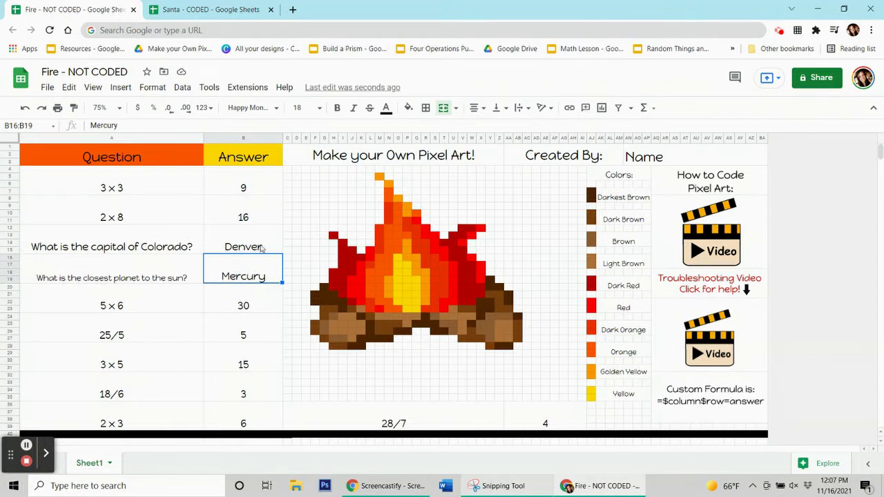
{"action": "left_click", "coordinate": [263, 245]}
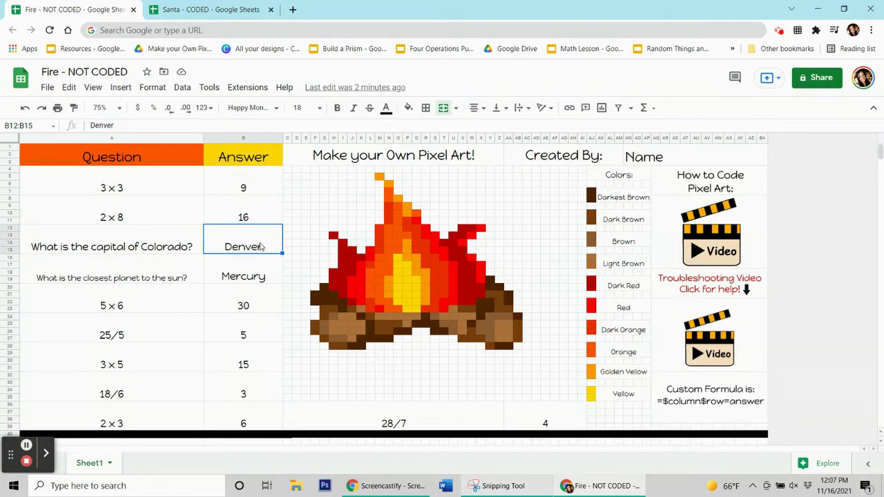
{"action": "left_click", "coordinate": [269, 181]}
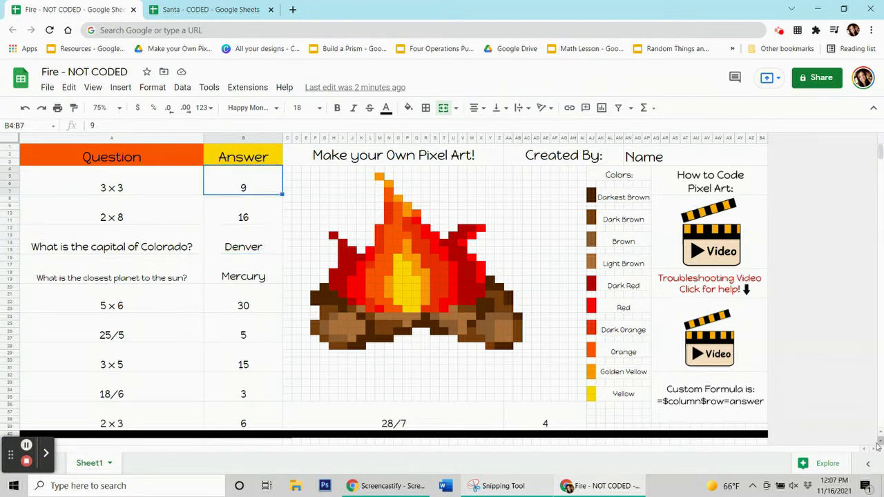
Step: Work out from the formula pattern which column and starting row the merged answer cells 9, 16 and 4 need
{"action": "left_click", "coordinate": [743, 409]}
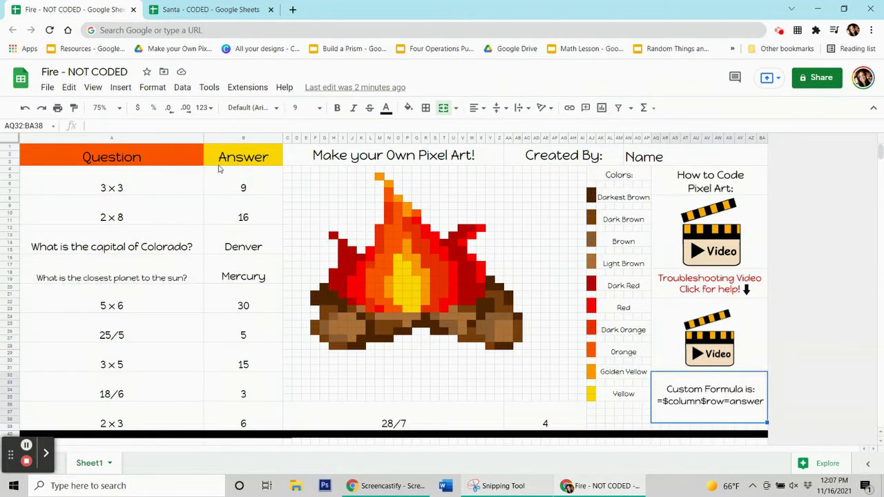
{"action": "left_click", "coordinate": [240, 185]}
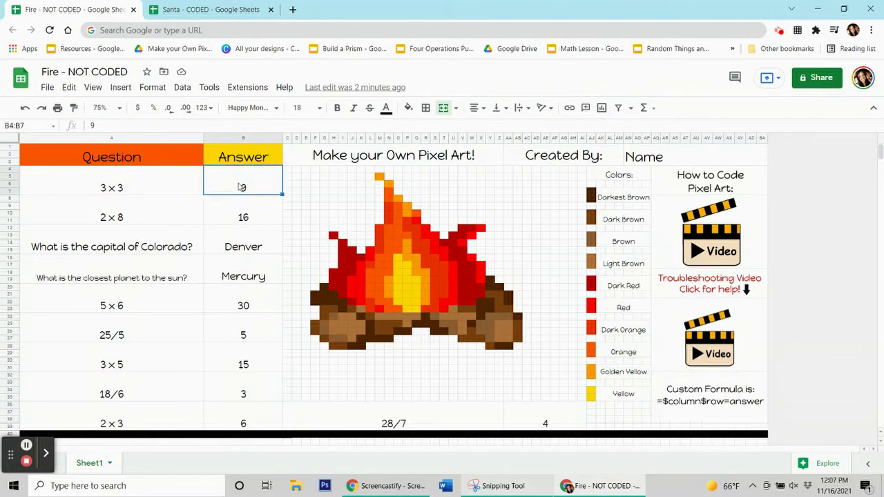
{"action": "left_click", "coordinate": [241, 221]}
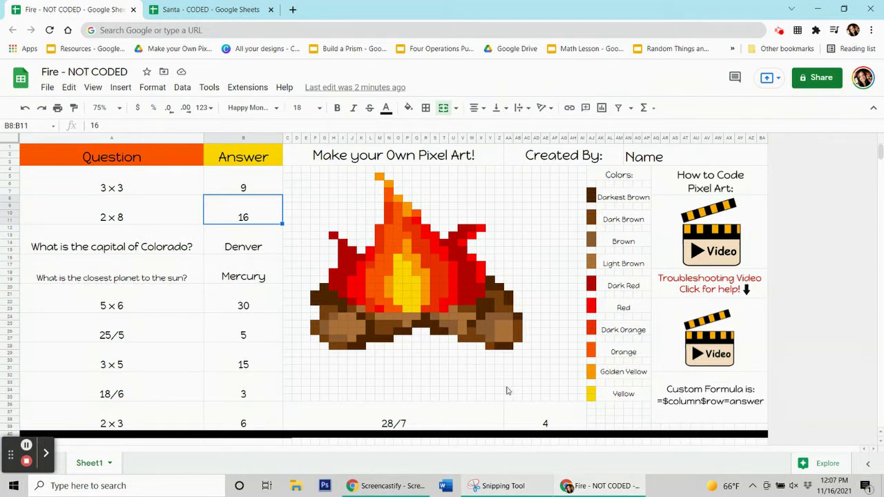
{"action": "left_click", "coordinate": [523, 417]}
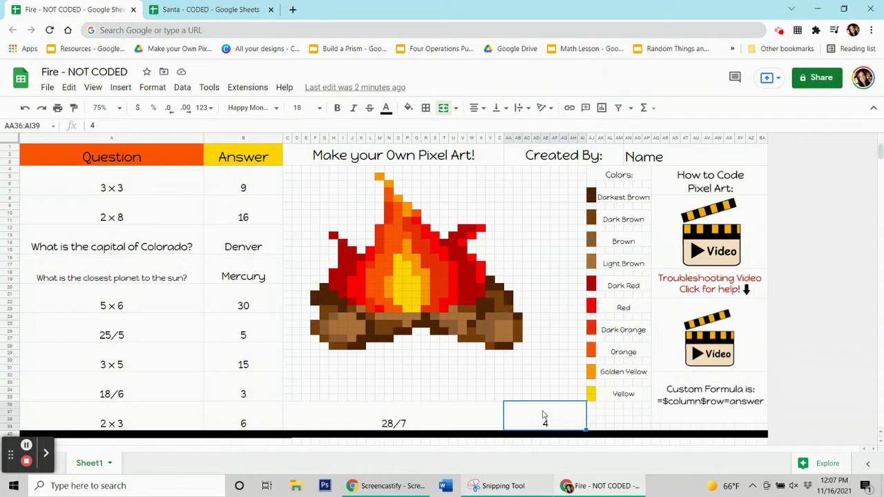
Step: Start a single-color conditional formatting rule for the answer cell B4:B7 and look at its available fill colors
{"action": "left_click", "coordinate": [238, 188]}
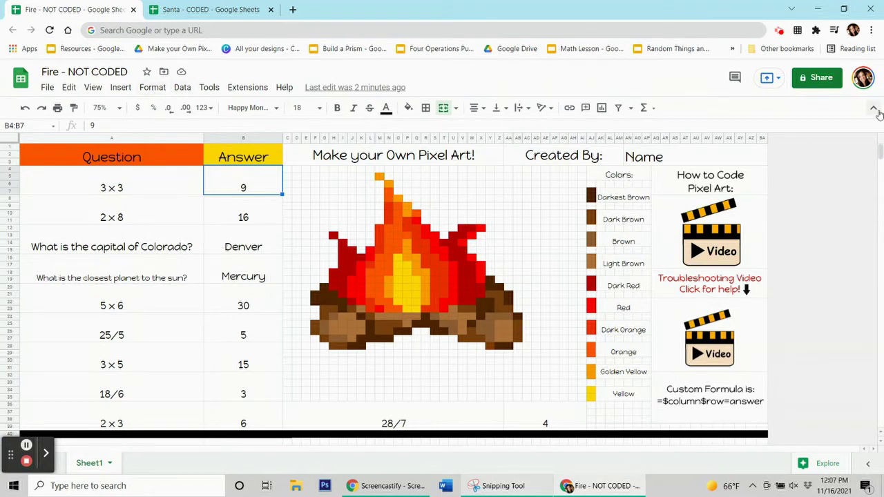
{"action": "left_click", "coordinate": [148, 87]}
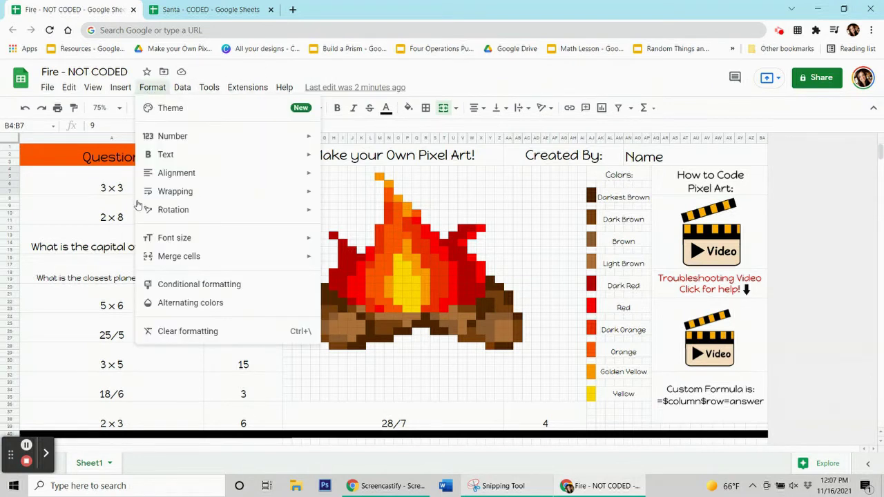
{"action": "left_click", "coordinate": [178, 290]}
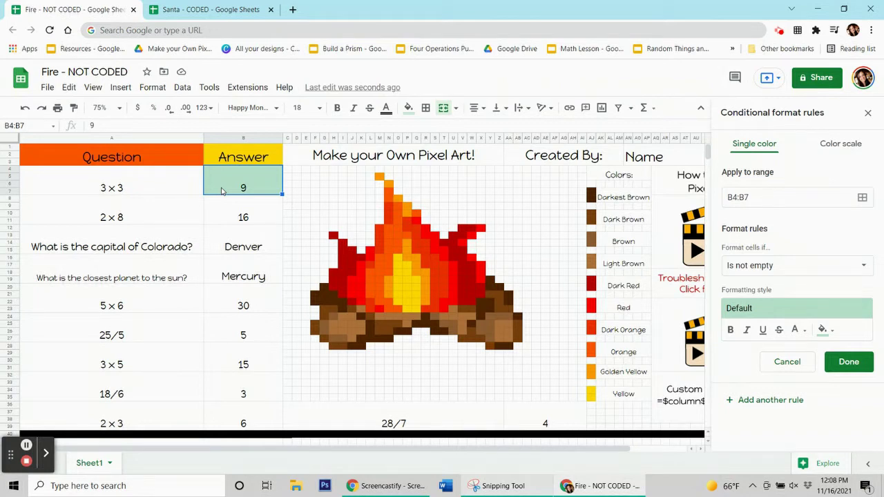
{"action": "left_click", "coordinate": [831, 333]}
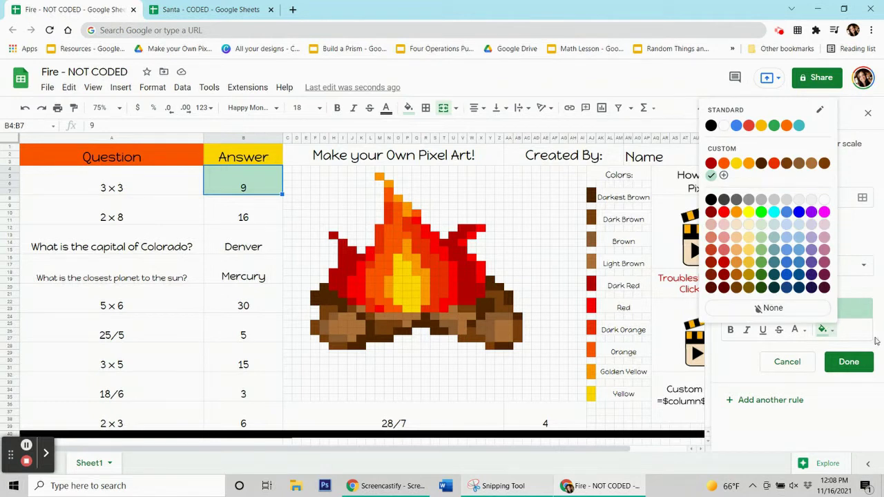
{"action": "left_click", "coordinate": [854, 339]}
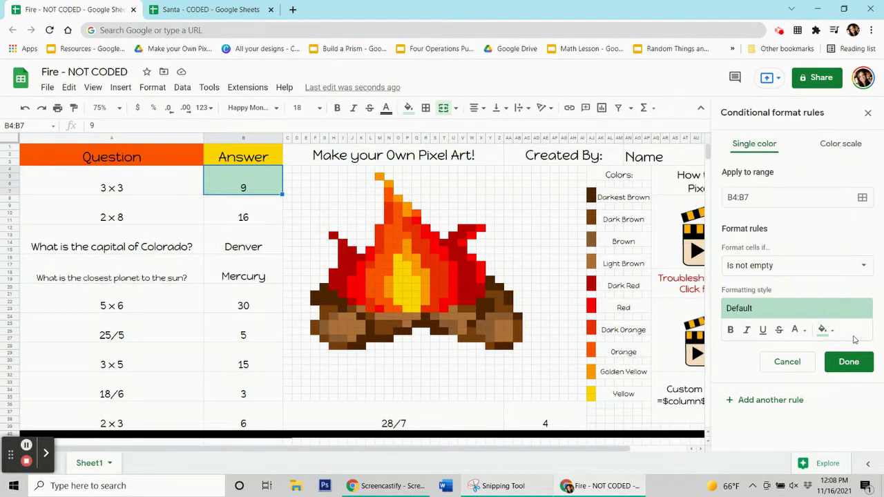
Step: Check which custom fill color the yellow flame cells of the campfire use, and reselect the answer cell B4:B7
{"action": "left_click", "coordinate": [409, 278]}
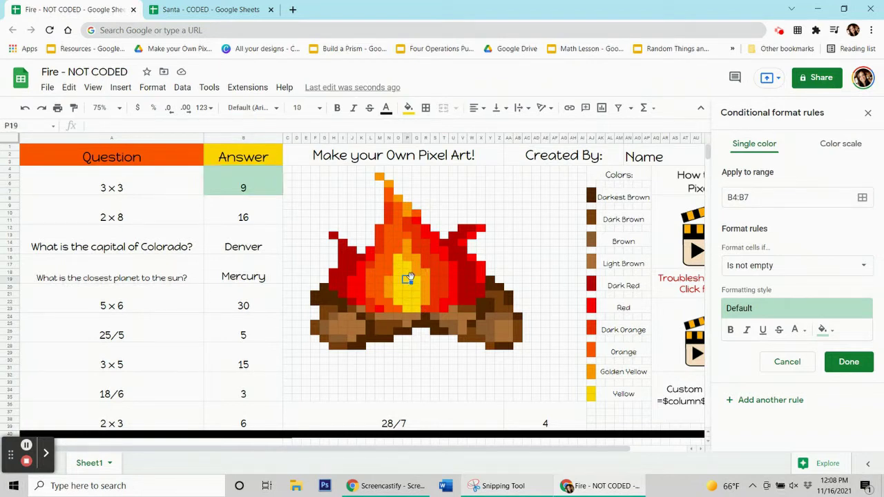
{"action": "left_click", "coordinate": [409, 109]}
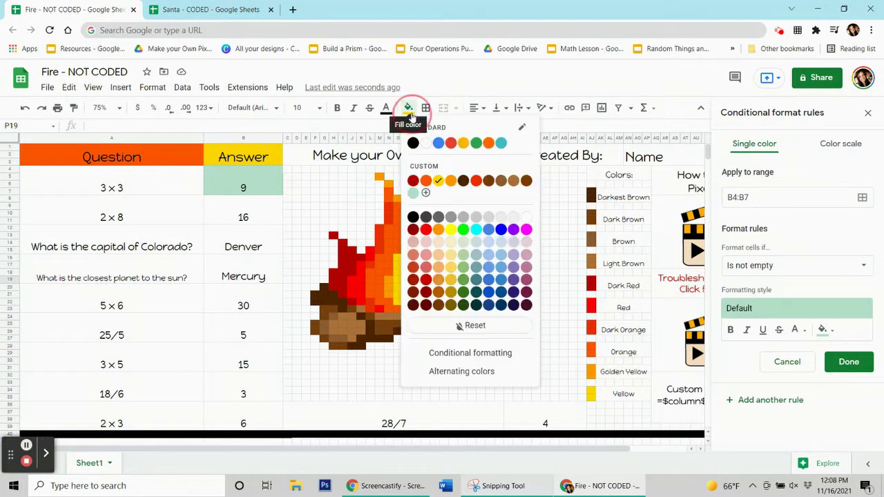
{"action": "left_click", "coordinate": [428, 179]}
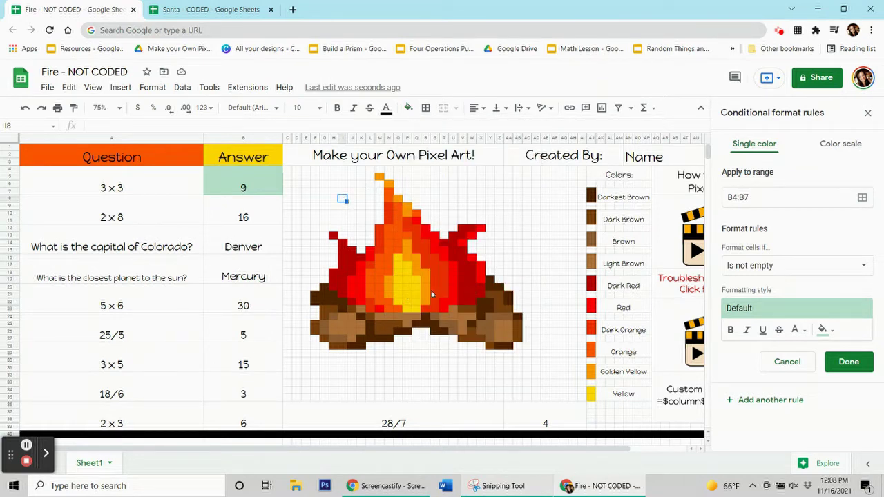
{"action": "left_click", "coordinate": [247, 180]}
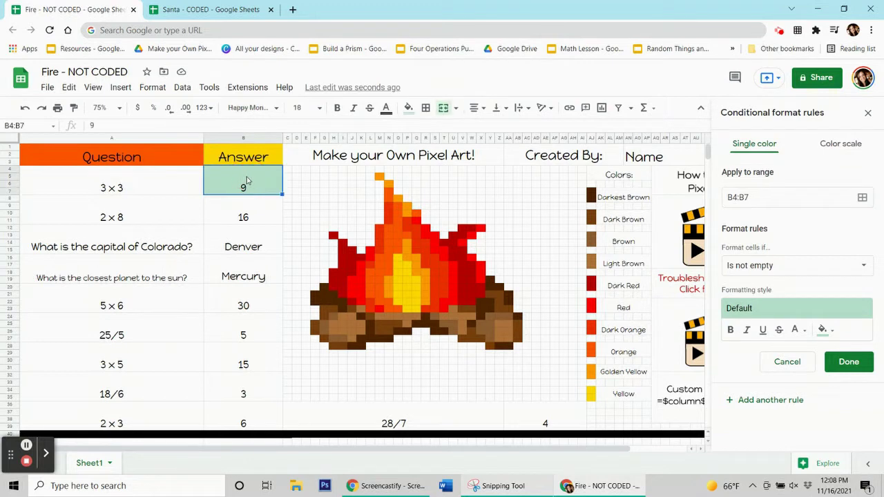
{"action": "left_click", "coordinate": [407, 288]}
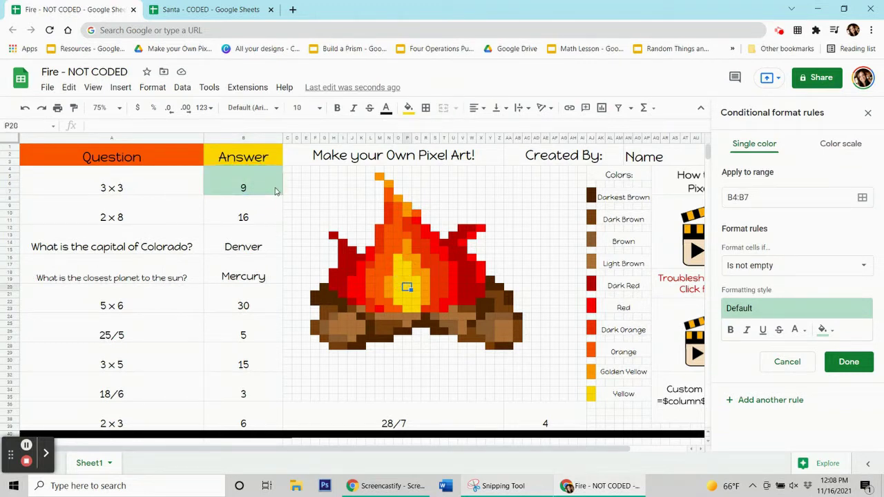
{"action": "left_click", "coordinate": [275, 191]}
{"action": "left_click", "coordinate": [261, 192]}
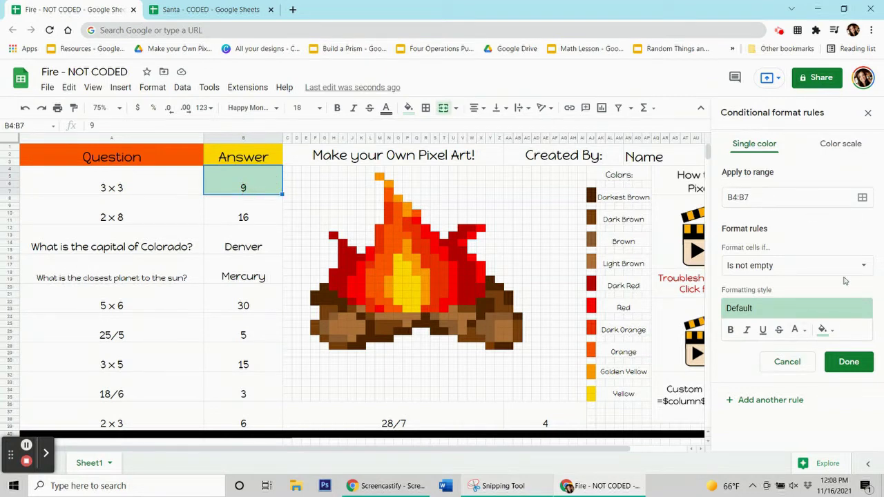
Step: Give the B4:B7 rule the custom yellow fill and the custom formula =$b$4=9, save it, and check the cell's fill color
{"action": "left_click", "coordinate": [834, 335]}
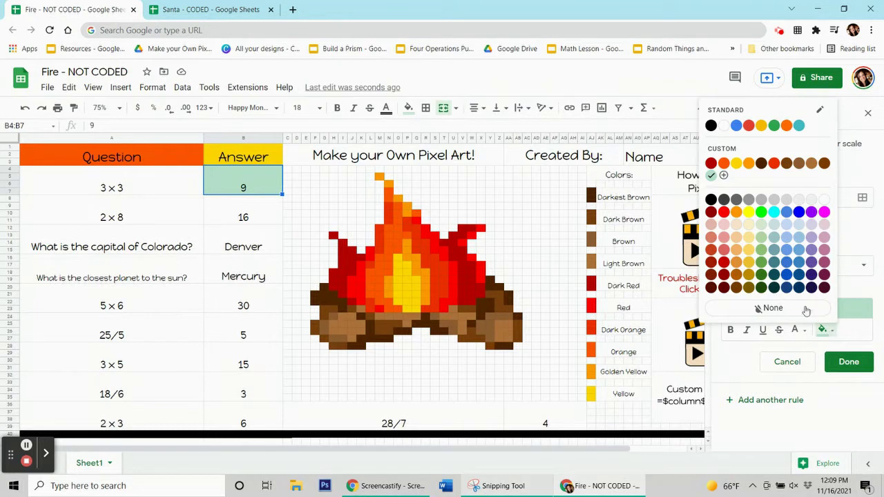
{"action": "left_click", "coordinate": [736, 163]}
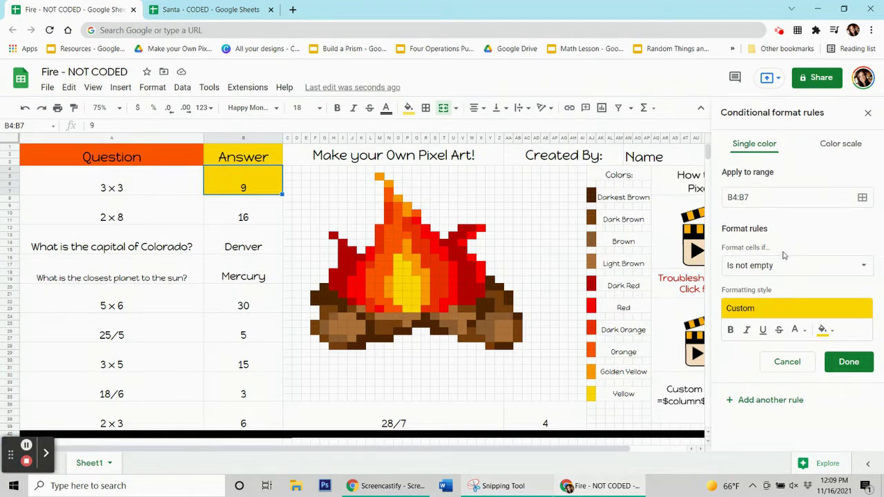
{"action": "left_click", "coordinate": [842, 269]}
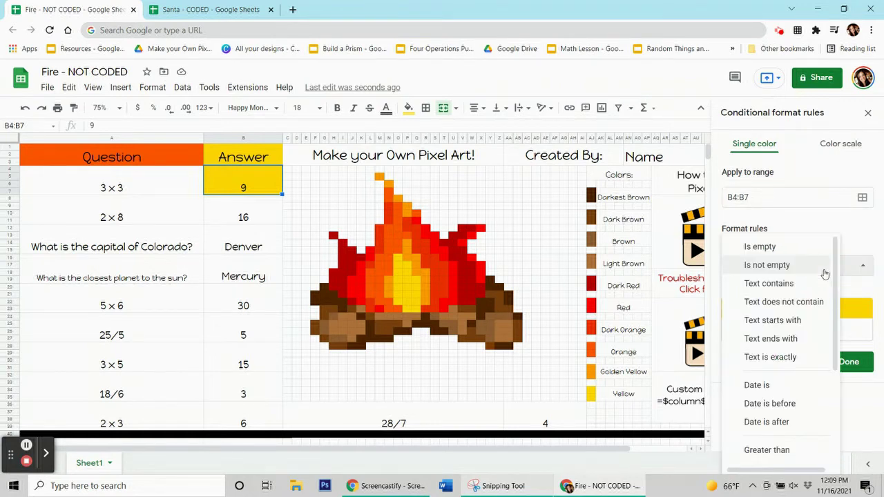
{"action": "scroll", "coordinate": [787, 304], "scroll_direction": "down", "scroll_amount": 3}
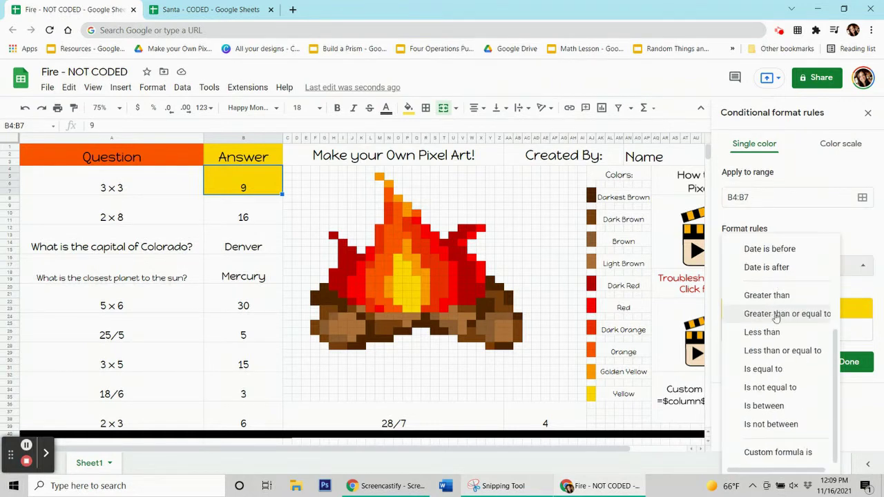
{"action": "left_click", "coordinate": [775, 453]}
{"action": "left_click", "coordinate": [741, 292]}
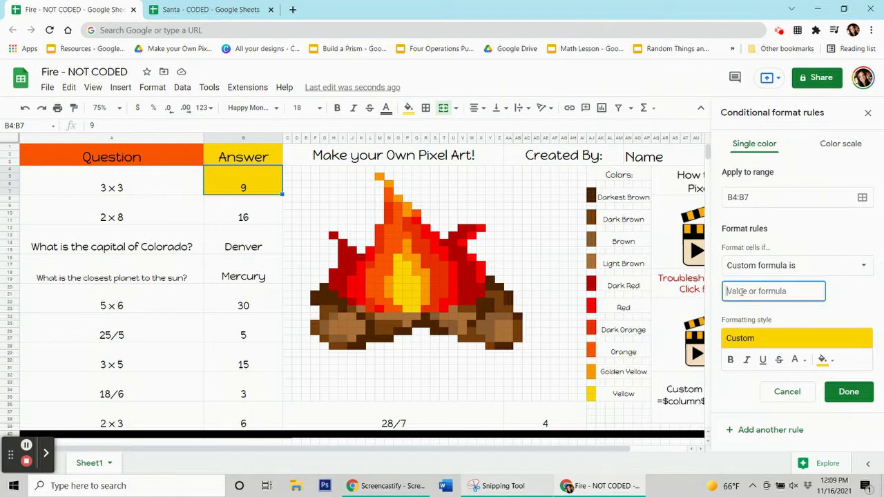
{"action": "type", "text": "=$b$4="}
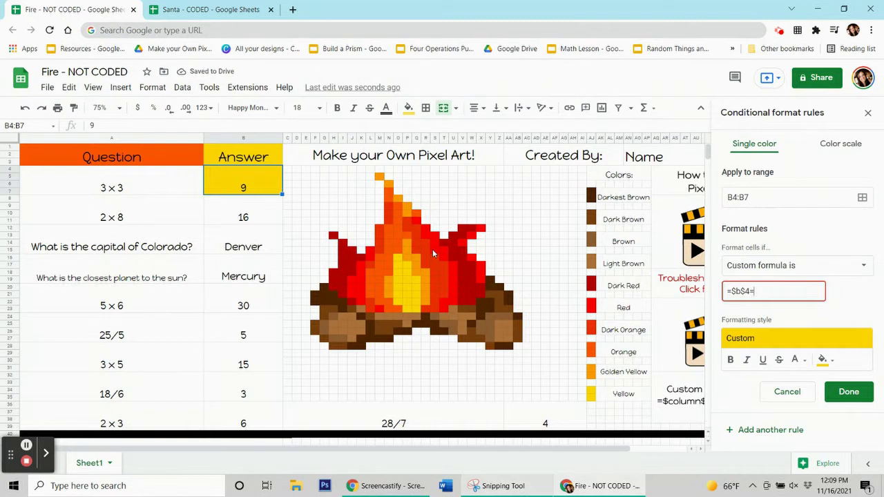
{"action": "type", "text": "9"}
{"action": "left_click", "coordinate": [845, 392]}
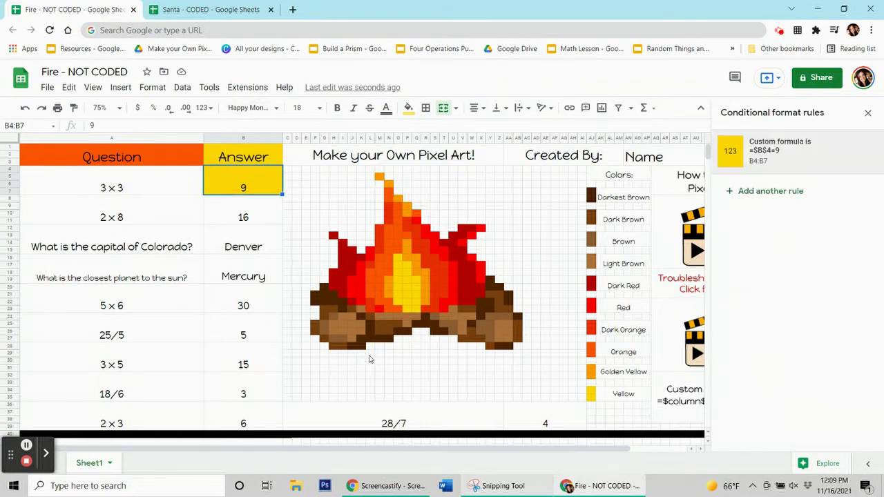
{"action": "left_click", "coordinate": [408, 109]}
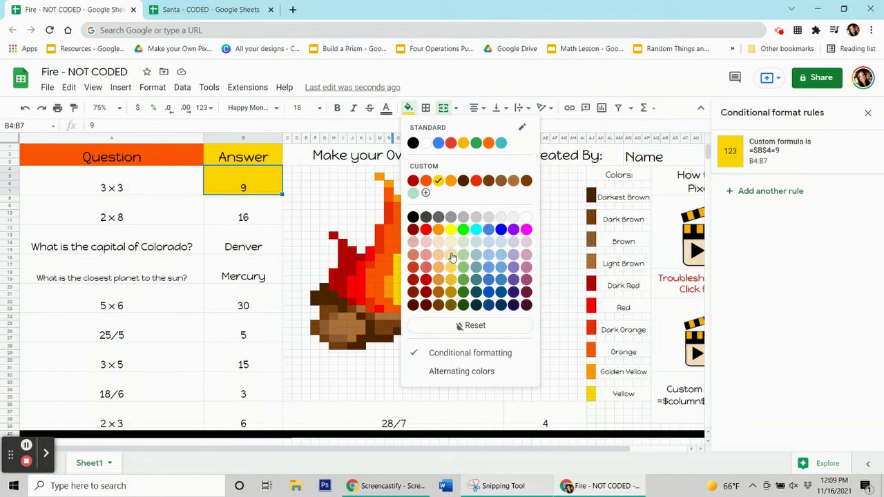
{"action": "left_click", "coordinate": [370, 375]}
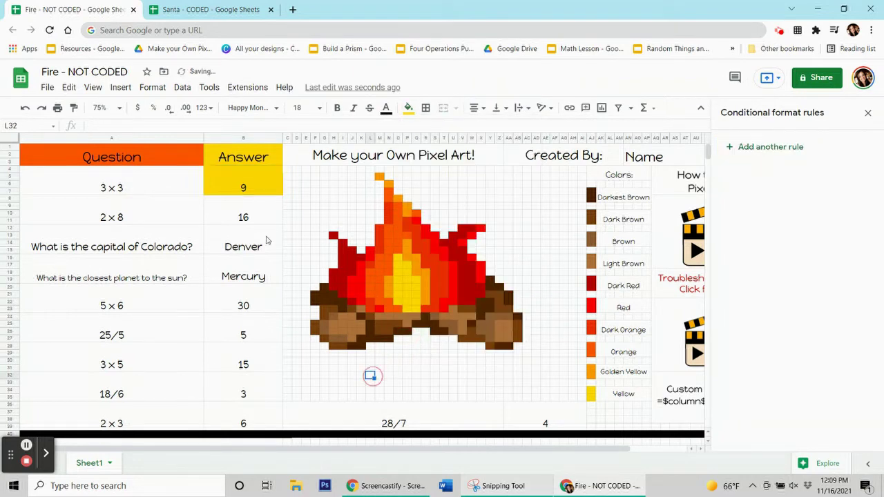
Step: Clear the answer cell B4:B7 and re-enter 9 to test its conditional yellow fill, leaving the cell selected
{"action": "left_click", "coordinate": [218, 184]}
{"action": "key", "text": "Delete"}
{"action": "left_click", "coordinate": [234, 215]}
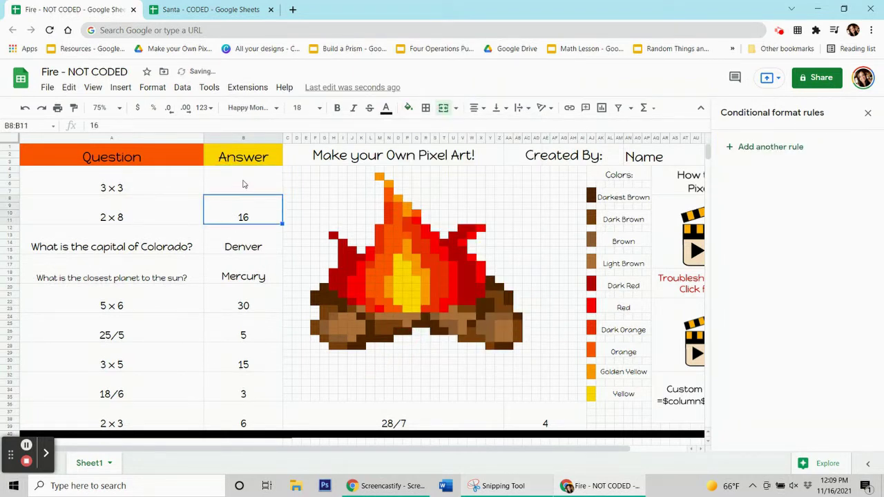
{"action": "left_click", "coordinate": [244, 183]}
{"action": "type", "text": "9"}
{"action": "key", "text": "Return"}
{"action": "left_click", "coordinate": [243, 188]}
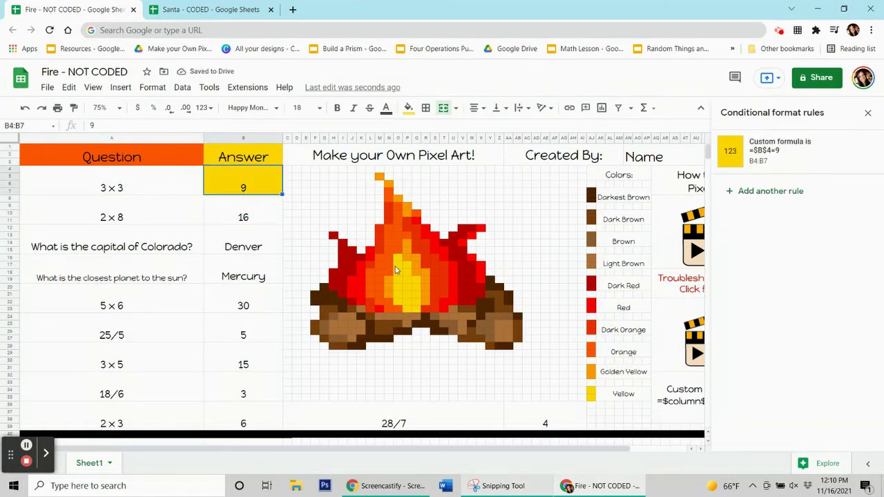
Step: Extend the range of the =$B$4=9 rule with the yellow flame cells O16:O22, P17:P23 and Q19:Q23
{"action": "left_click", "coordinate": [752, 165]}
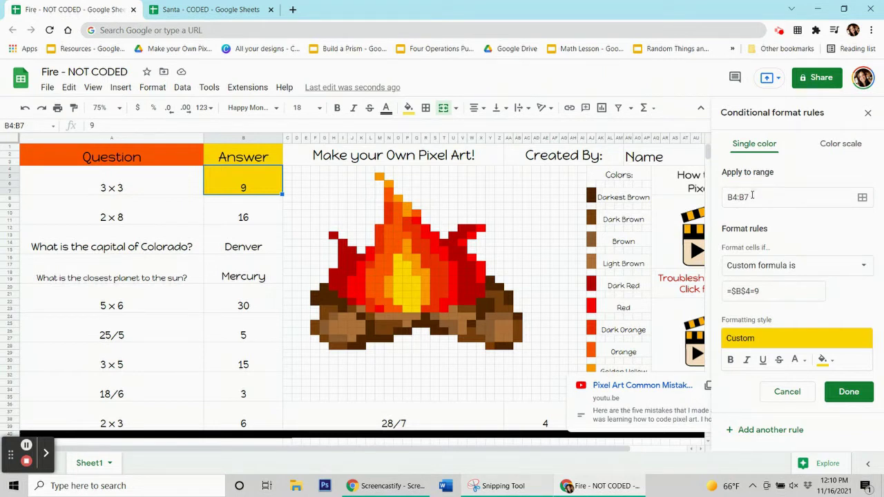
{"action": "left_click", "coordinate": [753, 196]}
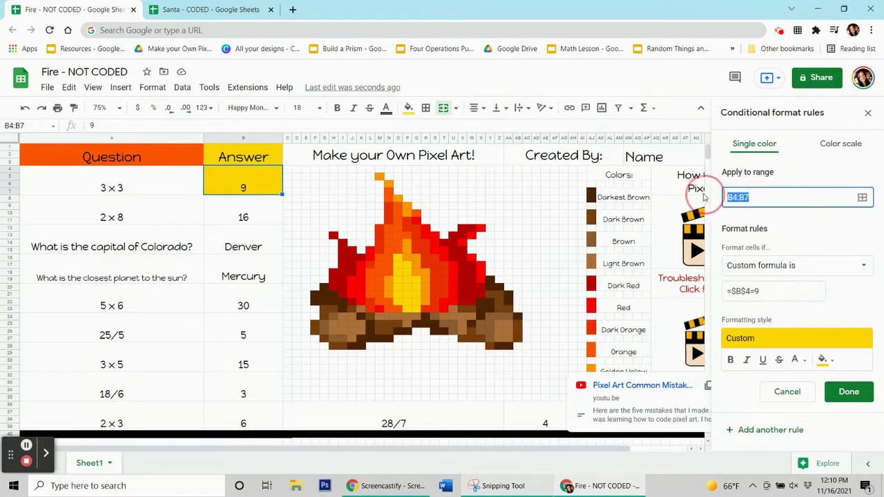
{"action": "left_click", "coordinate": [756, 197]}
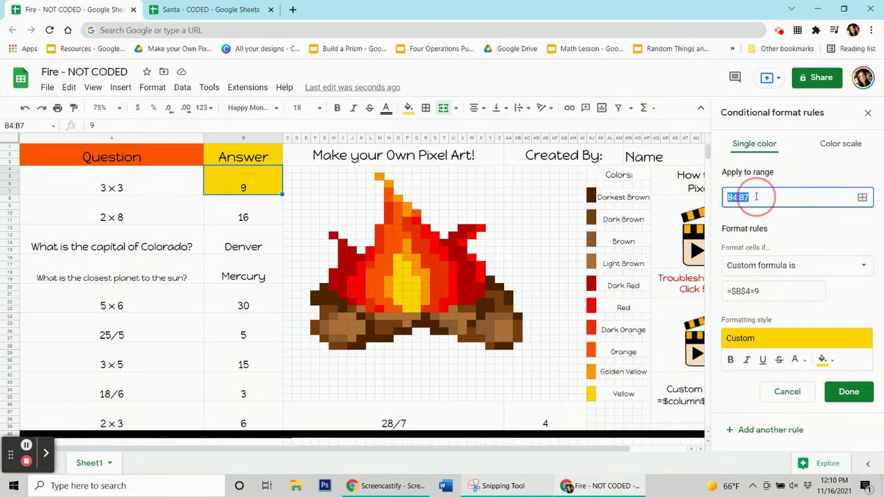
{"action": "left_click", "coordinate": [863, 198]}
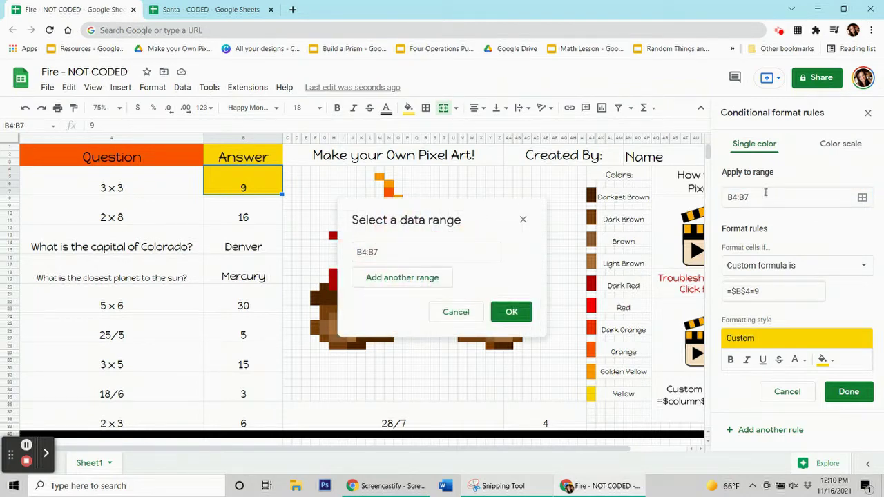
{"action": "left_click_drag", "start_coordinate": [472, 206], "coordinate": [213, 235]}
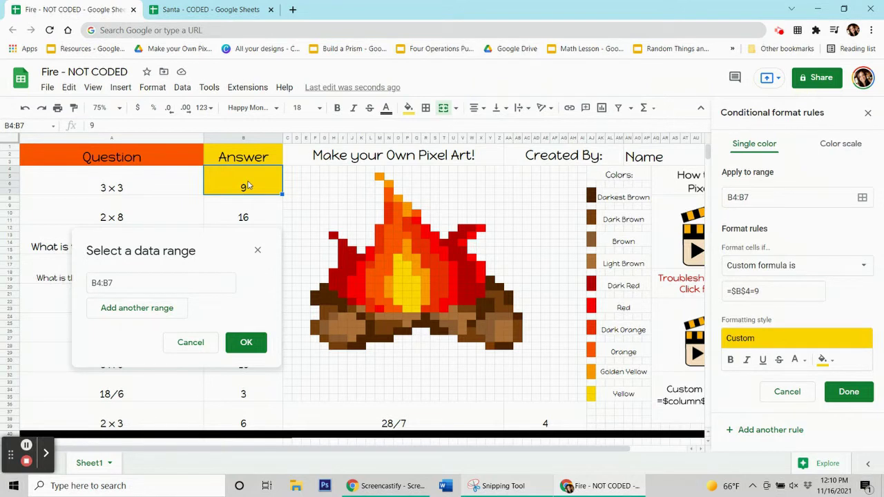
{"action": "left_click_drag", "start_coordinate": [399, 261], "coordinate": [400, 276]}
{"action": "left_click_drag", "start_coordinate": [400, 284], "coordinate": [402, 304]}
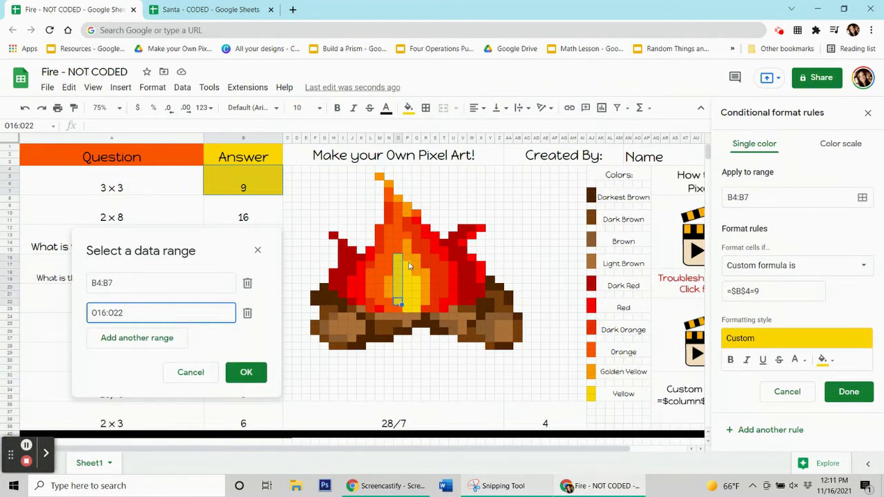
{"action": "left_click", "coordinate": [408, 265], "text": "ctrl"}
{"action": "left_click_drag", "start_coordinate": [408, 276], "coordinate": [409, 317]}
{"action": "left_click_drag", "start_coordinate": [419, 279], "coordinate": [417, 314]}
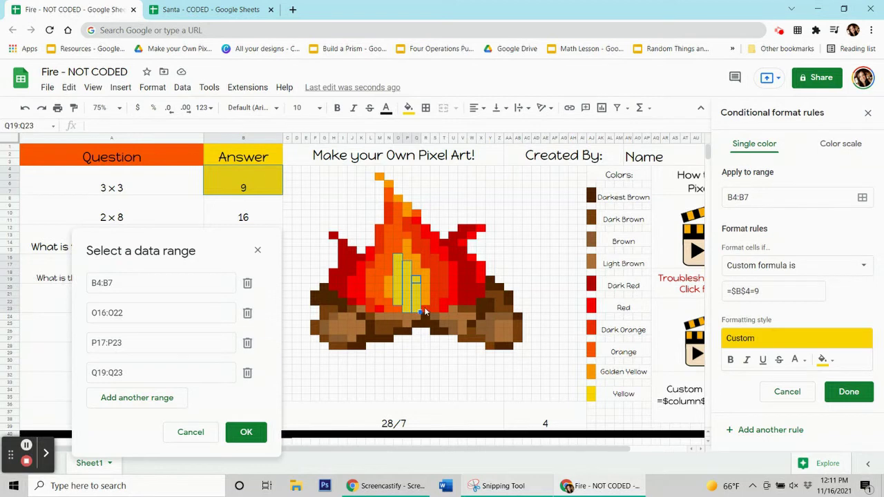
Step: Take the extra cell M19 back out of the yellow rule's range list, accept the ranges and save the rule
{"action": "left_click", "coordinate": [379, 280], "text": "ctrl"}
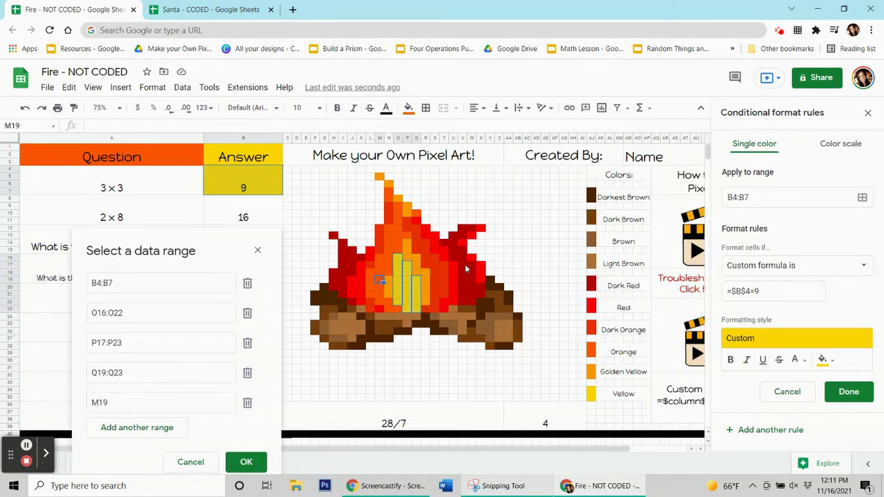
{"action": "left_click", "coordinate": [380, 280], "text": "ctrl"}
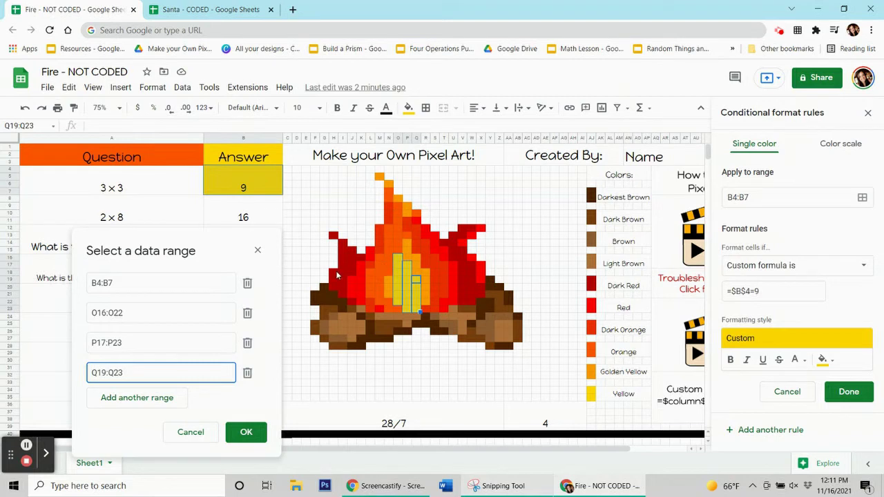
{"action": "left_click", "coordinate": [257, 432]}
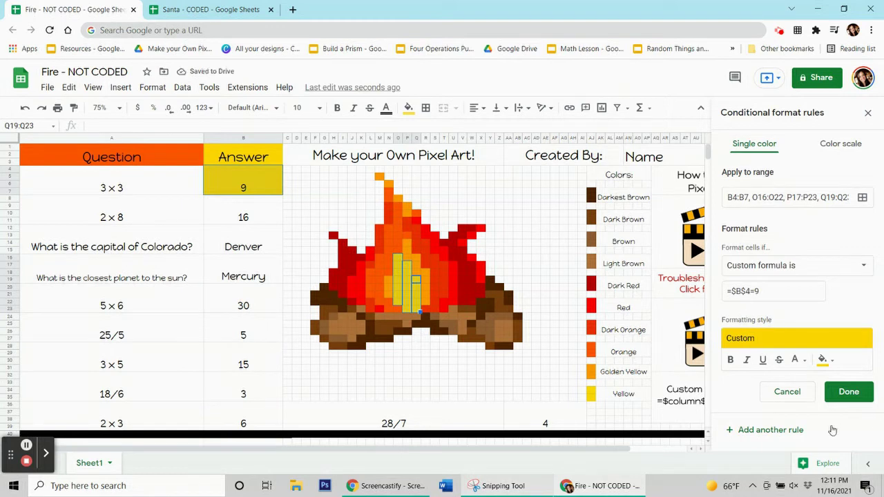
{"action": "left_click", "coordinate": [851, 395]}
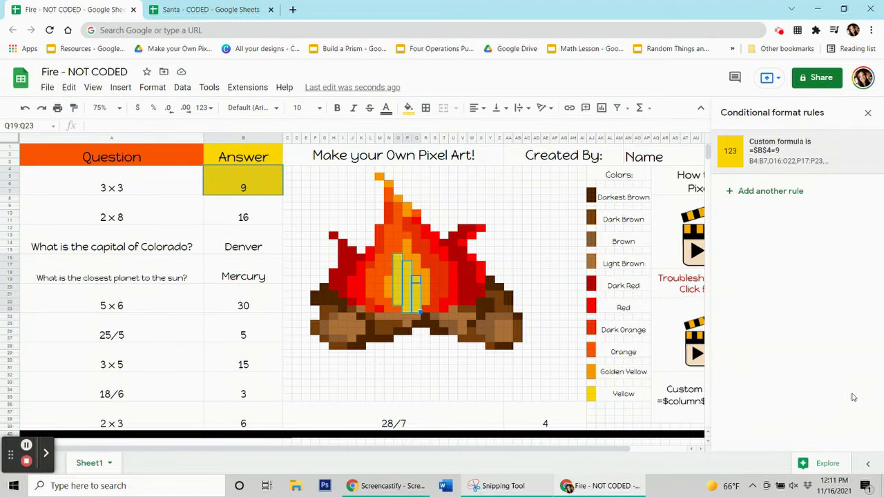
Step: Reset the manual fill color of the selected yellow cells so only the conditional formatting colors them
{"action": "left_click", "coordinate": [409, 109]}
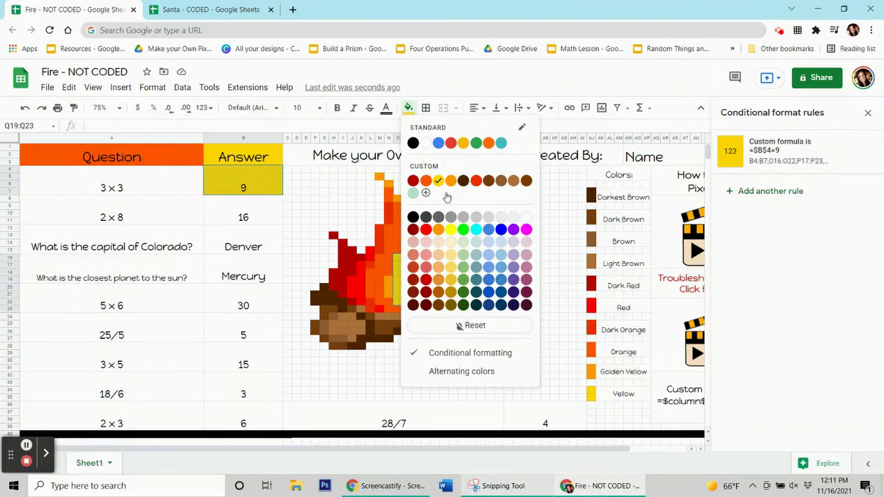
{"action": "left_click", "coordinate": [489, 330]}
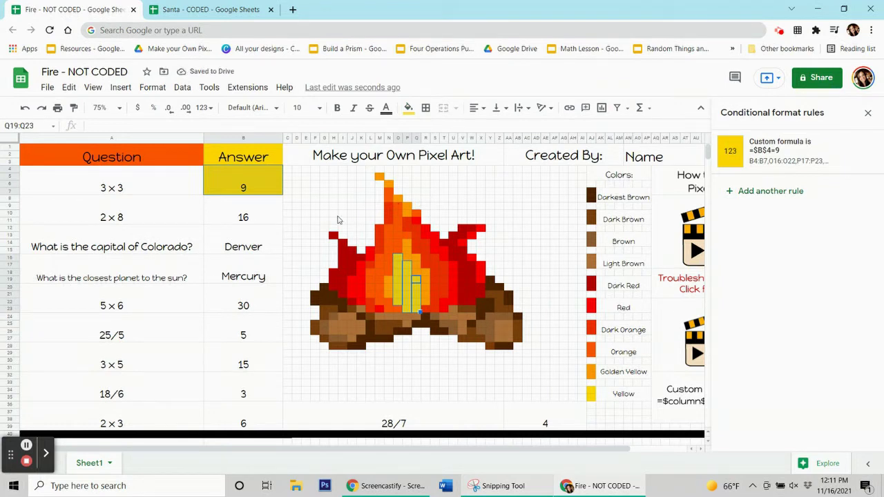
{"action": "left_click", "coordinate": [572, 304]}
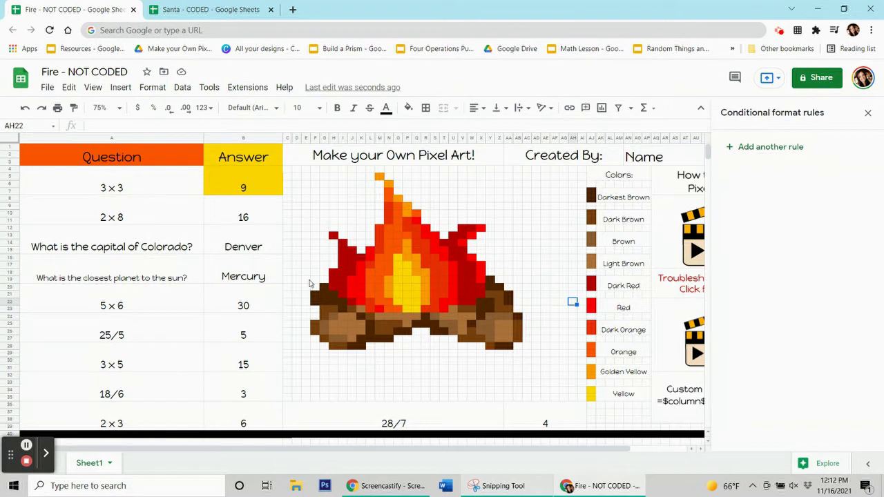
Step: Test the yellow flame rule by emptying B4:B7, checking the flame cells, and entering 9 again
{"action": "left_click", "coordinate": [232, 189]}
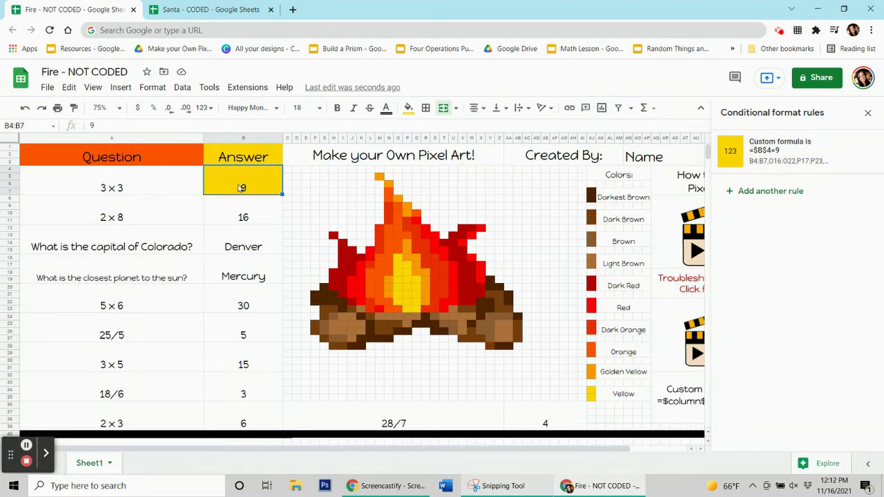
{"action": "key", "text": "Delete"}
{"action": "left_click", "coordinate": [250, 226]}
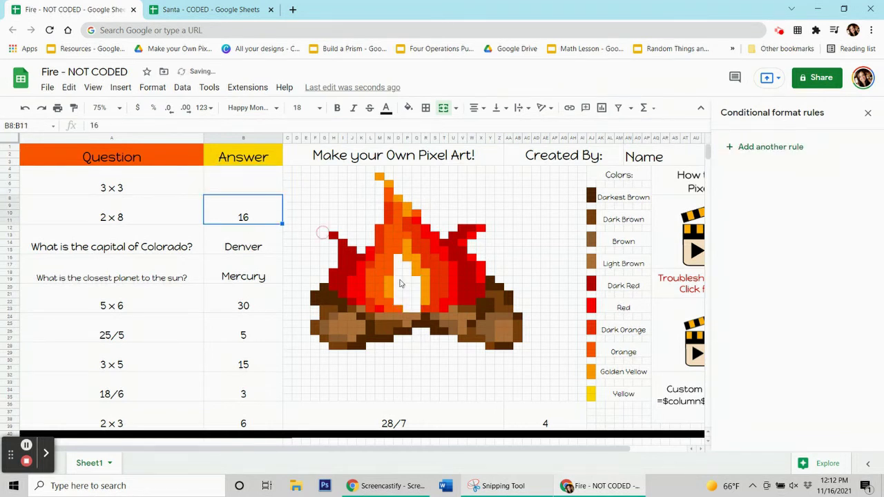
{"action": "left_click", "coordinate": [248, 177]}
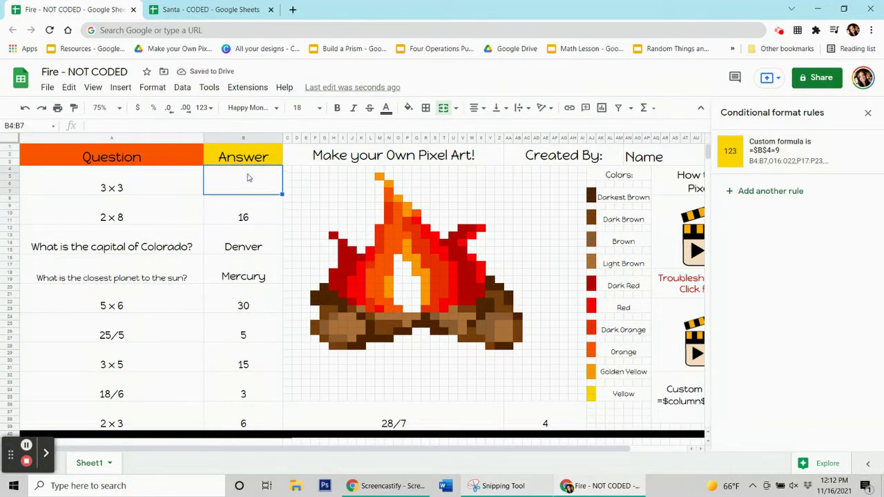
{"action": "type", "text": "9"}
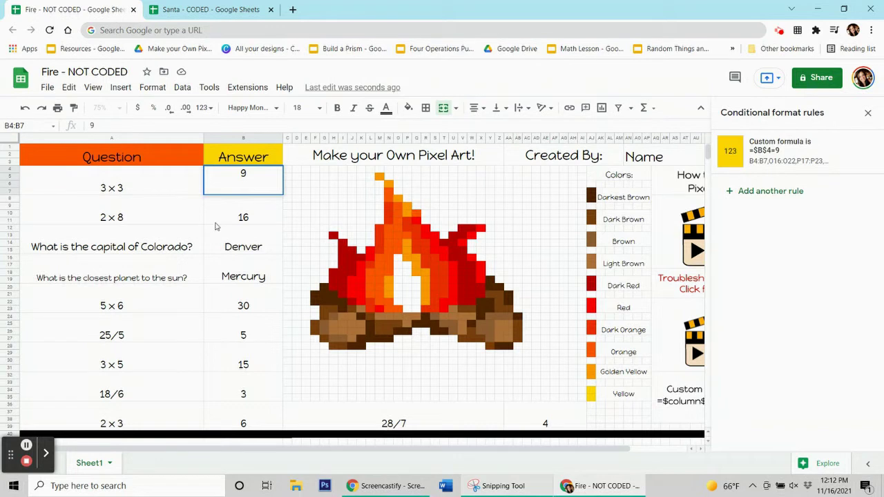
{"action": "left_click", "coordinate": [192, 216]}
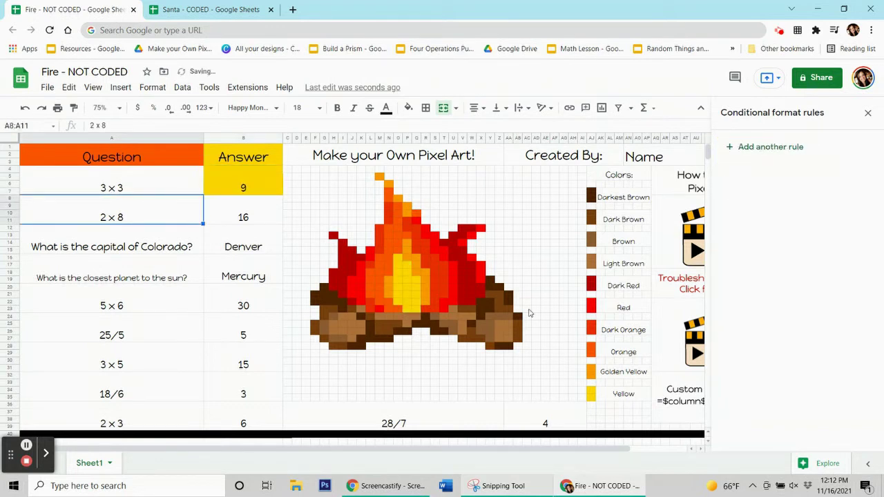
Step: Delete the answer to 3 x 3 from B4:B7
{"action": "left_click", "coordinate": [255, 218]}
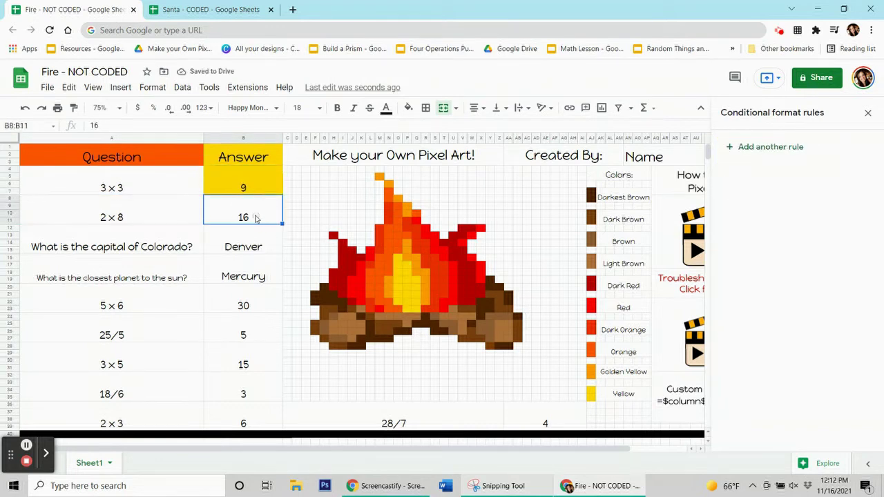
{"action": "left_click", "coordinate": [253, 190]}
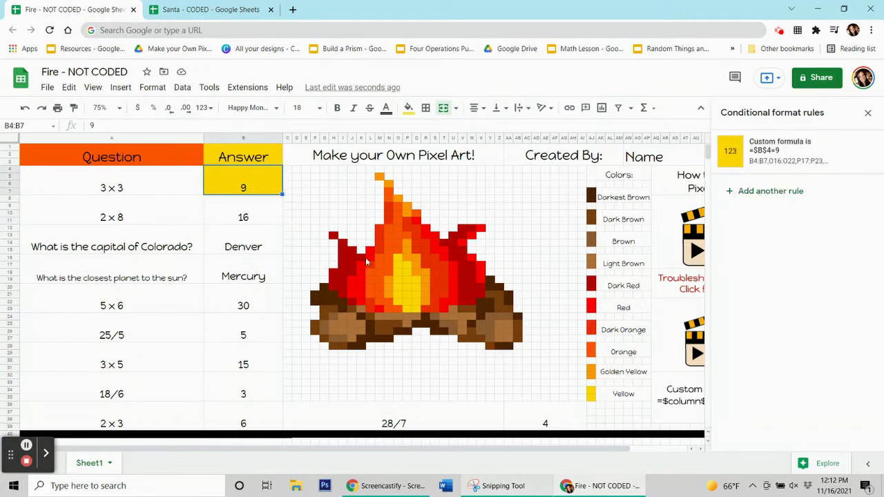
{"action": "key", "text": "Delete"}
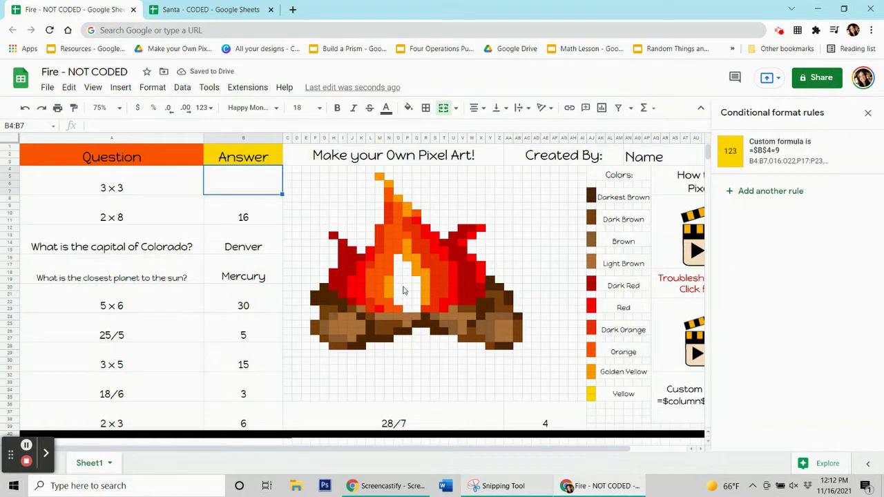
Step: Check which custom fill color the light brown log cell I24 uses, and reselect the answer cell B8:B11
{"action": "left_click", "coordinate": [239, 219]}
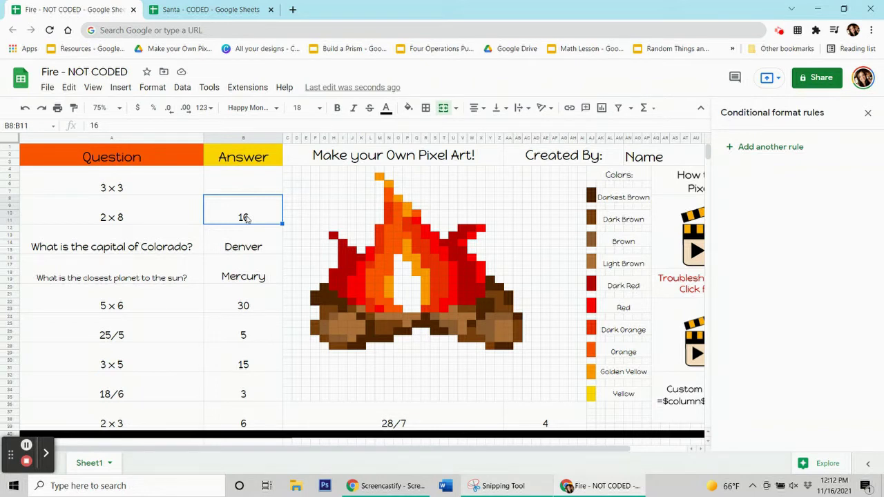
{"action": "left_click", "coordinate": [342, 317]}
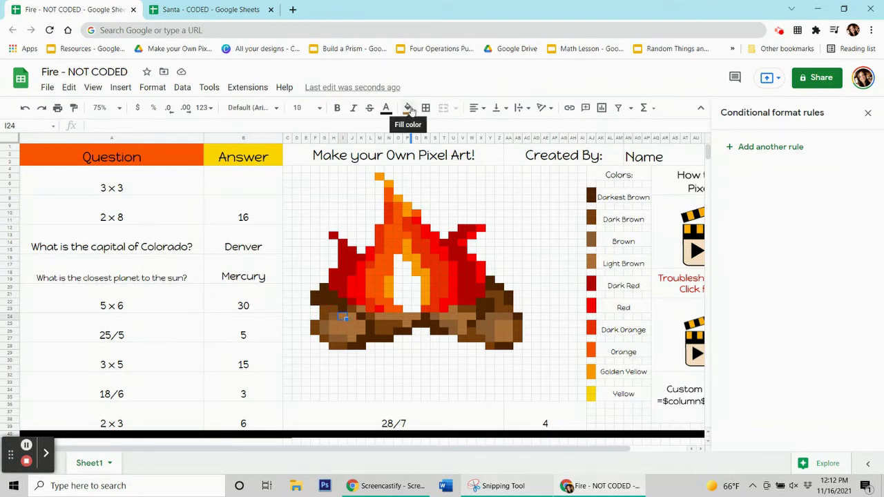
{"action": "left_click", "coordinate": [409, 108]}
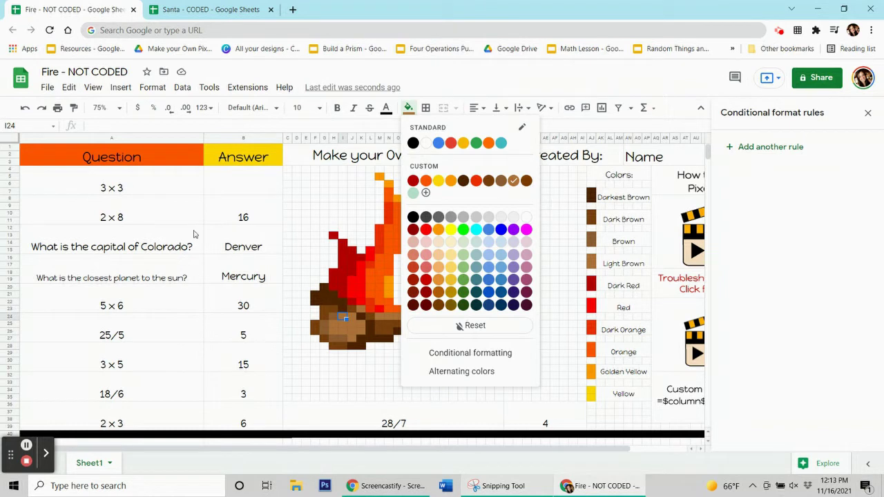
{"action": "left_click", "coordinate": [220, 215]}
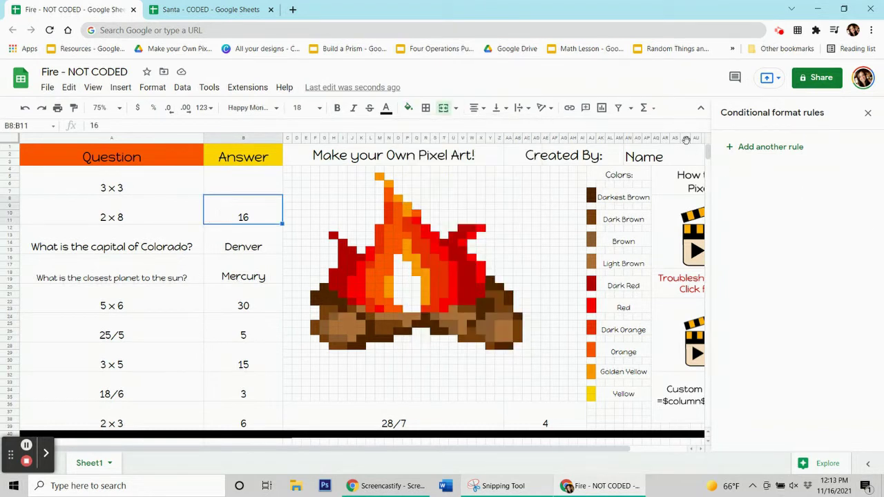
Step: Add a rule for B8:B11 with the custom light brown fill and the custom formula =$b$8=16
{"action": "left_click", "coordinate": [759, 151]}
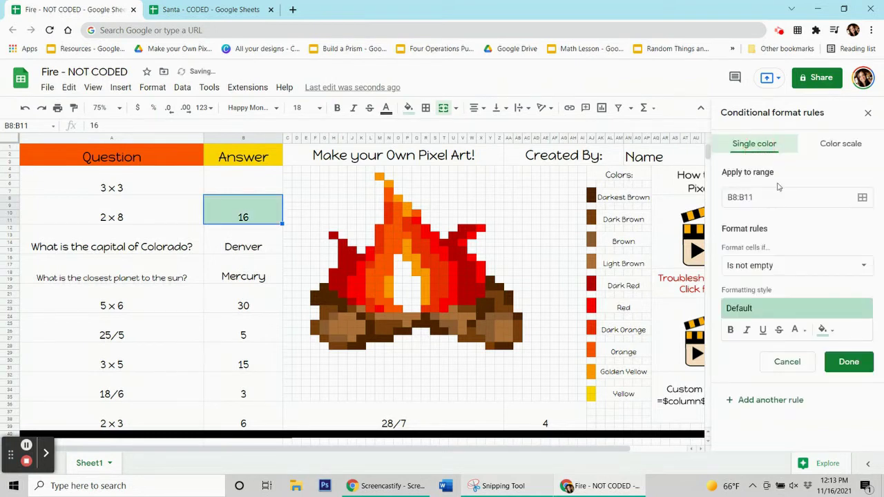
{"action": "left_click", "coordinate": [823, 330]}
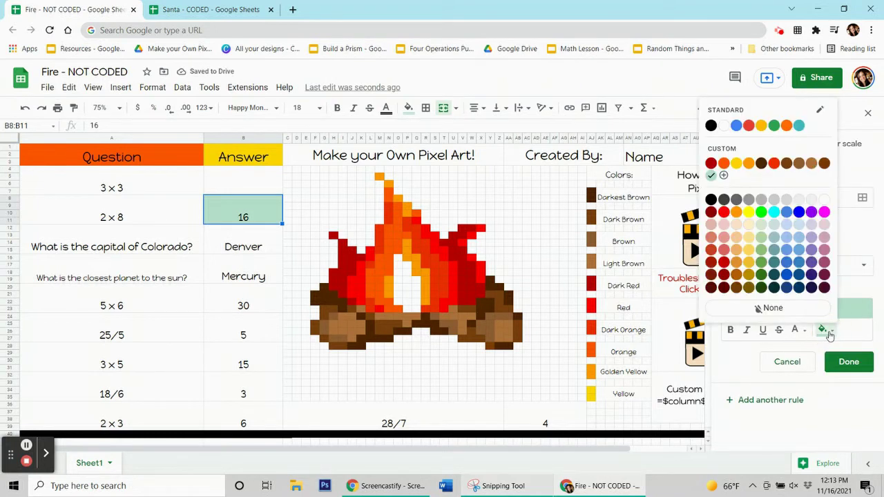
{"action": "left_click", "coordinate": [812, 163]}
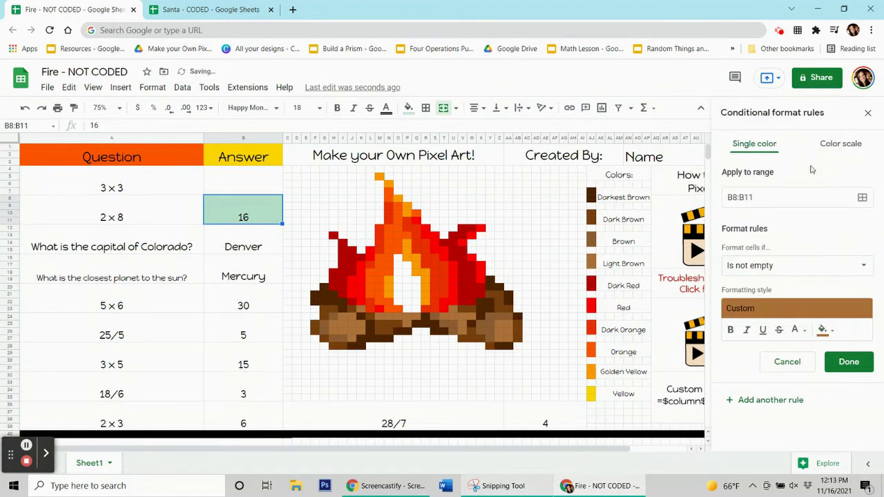
{"action": "left_click", "coordinate": [795, 272]}
{"action": "scroll", "coordinate": [759, 370], "scroll_direction": "down", "scroll_amount": 3}
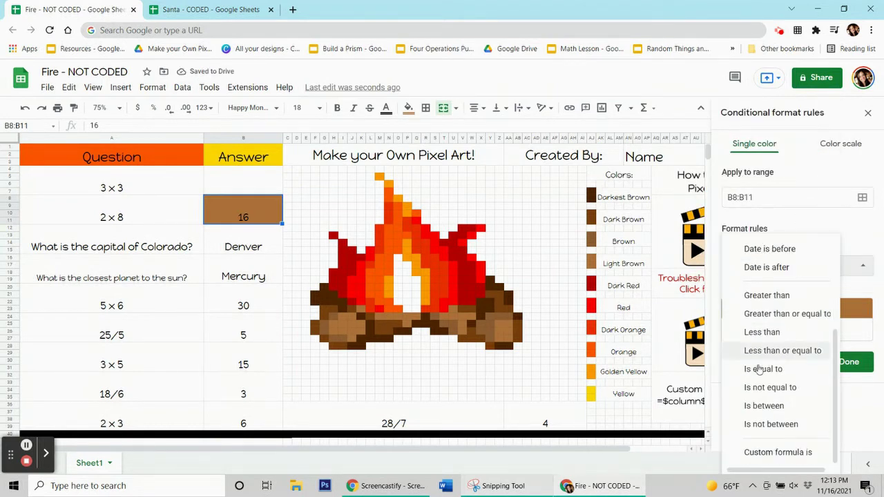
{"action": "left_click", "coordinate": [773, 452]}
{"action": "left_click", "coordinate": [737, 293]}
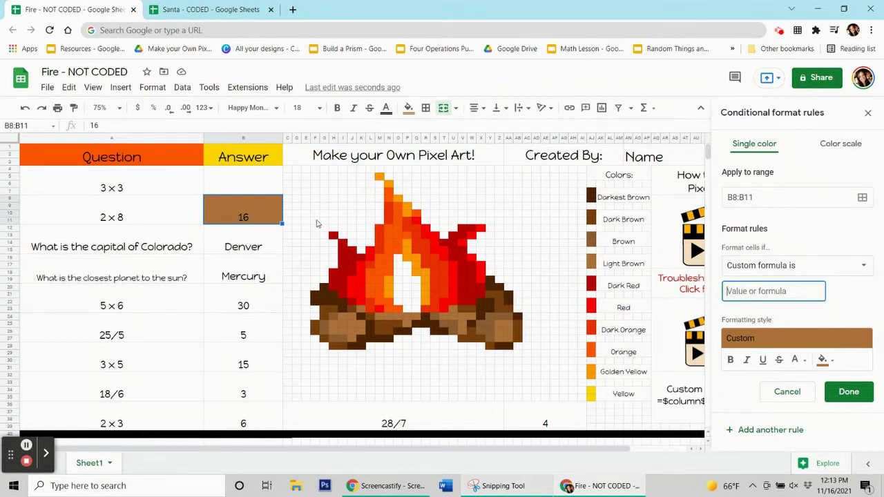
{"action": "type", "text": "=$b$8=16"}
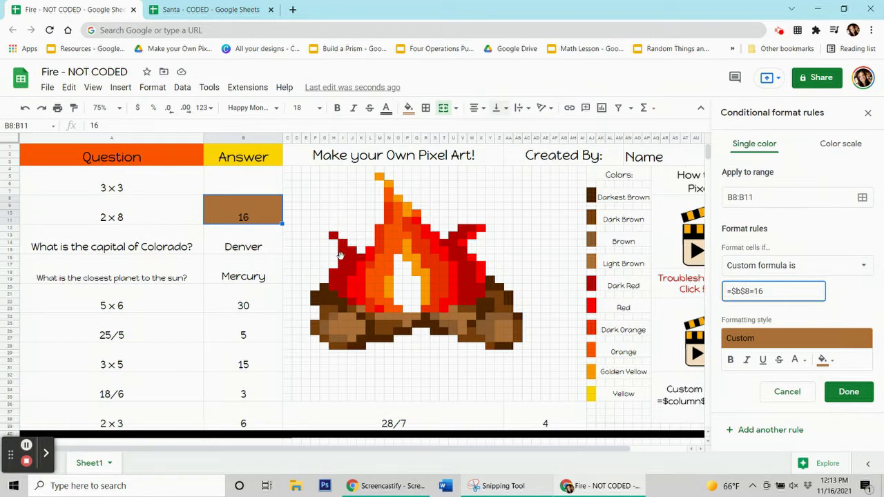
Step: Extend the =$b$8=16 rule to the left log's light brown cells I24:J26, H25:H26, K25:K26 and J27
{"action": "left_click", "coordinate": [861, 200]}
{"action": "left_click_drag", "start_coordinate": [469, 204], "coordinate": [257, 228]}
{"action": "left_click_drag", "start_coordinate": [198, 217], "coordinate": [179, 223]}
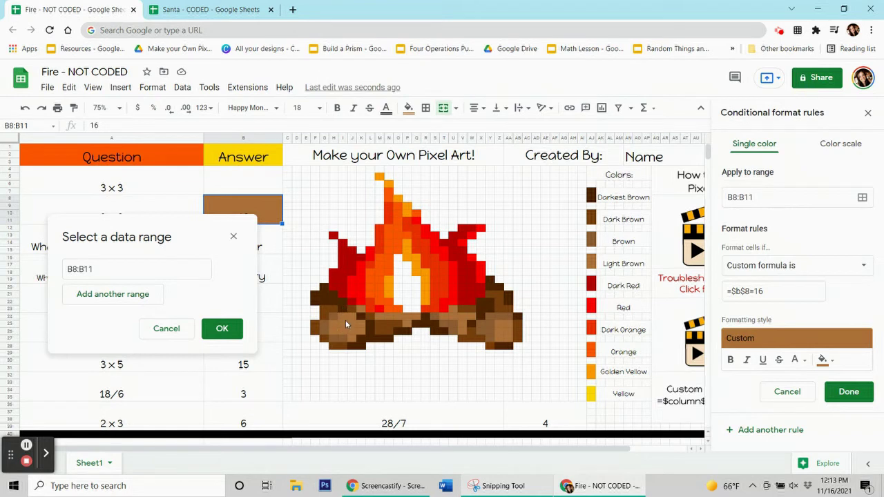
{"action": "left_click_drag", "start_coordinate": [340, 316], "coordinate": [350, 331]}
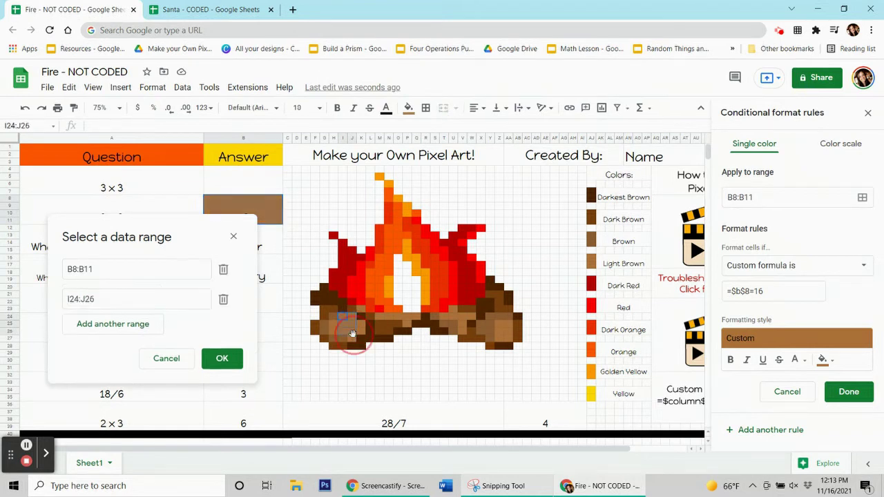
{"action": "left_click_drag", "start_coordinate": [334, 324], "coordinate": [360, 329]}
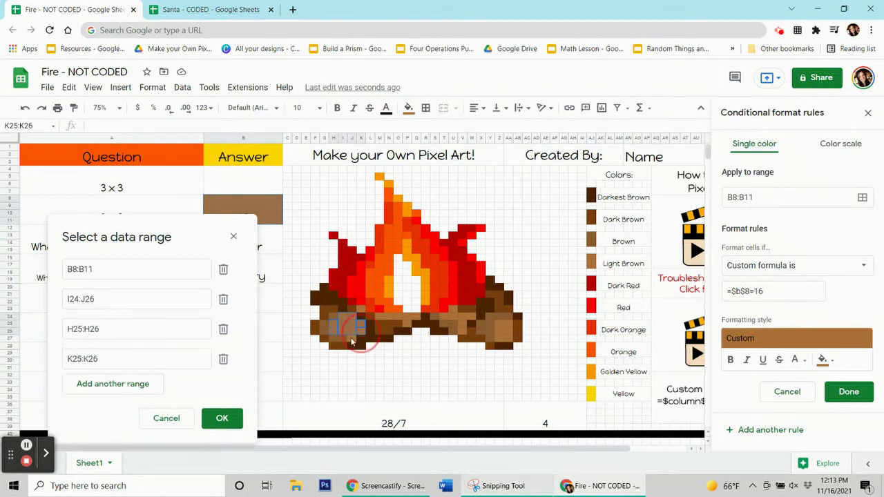
{"action": "left_click", "coordinate": [350, 336]}
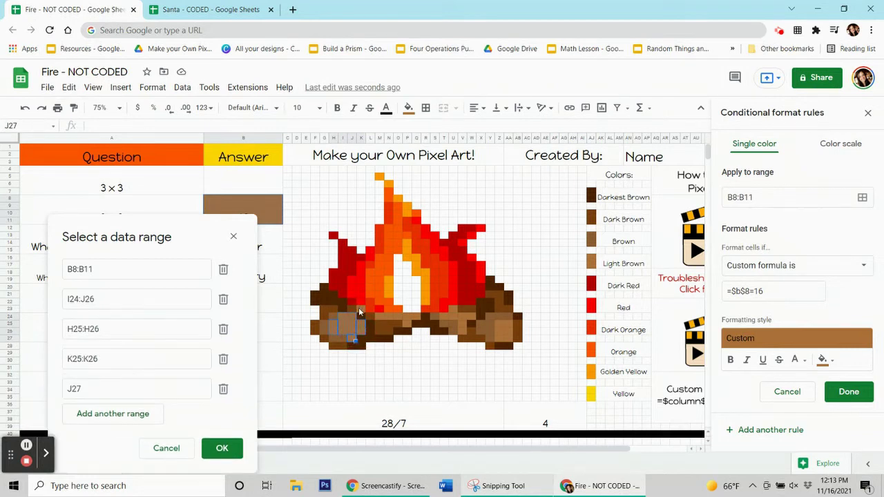
Step: Add the remaining light brown cells K23, M24:Q24, P25, U23, T24:W24, V25:V26 and Z25:AA27 to the rule's range and save it
{"action": "left_click", "coordinate": [359, 310]}
{"action": "left_click_drag", "start_coordinate": [378, 316], "coordinate": [409, 318]}
{"action": "left_click", "coordinate": [404, 325]}
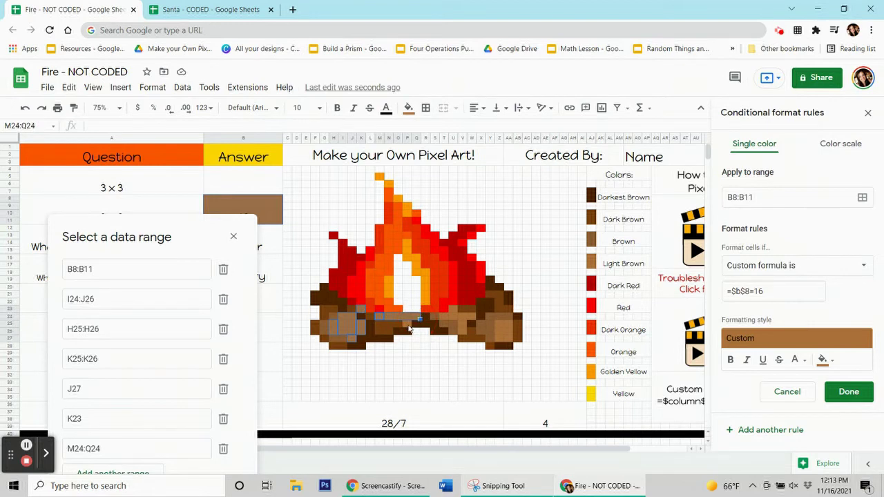
{"action": "left_click", "coordinate": [446, 315]}
{"action": "left_click_drag", "start_coordinate": [441, 319], "coordinate": [509, 344]}
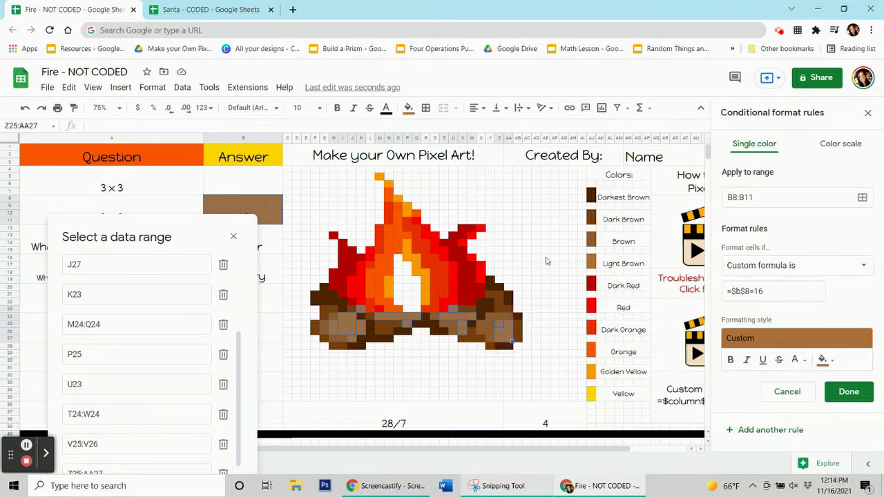
{"action": "left_click_drag", "start_coordinate": [150, 236], "coordinate": [147, 90]}
{"action": "left_click", "coordinate": [235, 371]}
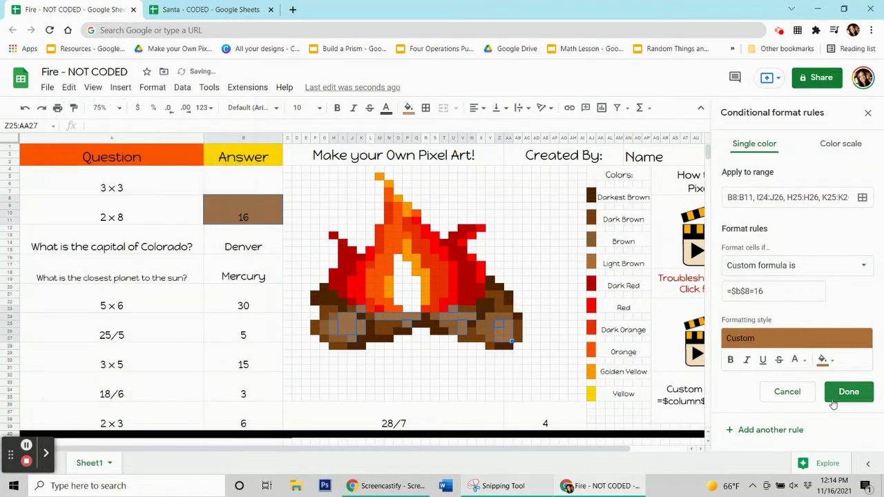
{"action": "left_click", "coordinate": [834, 404]}
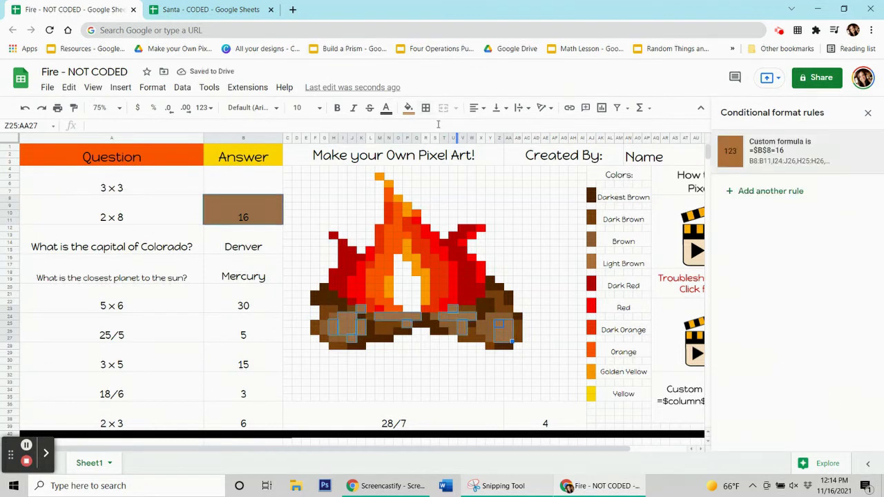
Step: Reset the manual fill color of the selected light brown log cells and the B8:B11 answer cell
{"action": "left_click", "coordinate": [408, 109]}
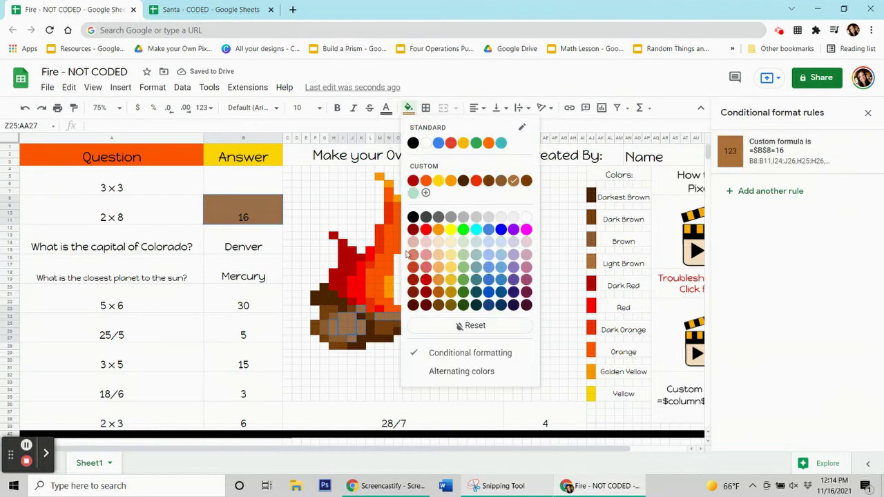
{"action": "left_click", "coordinate": [469, 325]}
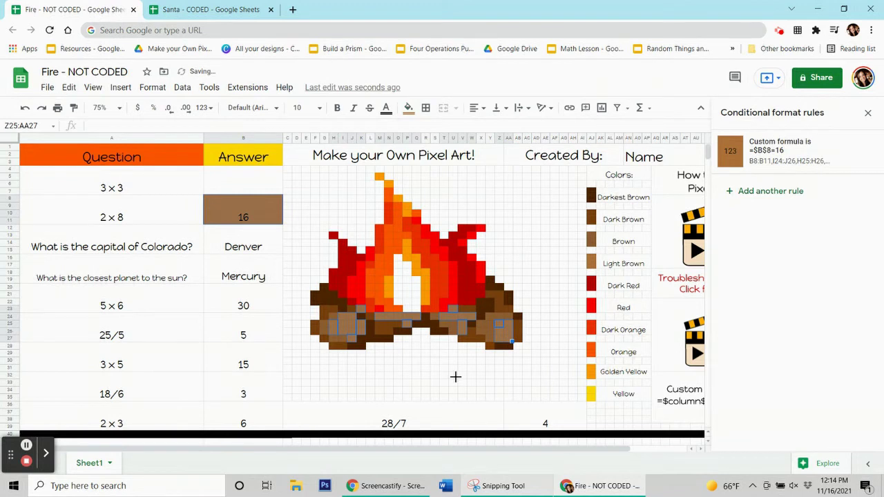
{"action": "left_click", "coordinate": [453, 375]}
Step: Test both rules by emptying B8:B11, entering 9 in B4:B7, and entering 16 in B8:B11
{"action": "left_click", "coordinate": [260, 214]}
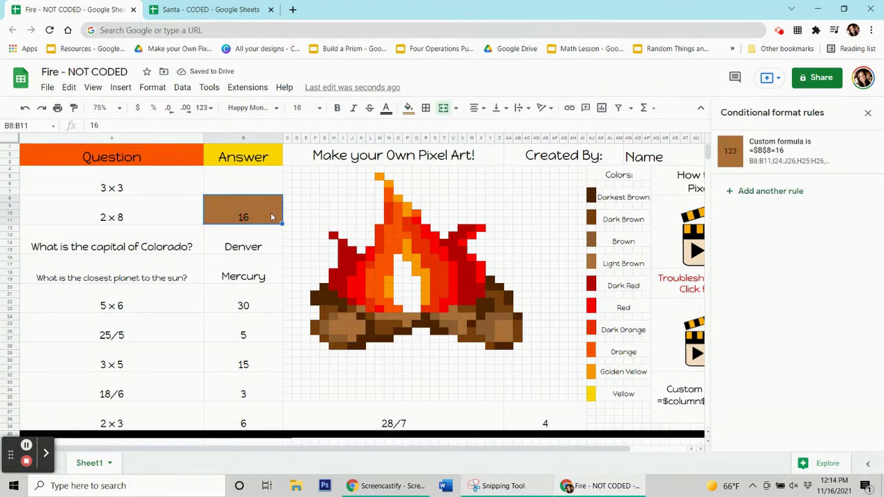
{"action": "key", "text": "Delete"}
{"action": "left_click", "coordinate": [232, 185]}
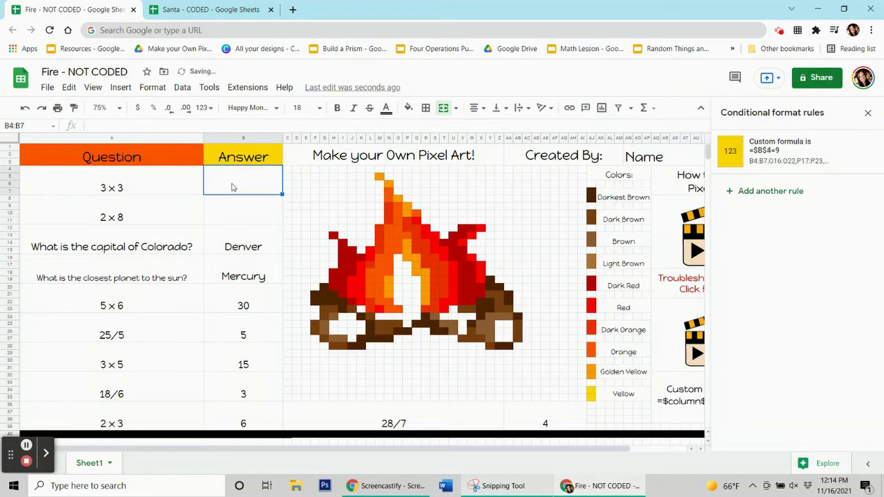
{"action": "type", "text": "9"}
{"action": "key", "text": "Return"}
{"action": "type", "text": "16"}
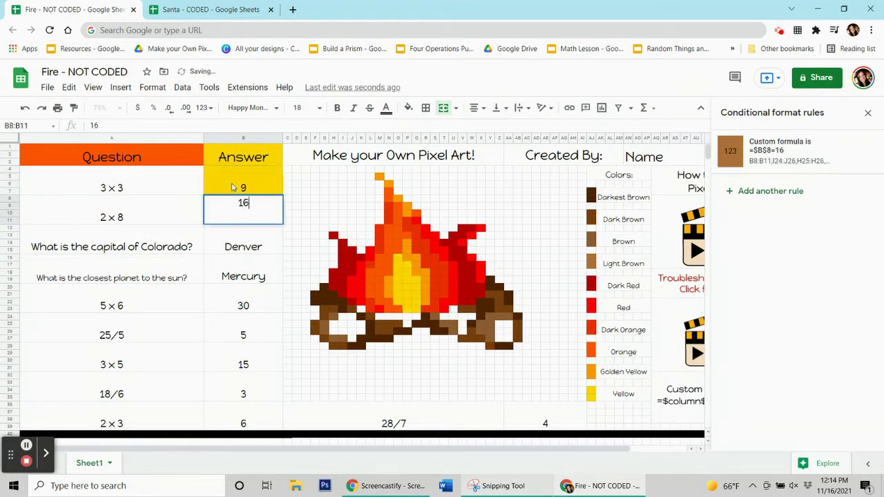
{"action": "key", "text": "Return"}
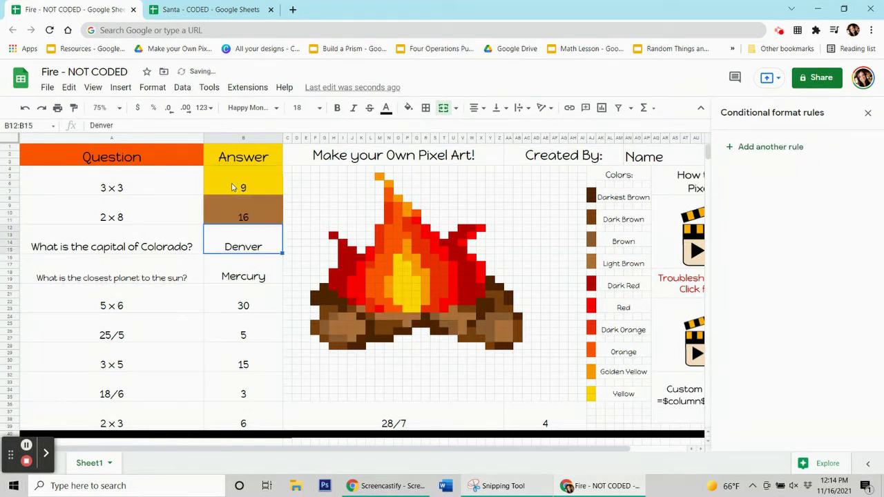
Step: Delete the answers to 3 x 3 and 2 x 8 from B4:B7 and B8:B11
{"action": "left_click", "coordinate": [233, 187]}
{"action": "key", "text": "Delete"}
{"action": "key", "text": "Down"}
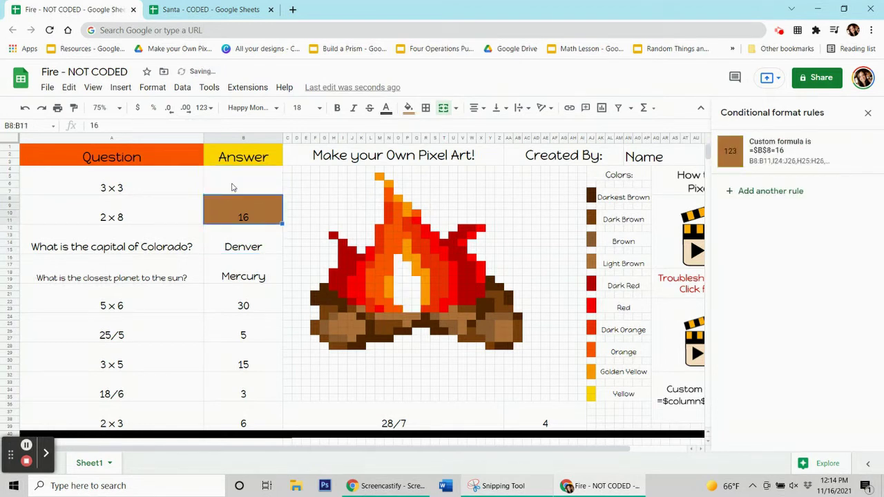
{"action": "key", "text": "Delete"}
{"action": "key", "text": "Down"}
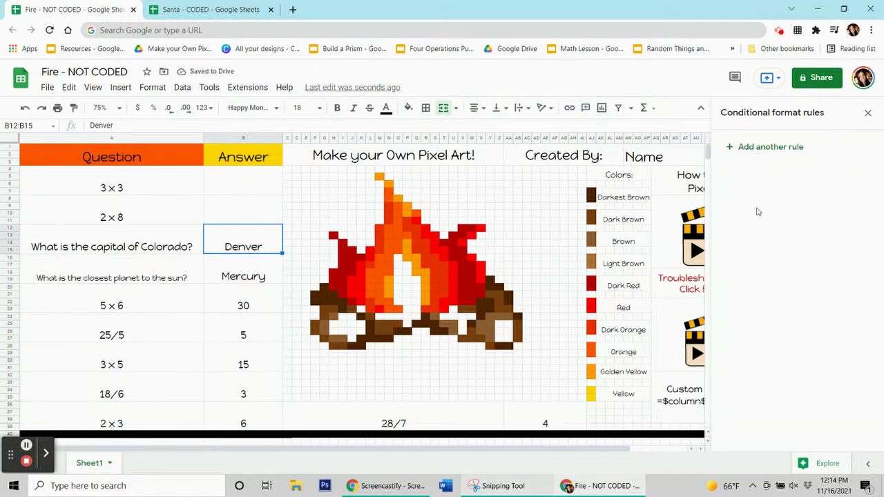
{"action": "left_click", "coordinate": [250, 187]}
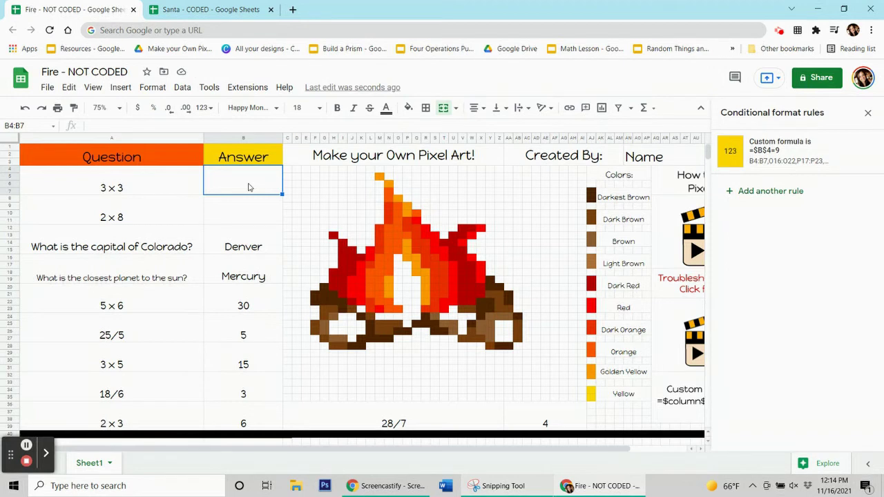
{"action": "key", "text": "Down"}
{"action": "key", "text": "Up"}
{"action": "key", "text": "Down"}
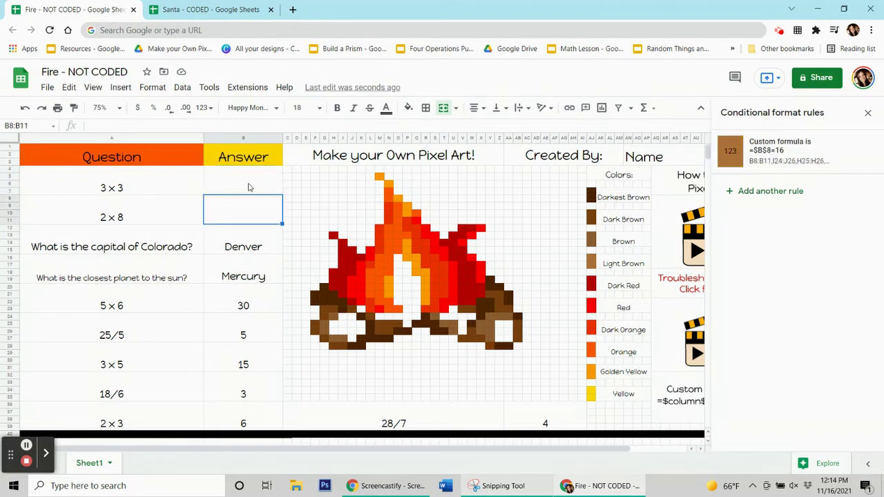
{"action": "key", "text": "Down"}
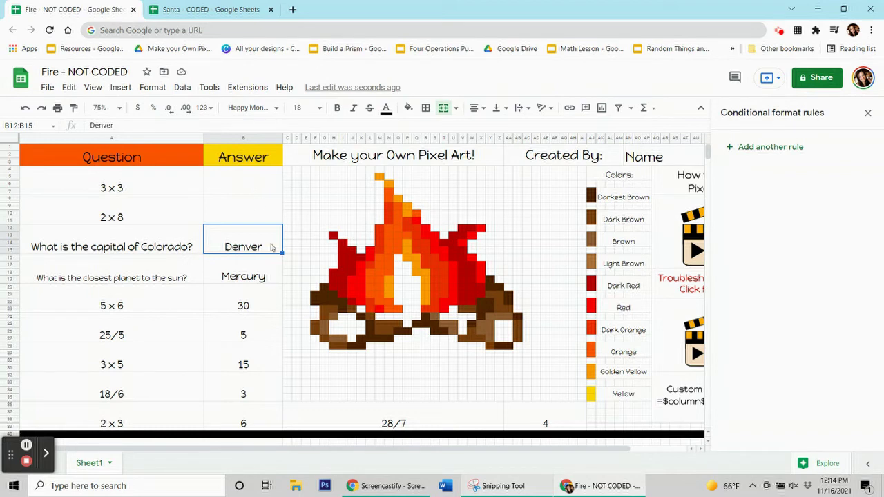
Step: Check which custom fill color the brown log cell S24 uses, and reselect the Denver answer cell B12:B15
{"action": "left_click", "coordinate": [482, 326]}
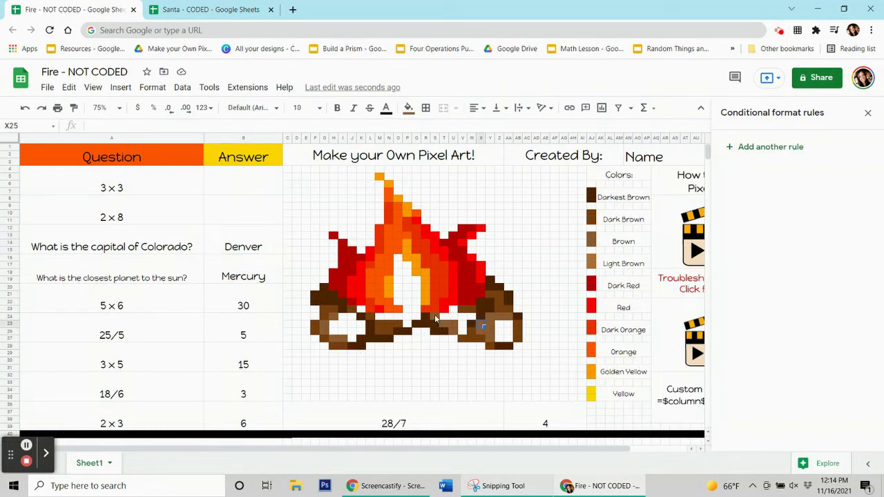
{"action": "left_click", "coordinate": [434, 314]}
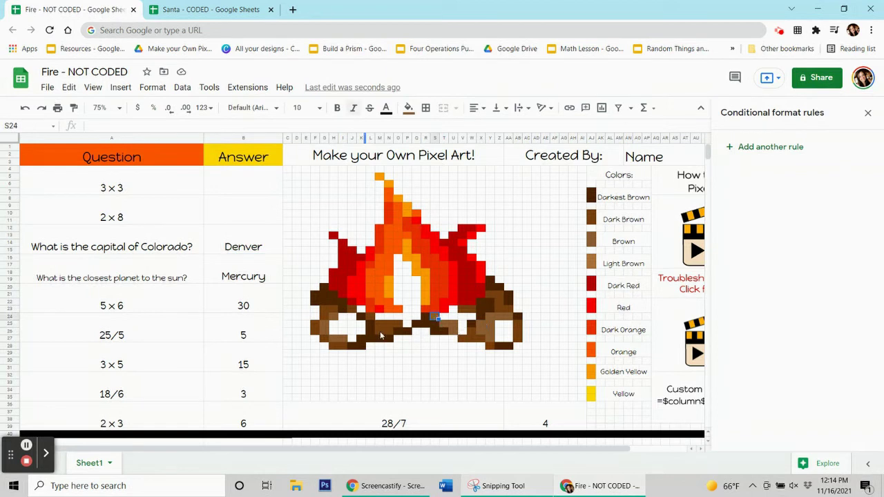
{"action": "left_click", "coordinate": [408, 108]}
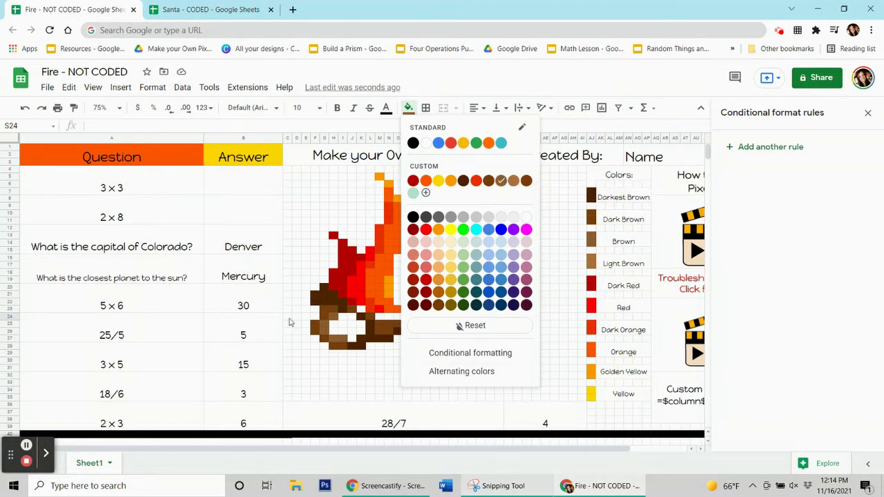
{"action": "left_click", "coordinate": [233, 252]}
{"action": "left_click", "coordinate": [228, 238]}
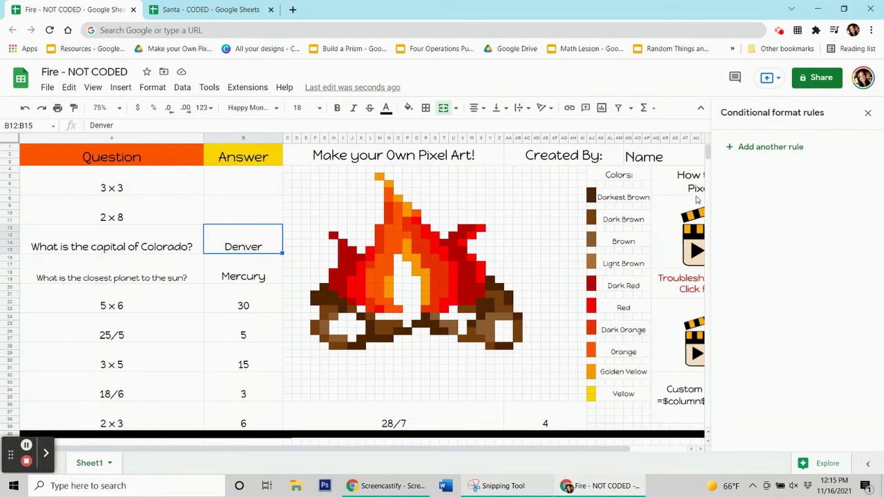
Step: Start a conditional format rule for B12:B15 with the custom brown fill and the custom formula condition
{"action": "left_click", "coordinate": [783, 151]}
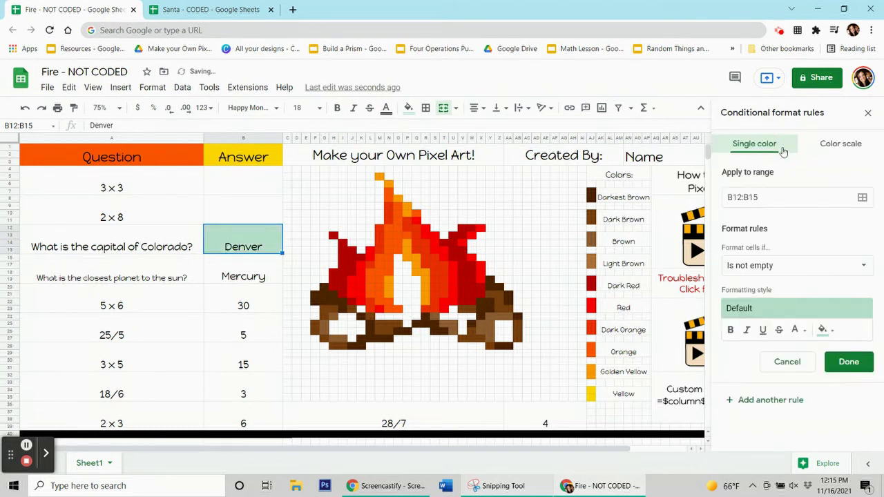
{"action": "left_click", "coordinate": [824, 331]}
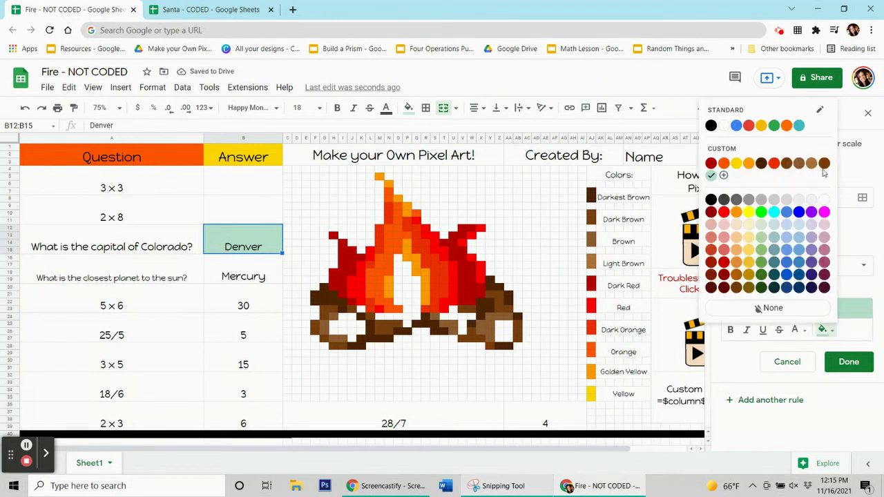
{"action": "left_click", "coordinate": [801, 164]}
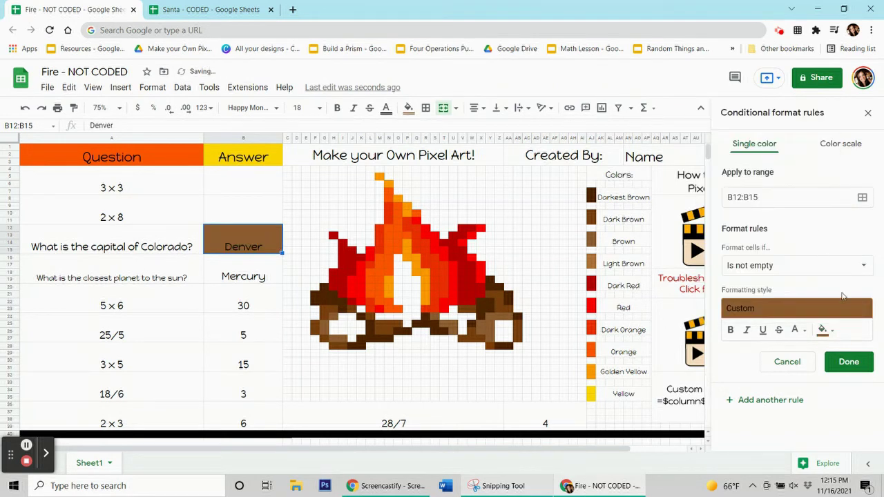
{"action": "left_click", "coordinate": [814, 268]}
{"action": "scroll", "coordinate": [777, 325], "scroll_direction": "down", "scroll_amount": 3}
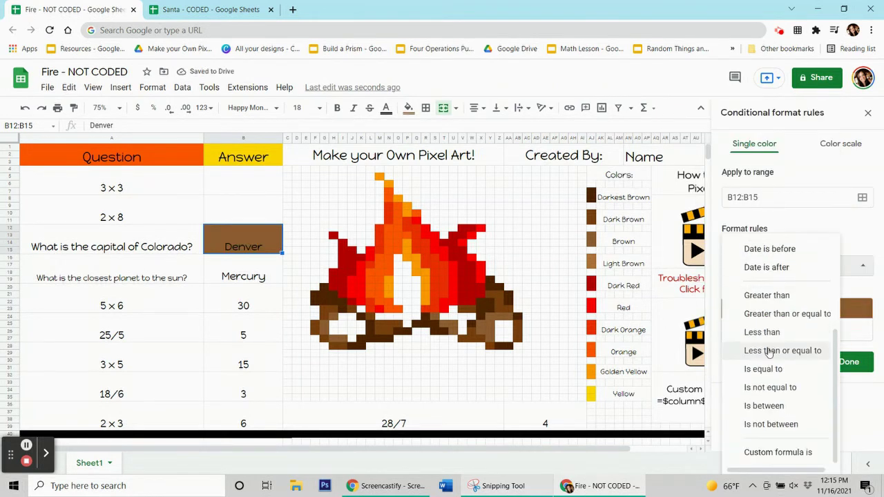
{"action": "left_click", "coordinate": [781, 453]}
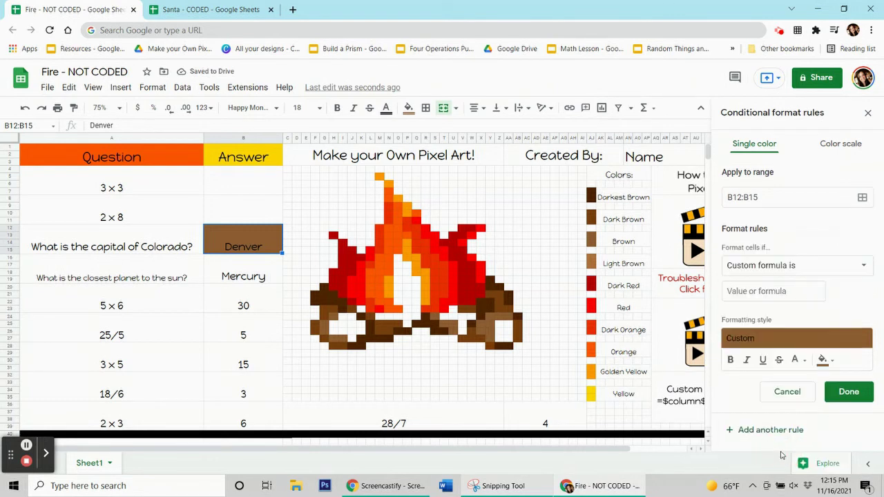
Step: Set the rule's custom formula to =$b$12="Denver", with the text answer in quotation marks
{"action": "left_click", "coordinate": [753, 293]}
{"action": "type", "text": "=$b"}
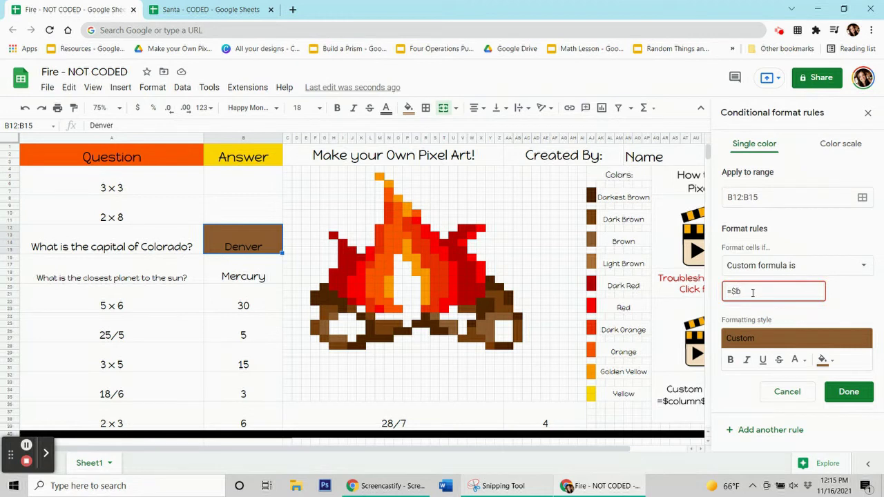
{"action": "type", "text": "$12=Denver"}
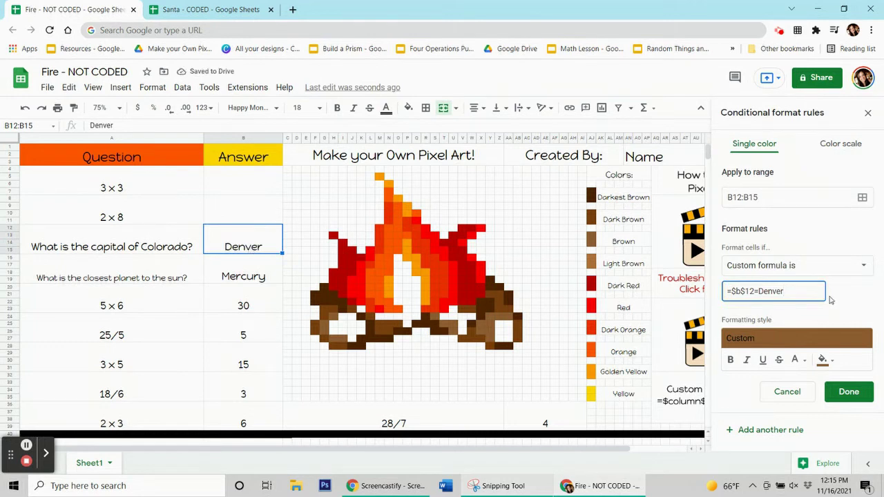
{"action": "left_click", "coordinate": [759, 291]}
{"action": "type", "text": "\""}
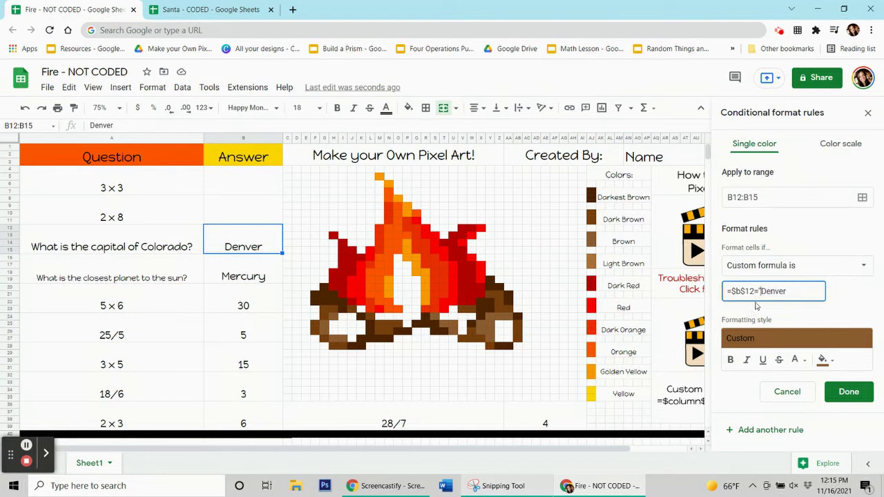
{"action": "left_click", "coordinate": [791, 287]}
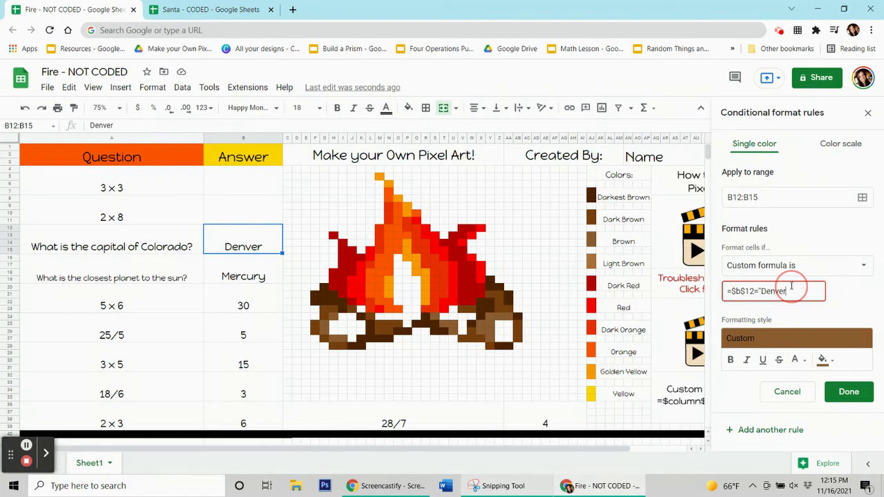
{"action": "type", "text": "\""}
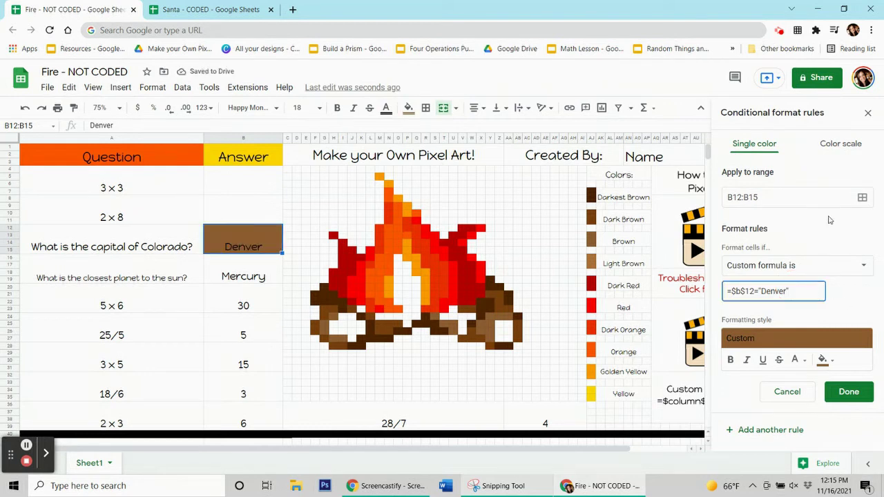
Step: Extend the Denver rule's range with the left log's brown cells G25:G26, H24 and H27:I27
{"action": "left_click", "coordinate": [862, 198]}
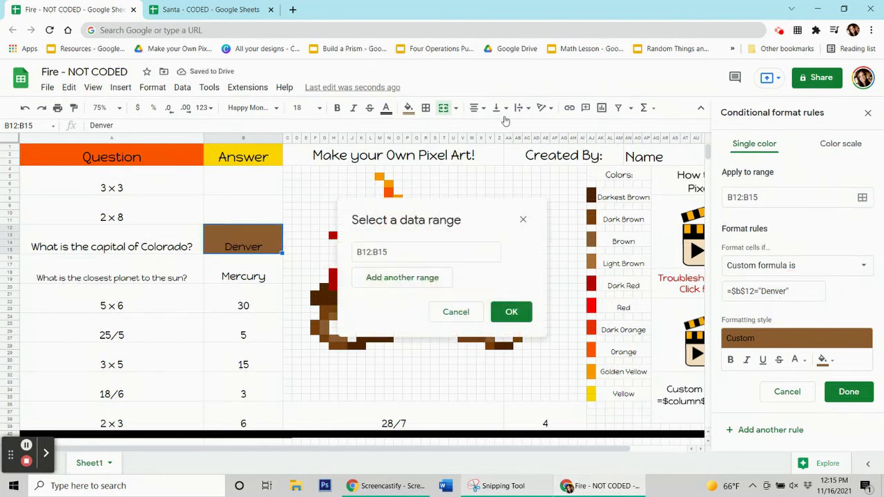
{"action": "left_click_drag", "start_coordinate": [484, 205], "coordinate": [227, 129]}
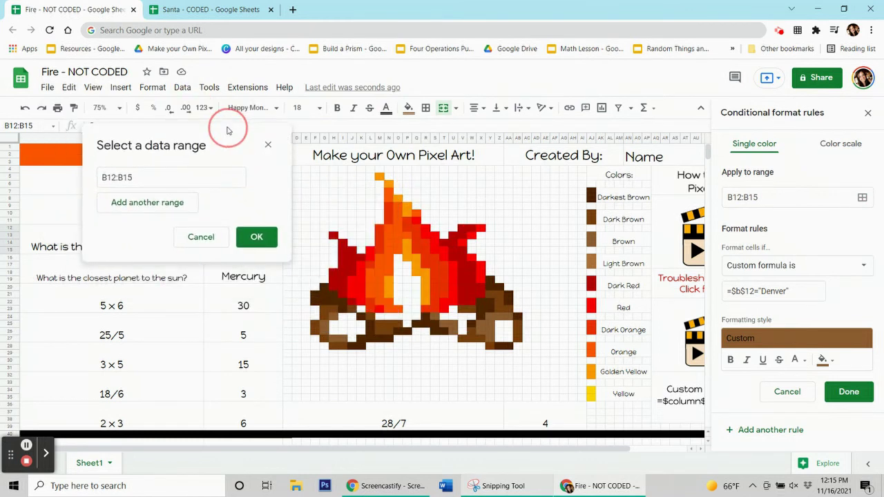
{"action": "left_click_drag", "start_coordinate": [324, 332], "coordinate": [325, 322]}
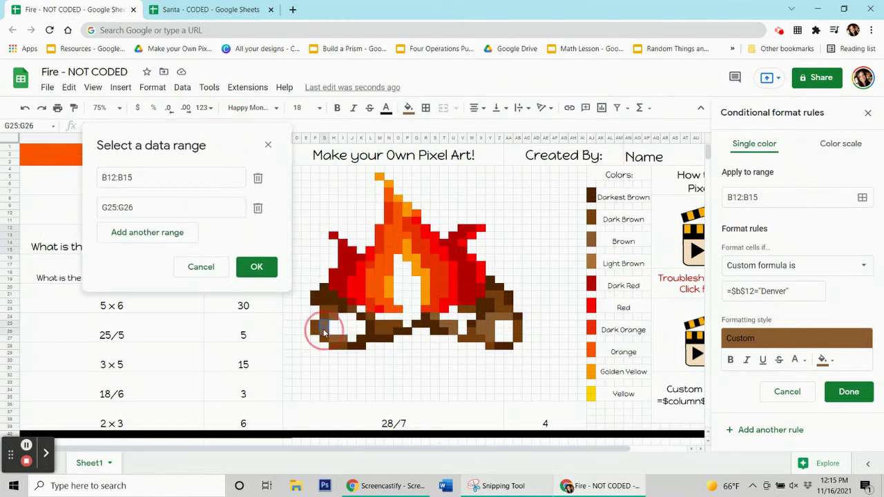
{"action": "left_click", "coordinate": [334, 316]}
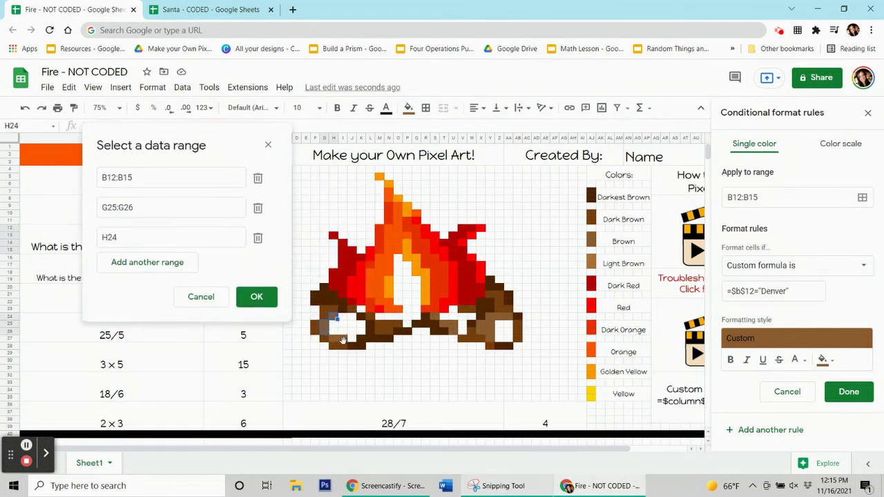
{"action": "left_click_drag", "start_coordinate": [334, 338], "coordinate": [344, 338]}
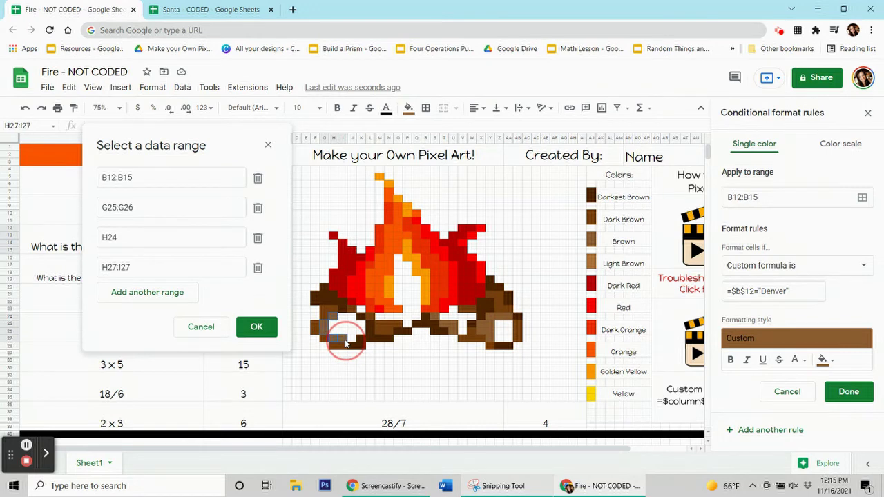
Step: Add the brown cells S24, T25:U25, U26, X25:X26, Y24:Y27 and Z24:AA24 to the Denver rule's range and save the rule
{"action": "left_click", "coordinate": [435, 318]}
{"action": "left_click_drag", "start_coordinate": [446, 323], "coordinate": [456, 325]}
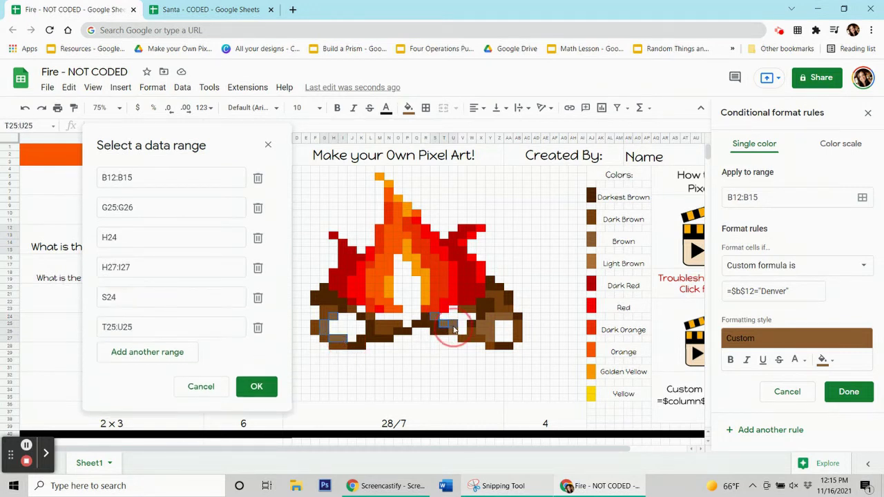
{"action": "left_click", "coordinate": [490, 329]}
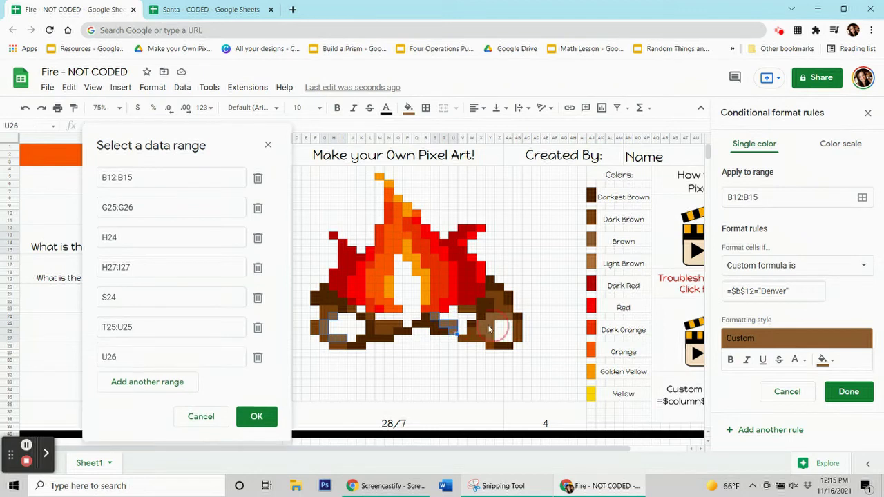
{"action": "left_click_drag", "start_coordinate": [483, 328], "coordinate": [499, 319]}
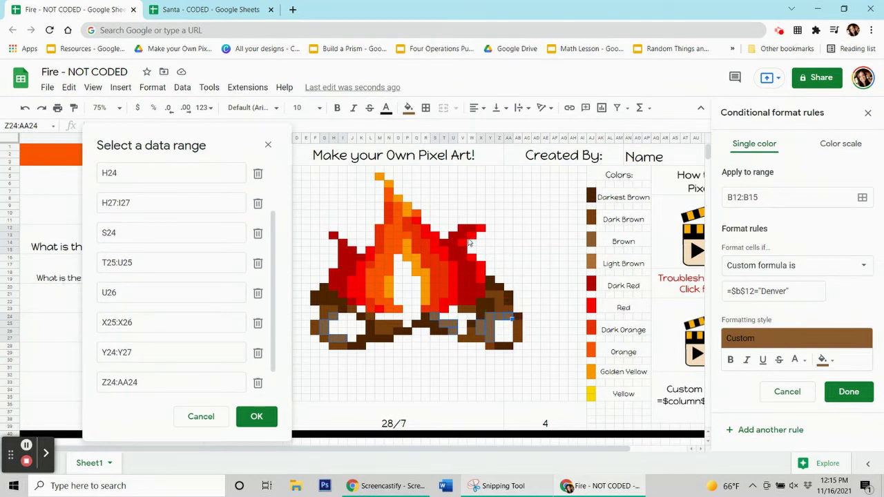
{"action": "left_click", "coordinate": [258, 417]}
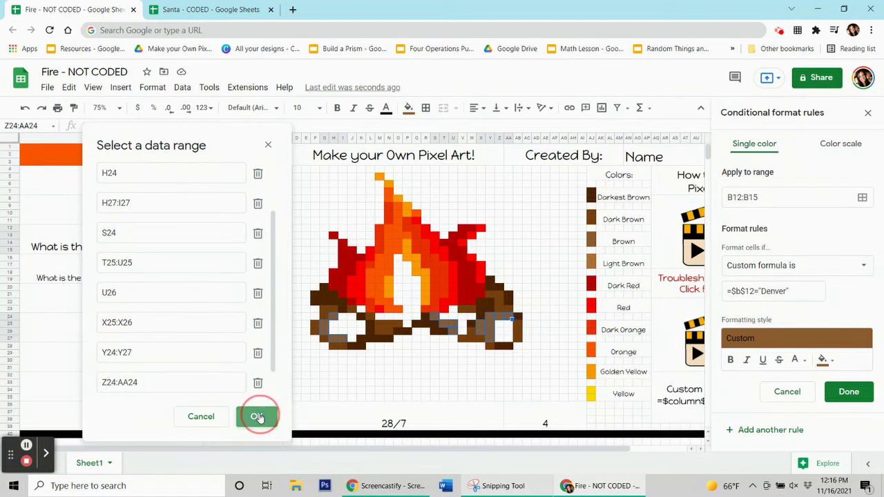
{"action": "left_click", "coordinate": [849, 392]}
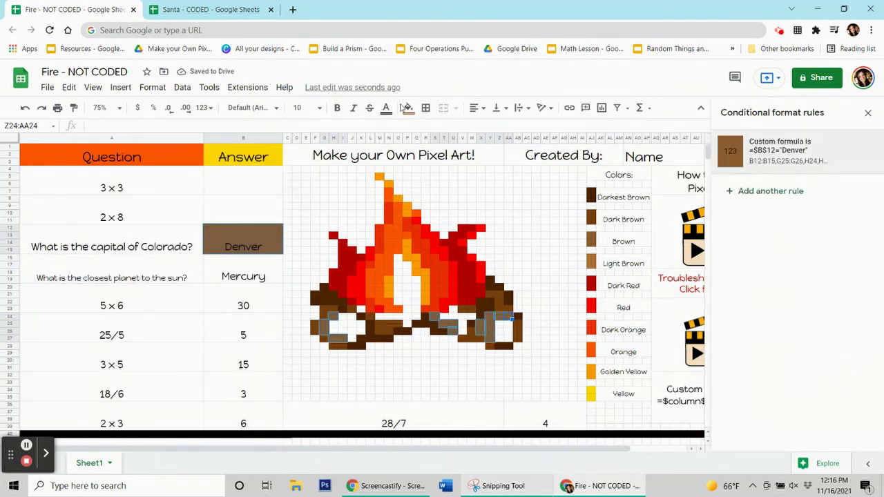
Step: Reset the static fill of the selected brown log cells and delete the Denver answer from B12:B15
{"action": "left_click", "coordinate": [406, 108]}
{"action": "left_click", "coordinate": [487, 326]}
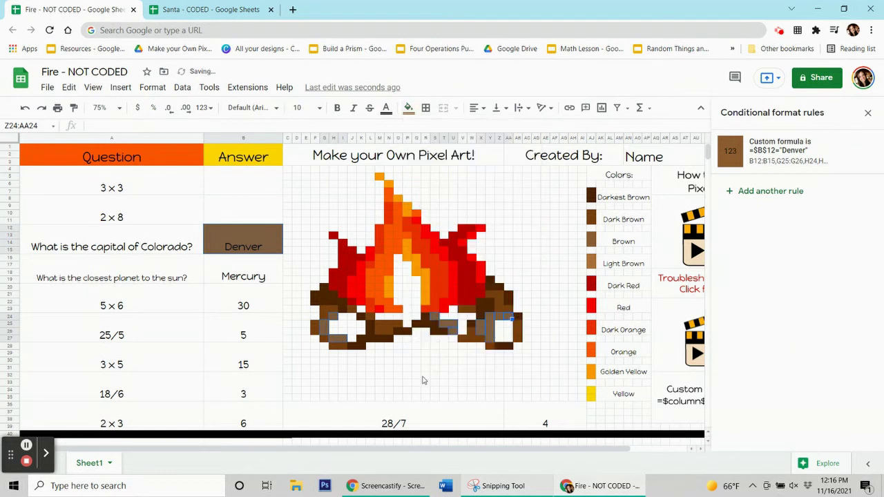
{"action": "left_click", "coordinate": [243, 241]}
{"action": "key", "text": "Delete"}
{"action": "left_click", "coordinate": [352, 368]}
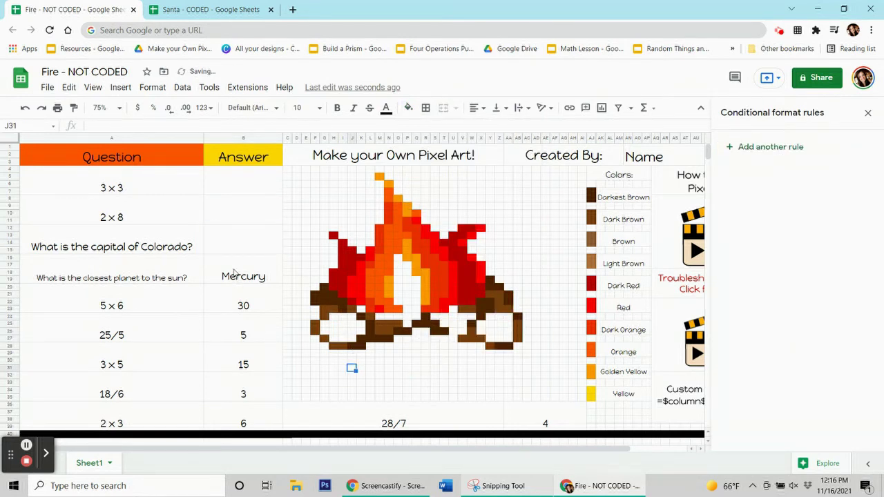
Step: Check which custom fill color the flame cell P14 uses, and reselect the Mercury answer cell B16:B19
{"action": "left_click", "coordinate": [233, 275]}
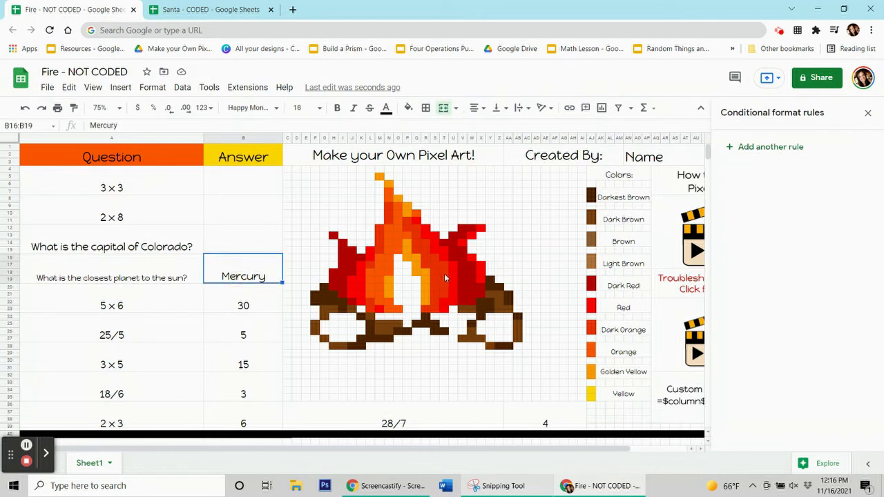
{"action": "left_click", "coordinate": [406, 243]}
{"action": "left_click", "coordinate": [408, 109]}
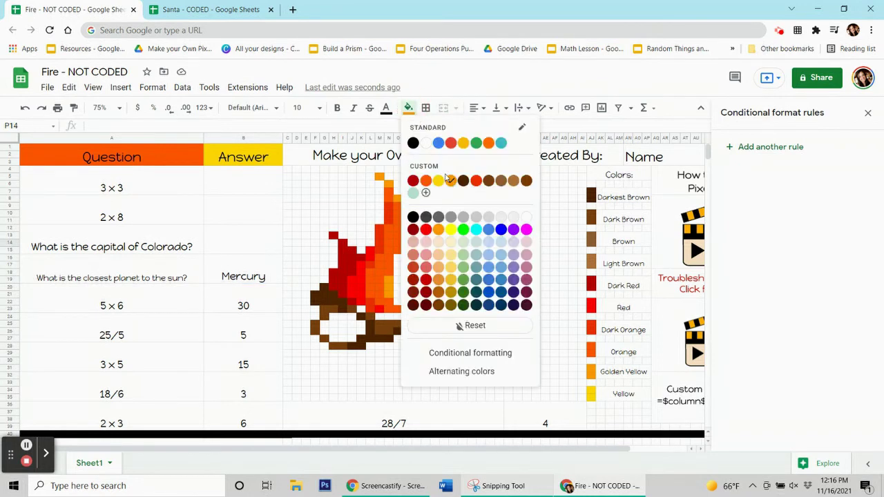
{"action": "left_click", "coordinate": [409, 111]}
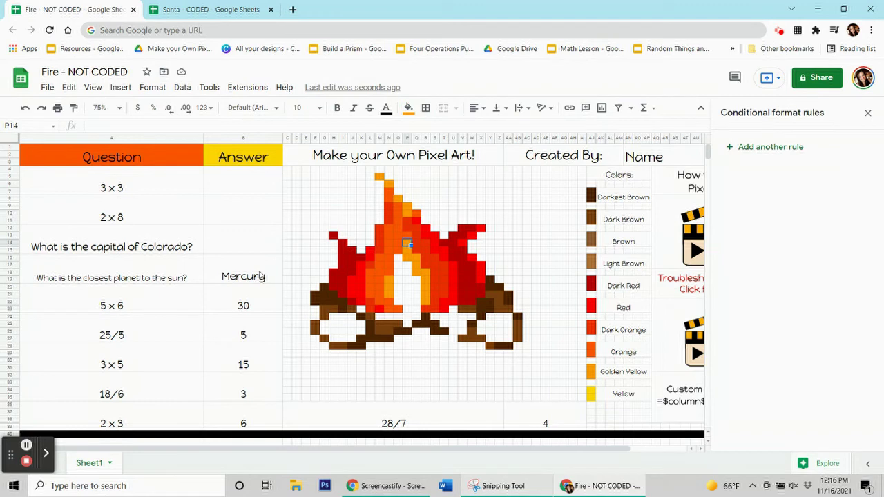
{"action": "left_click", "coordinate": [267, 283]}
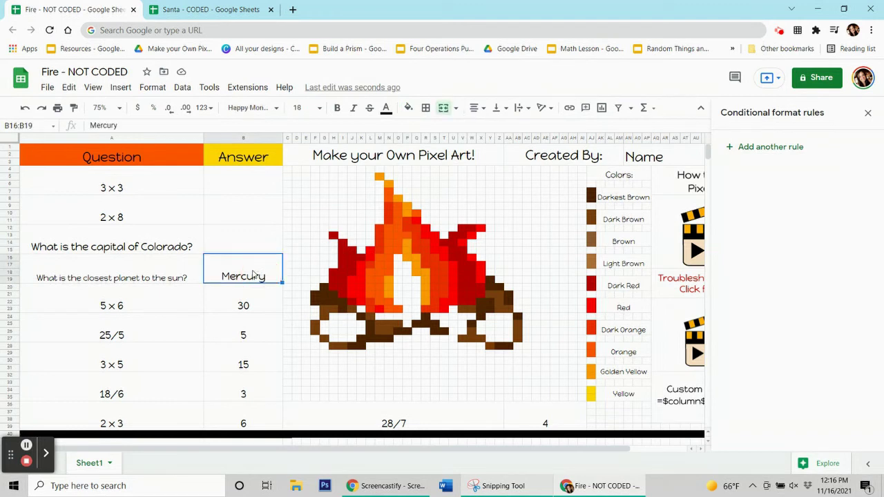
Step: Start a conditional format rule for B16:B19 with the custom golden yellow fill and the custom formula condition
{"action": "left_click", "coordinate": [793, 148]}
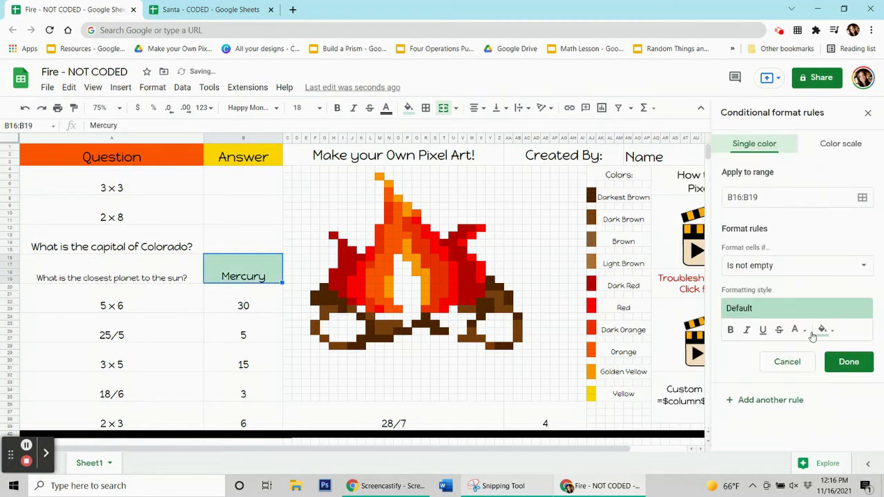
{"action": "left_click", "coordinate": [826, 331]}
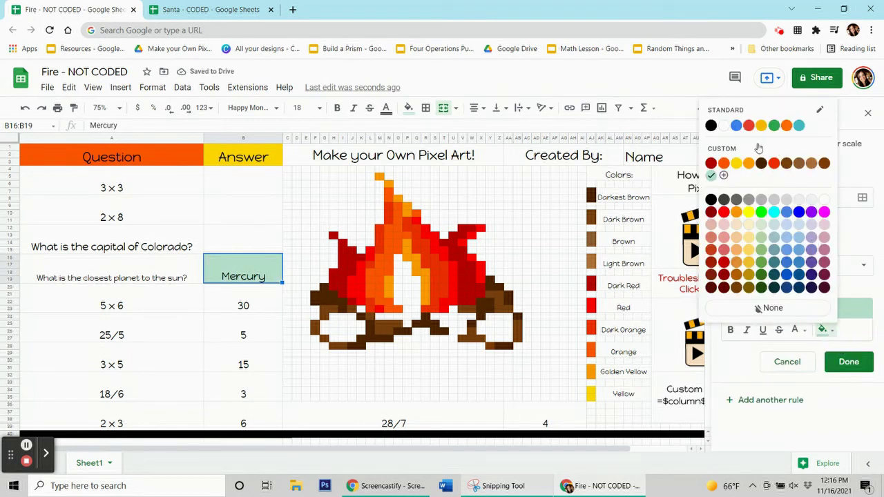
{"action": "left_click", "coordinate": [748, 163]}
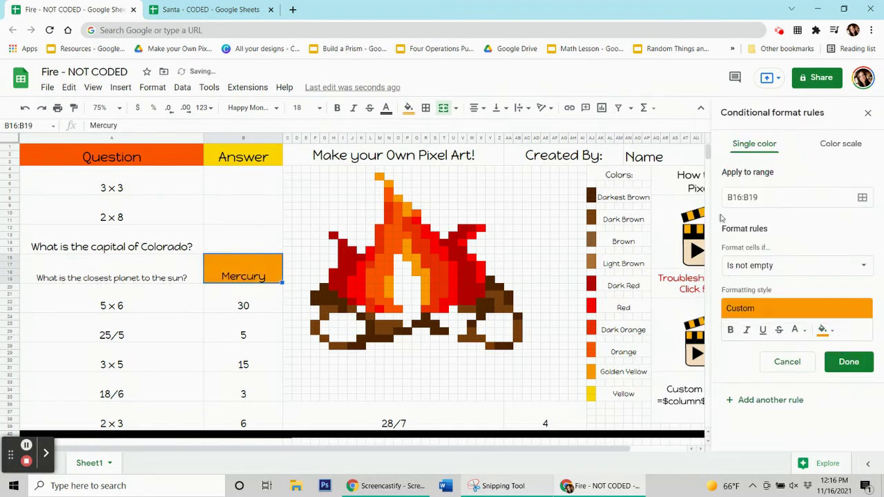
{"action": "left_click", "coordinate": [808, 270]}
{"action": "scroll", "coordinate": [811, 297], "scroll_direction": "down", "scroll_amount": 3}
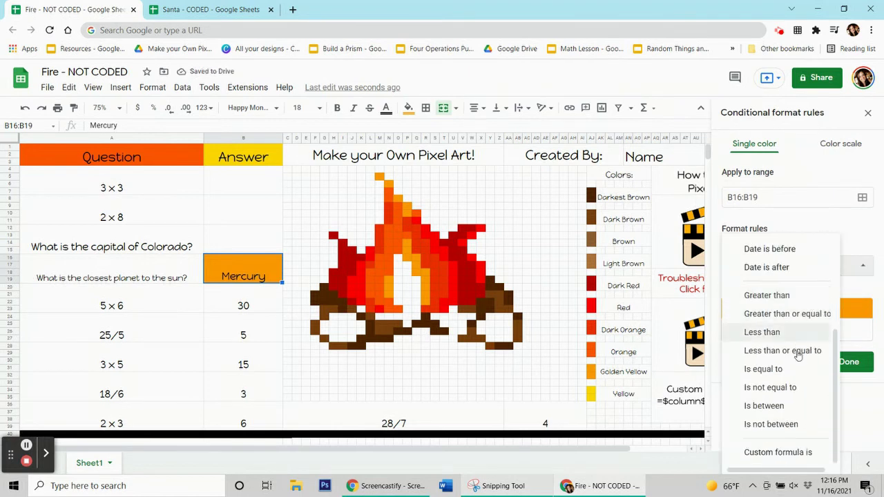
{"action": "left_click", "coordinate": [793, 453]}
Step: Set the rule's custom formula to =$b$16="Mercury", with the text answer in quotation marks
{"action": "left_click", "coordinate": [742, 290]}
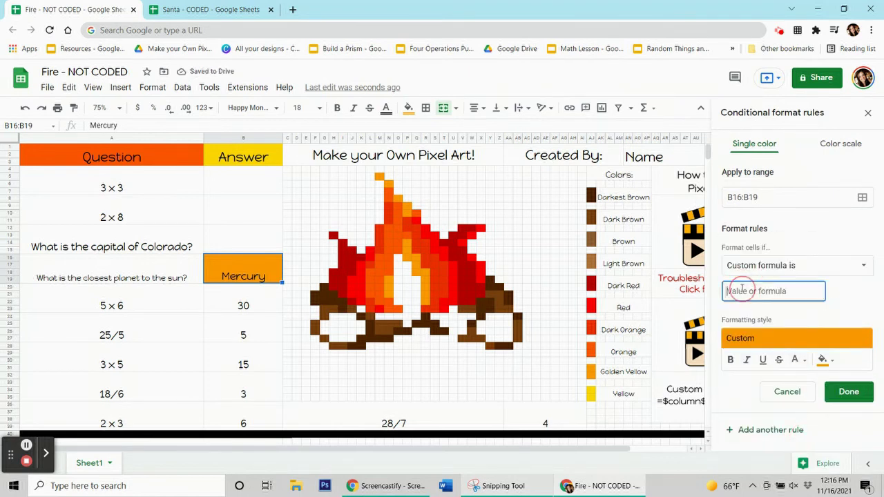
{"action": "type", "text": "=$b$16=Mercury"}
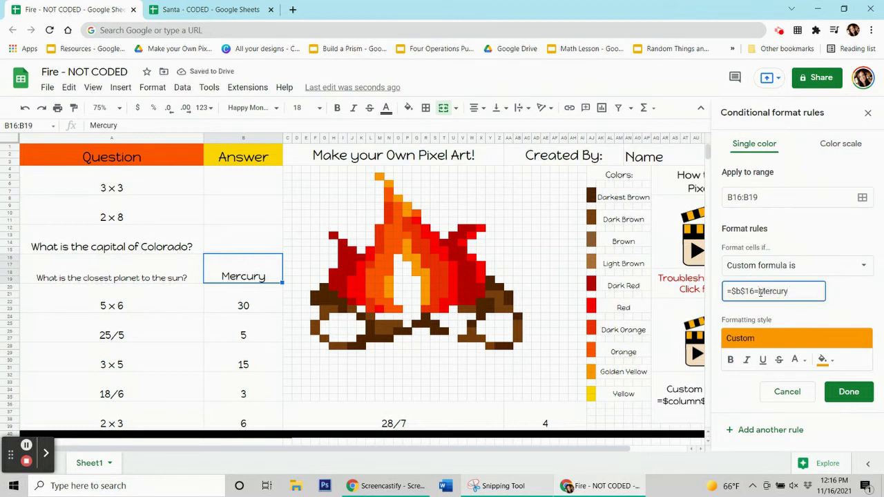
{"action": "left_click", "coordinate": [759, 291]}
{"action": "type", "text": "\""}
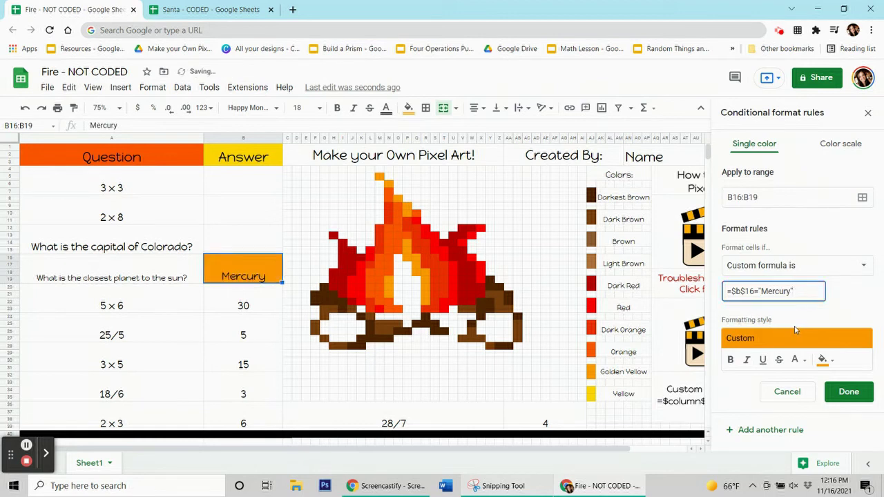
Step: Add the golden yellow flame cells M5, N6, O8, P9:P10, P14:P16, Q16:Q18, R18:R22 and N19:N21 to the Mercury rule's range and save it
{"action": "left_click", "coordinate": [862, 197]}
{"action": "left_click_drag", "start_coordinate": [475, 215], "coordinate": [163, 145]}
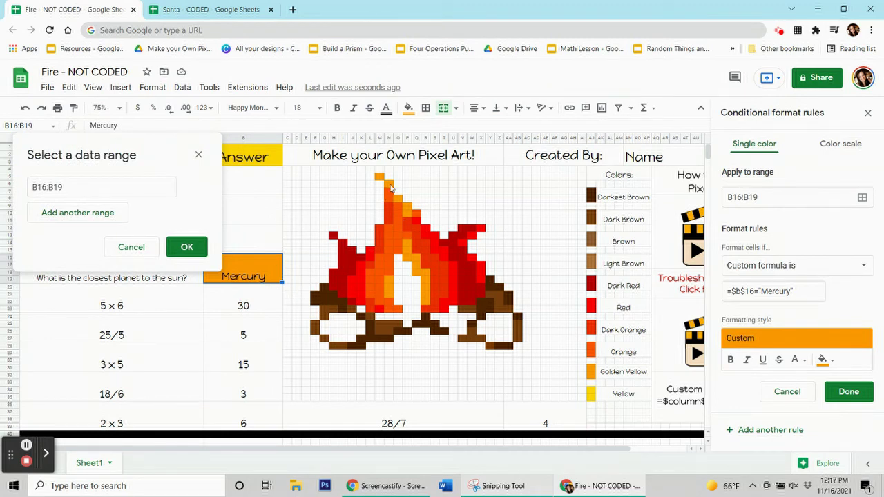
{"action": "left_click", "coordinate": [381, 178], "text": "ctrl"}
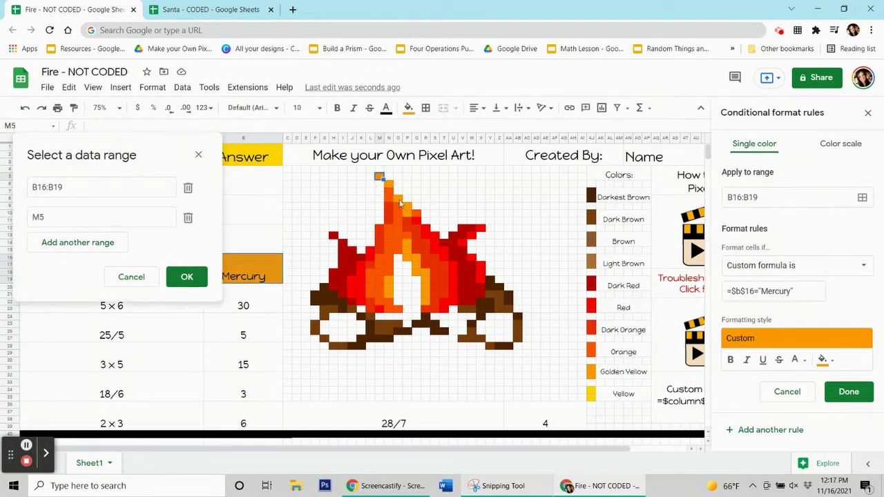
{"action": "left_click", "coordinate": [389, 183], "text": "ctrl"}
{"action": "left_click", "coordinate": [399, 199], "text": "ctrl"}
{"action": "left_click_drag", "start_coordinate": [407, 208], "coordinate": [390, 299]}
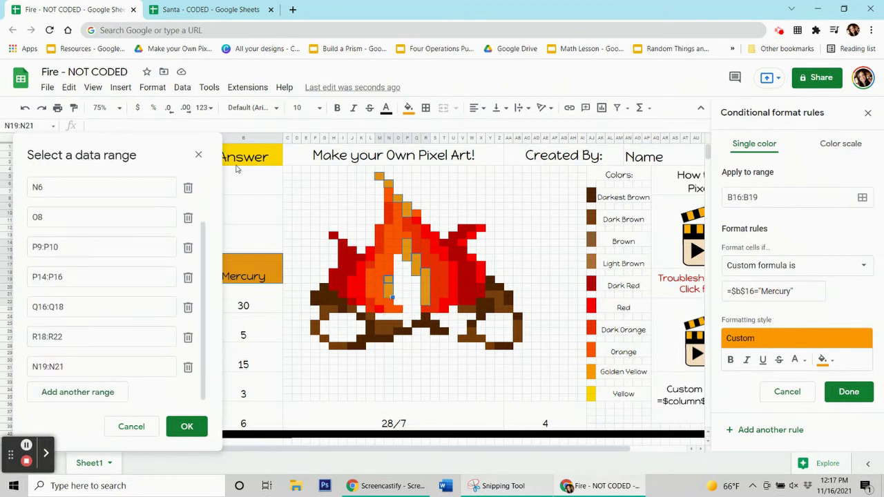
{"action": "left_click", "coordinate": [187, 426]}
{"action": "left_click", "coordinate": [849, 392]}
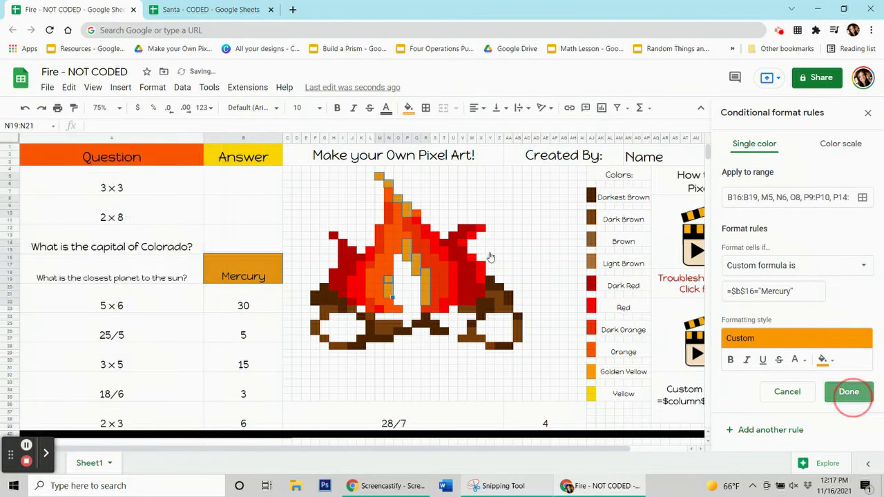
Step: Reset the static fill of the selected golden yellow flame cells and delete the Mercury answer from B16:B19
{"action": "left_click", "coordinate": [414, 109]}
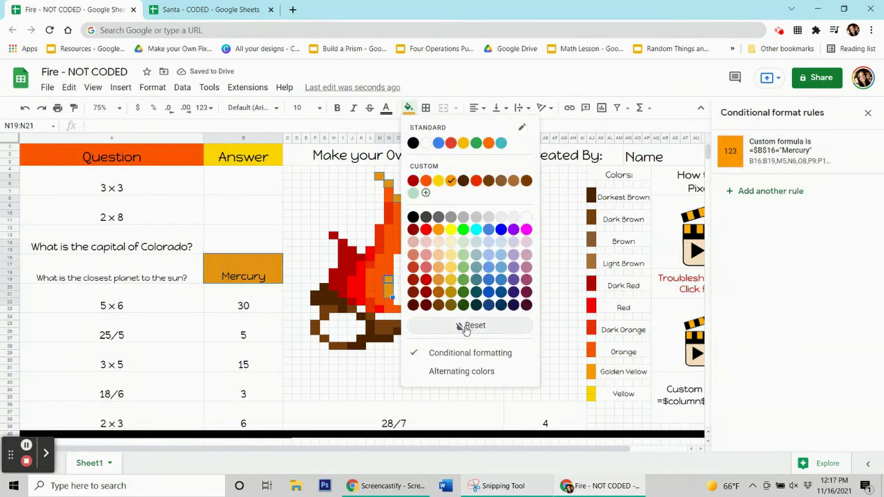
{"action": "left_click", "coordinate": [409, 379]}
{"action": "left_click", "coordinate": [228, 268]}
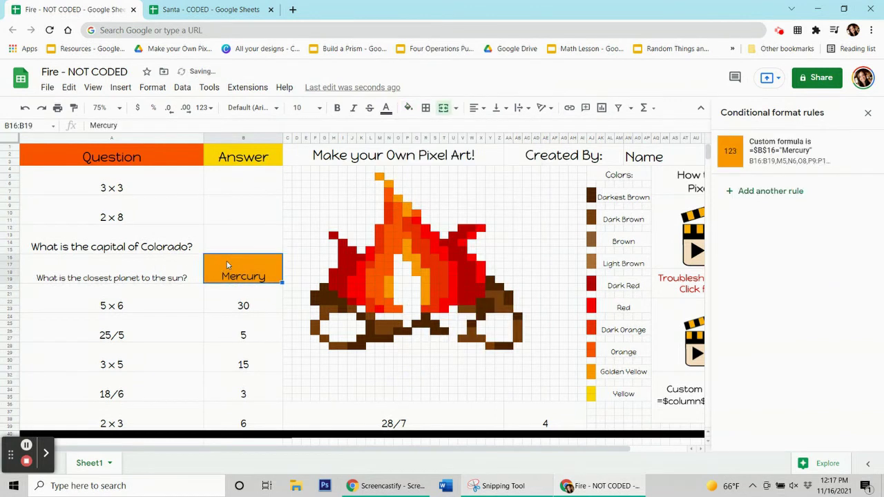
{"action": "key", "text": "Delete"}
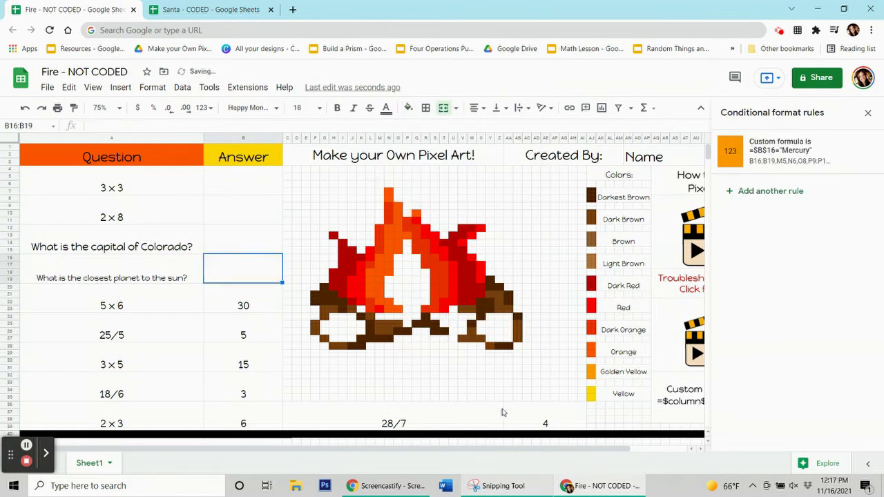
Step: Check which custom fill color the darkest brown log cell F21 uses, and reselect the 28/7 answer cell AA36:AI39
{"action": "left_click", "coordinate": [516, 423]}
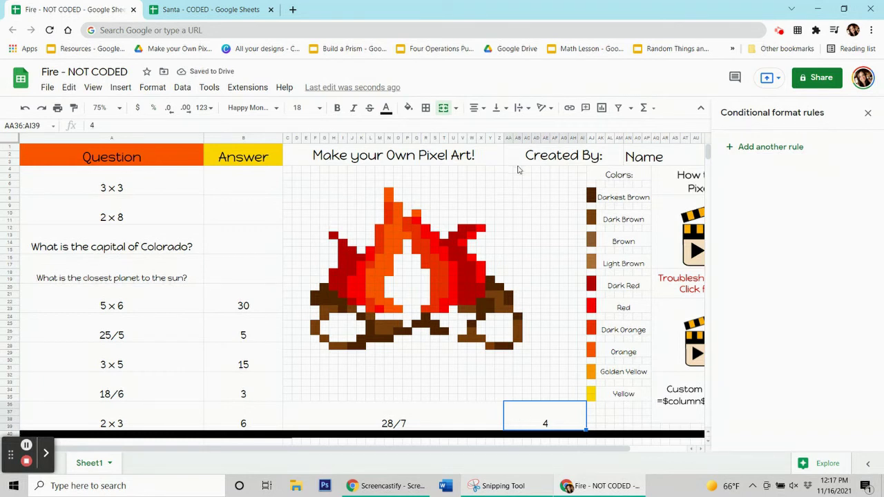
{"action": "left_click", "coordinate": [317, 296]}
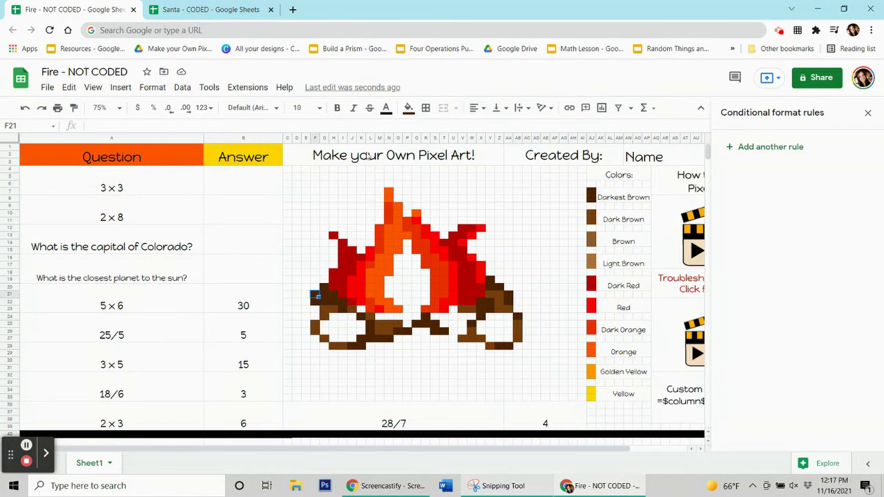
{"action": "left_click", "coordinate": [407, 108]}
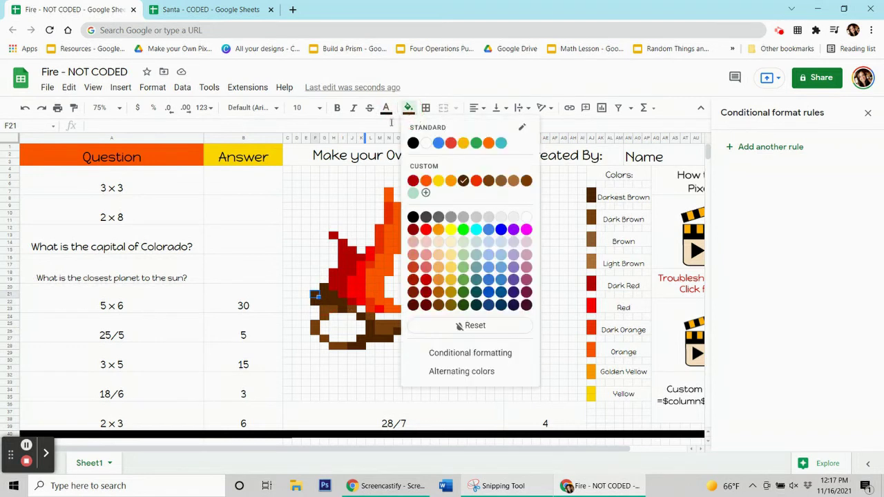
{"action": "left_click", "coordinate": [463, 181]}
{"action": "left_click", "coordinate": [515, 413]}
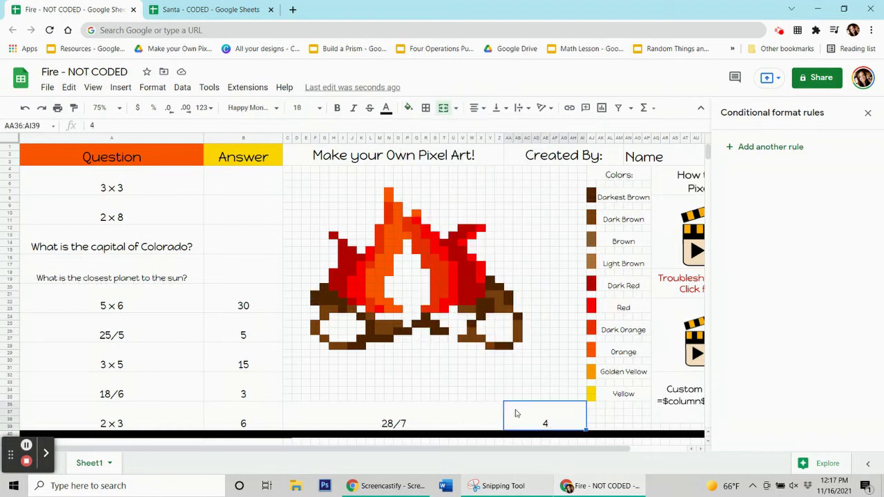
Step: Add a conditional format rule to the 28/7 answer cell AA36:AI39 with the custom darkest brown fill
{"action": "left_click", "coordinate": [785, 148]}
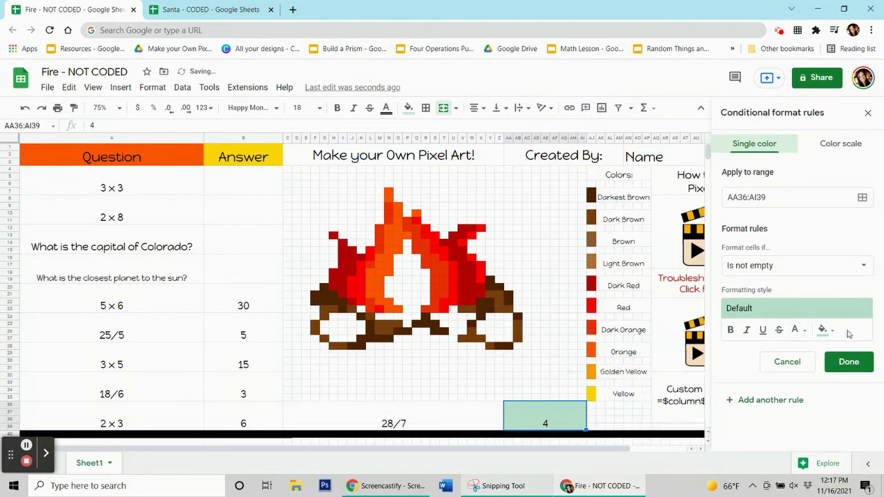
{"action": "left_click", "coordinate": [827, 332]}
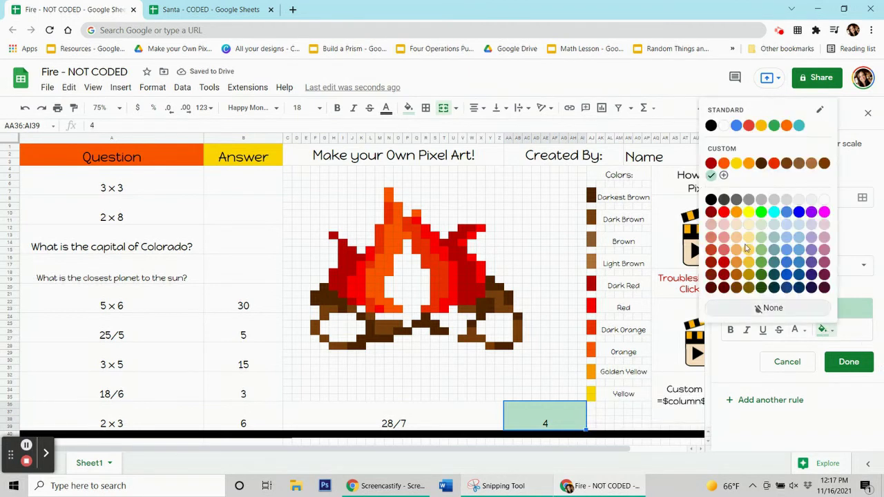
{"action": "left_click", "coordinate": [759, 161]}
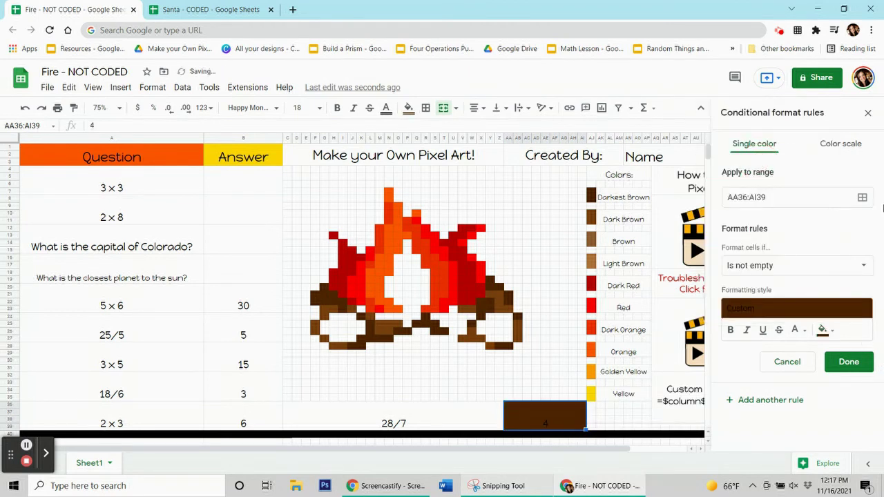
Step: Set the 28/7 rule's condition to the custom formula =$aa$36=4
{"action": "left_click", "coordinate": [860, 264]}
{"action": "scroll", "coordinate": [760, 310], "scroll_direction": "down", "scroll_amount": 3}
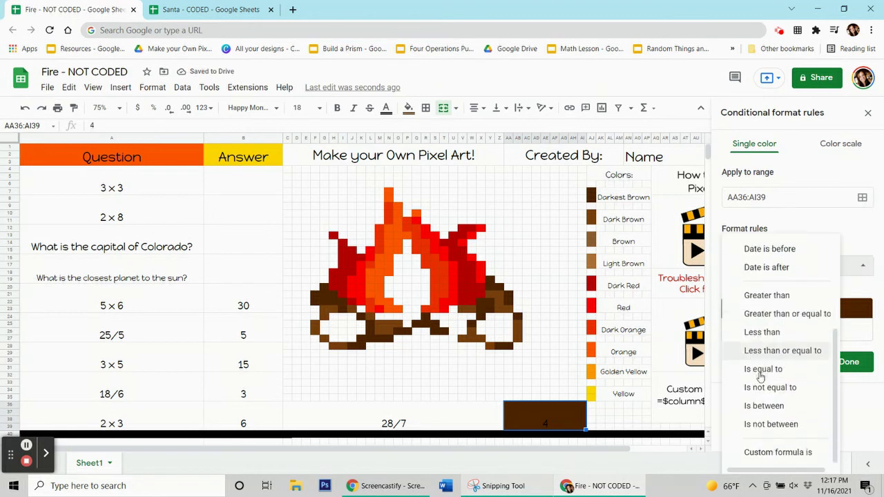
{"action": "left_click", "coordinate": [779, 452]}
{"action": "left_click", "coordinate": [761, 291]}
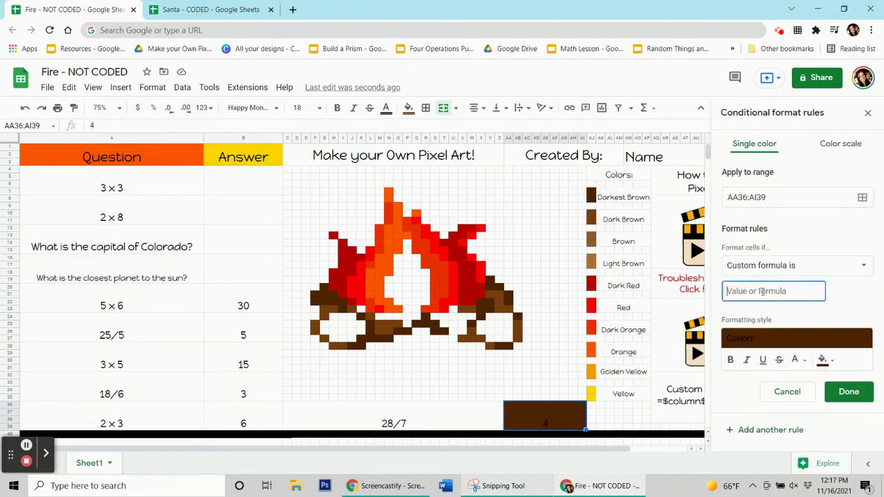
{"action": "type", "text": "="}
{"action": "type", "text": "aa$36=4"}
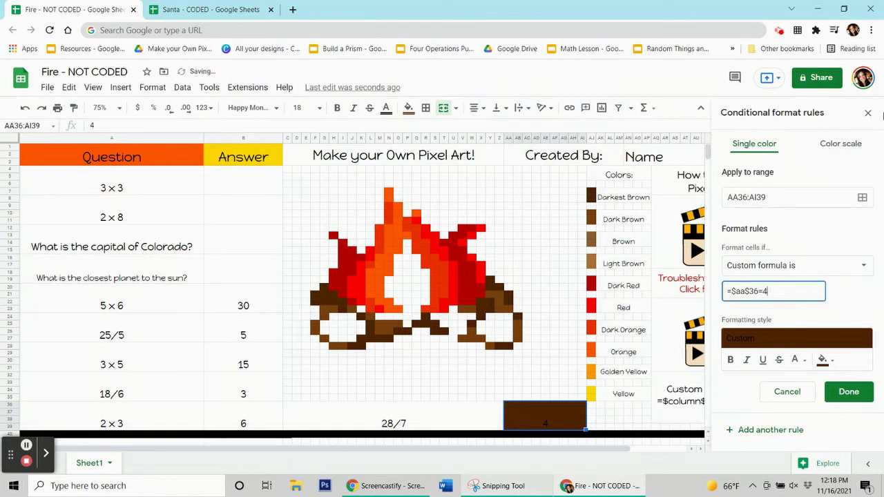
Step: Add F21:H22, G20, I22:I23, K24, L25:L26, K27:N27, J28:K28, O26:P26, R24, Q25:S25 and S26:T26 to the darkest brown rule's range
{"action": "left_click", "coordinate": [862, 197]}
{"action": "left_click_drag", "start_coordinate": [389, 211], "coordinate": [143, 155]}
{"action": "left_click_drag", "start_coordinate": [315, 293], "coordinate": [337, 304]}
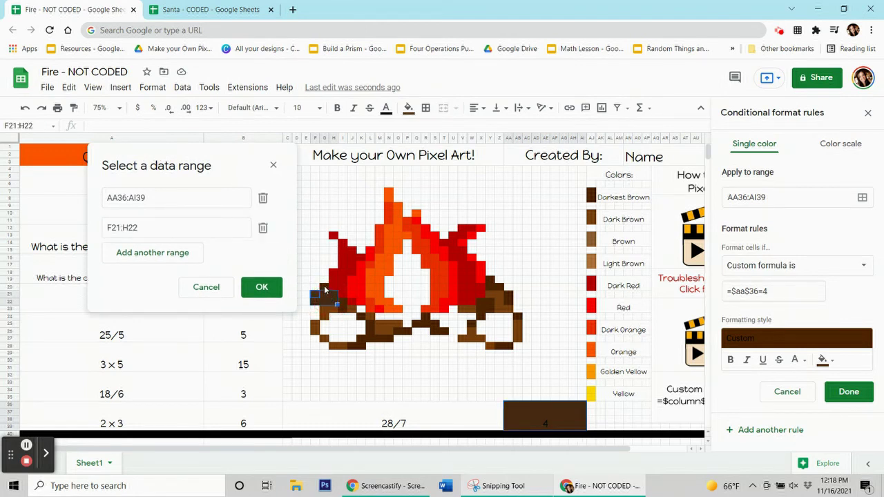
{"action": "left_click", "coordinate": [324, 286], "text": "ctrl"}
{"action": "left_click_drag", "start_coordinate": [342, 300], "coordinate": [408, 332]}
{"action": "left_click", "coordinate": [362, 317], "text": "ctrl"}
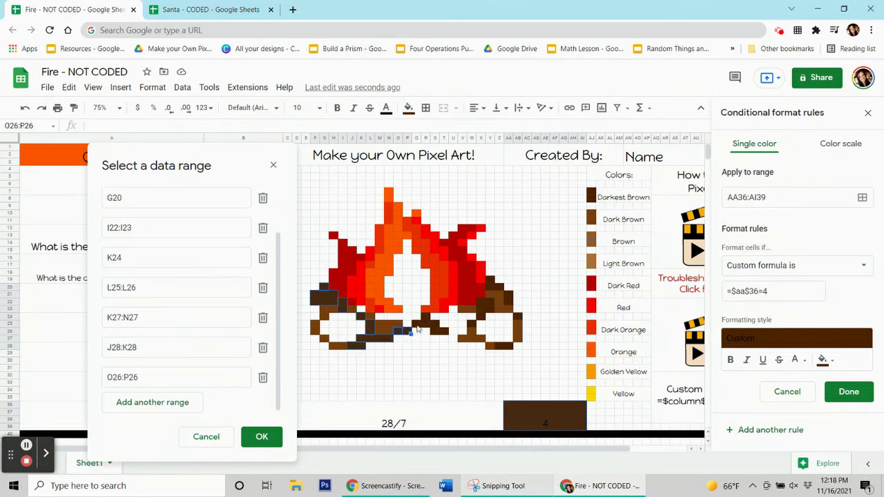
{"action": "left_click", "coordinate": [425, 316], "text": "ctrl"}
{"action": "left_click_drag", "start_coordinate": [419, 323], "coordinate": [444, 333]}
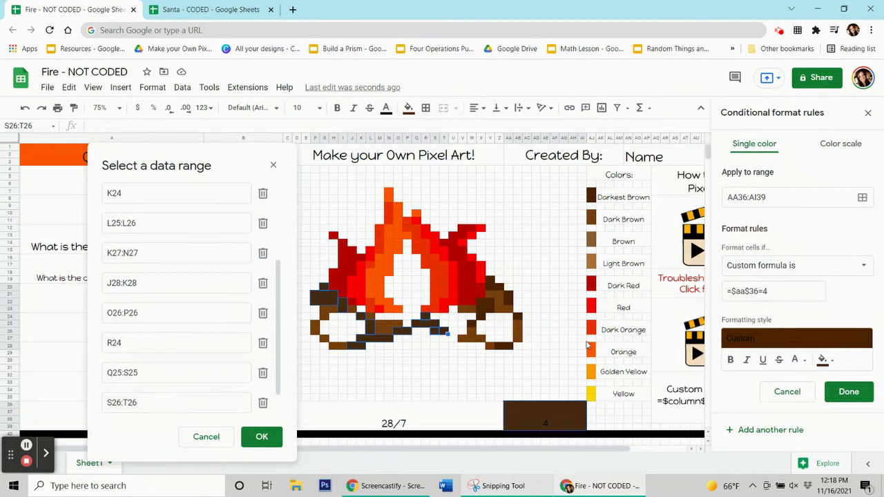
Step: Add W25, X24, X22:Y23, Y19:Y20, Z20, AA21:AA22, AB24 and Z28:AA28 to the darkest brown rule's range and save the rule
{"action": "left_click", "coordinate": [474, 325]}
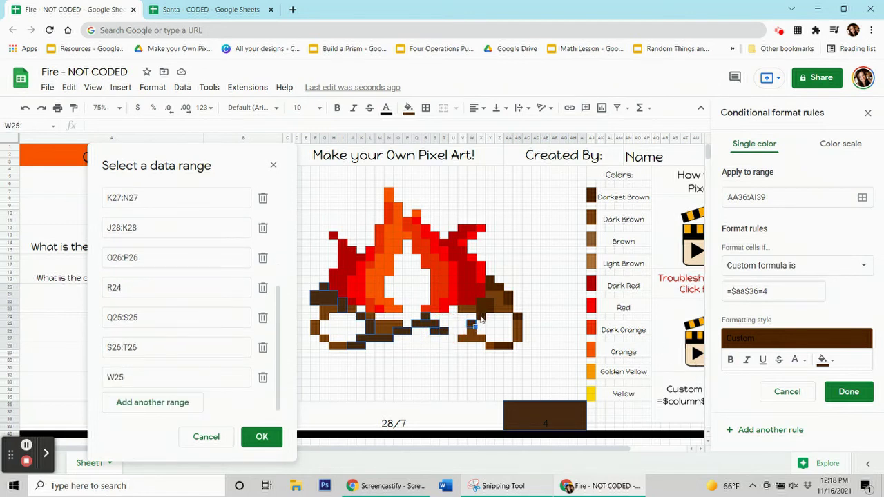
{"action": "left_click", "coordinate": [482, 317]}
{"action": "left_click_drag", "start_coordinate": [480, 295], "coordinate": [492, 312]}
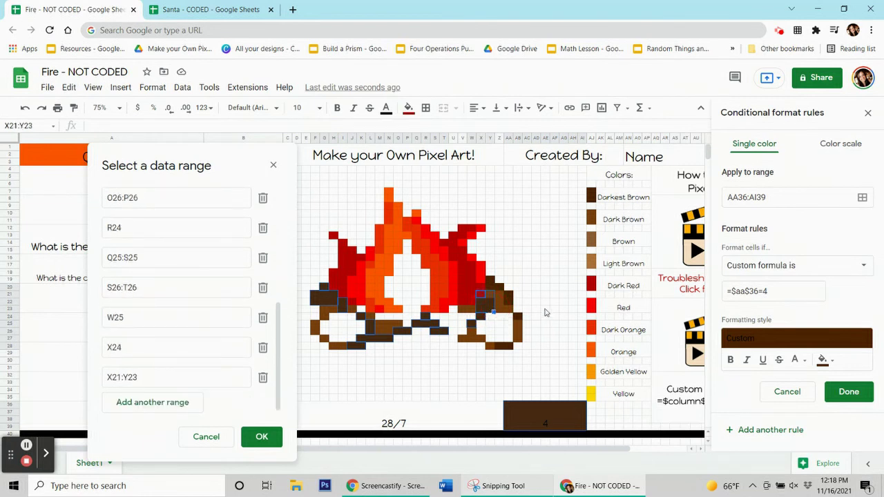
{"action": "left_click", "coordinate": [494, 291]}
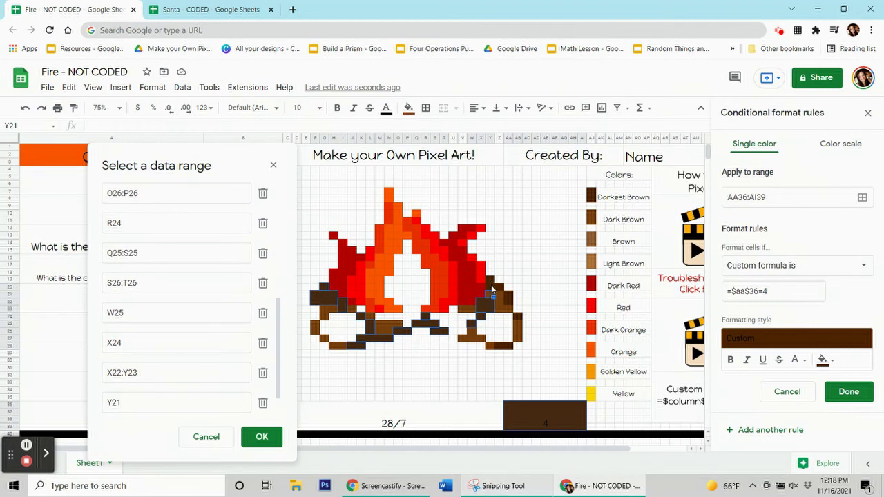
{"action": "left_click_drag", "start_coordinate": [493, 279], "coordinate": [490, 295]}
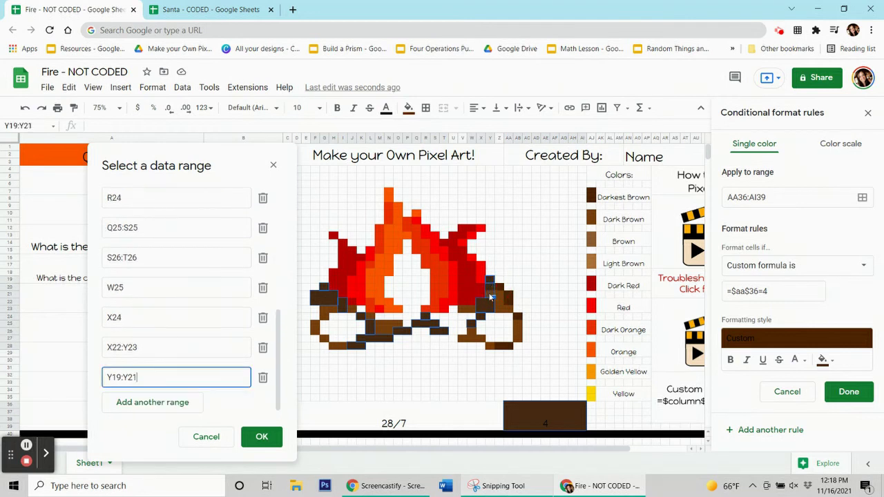
{"action": "left_click_drag", "start_coordinate": [496, 295], "coordinate": [512, 306]}
{"action": "left_click", "coordinate": [502, 289]}
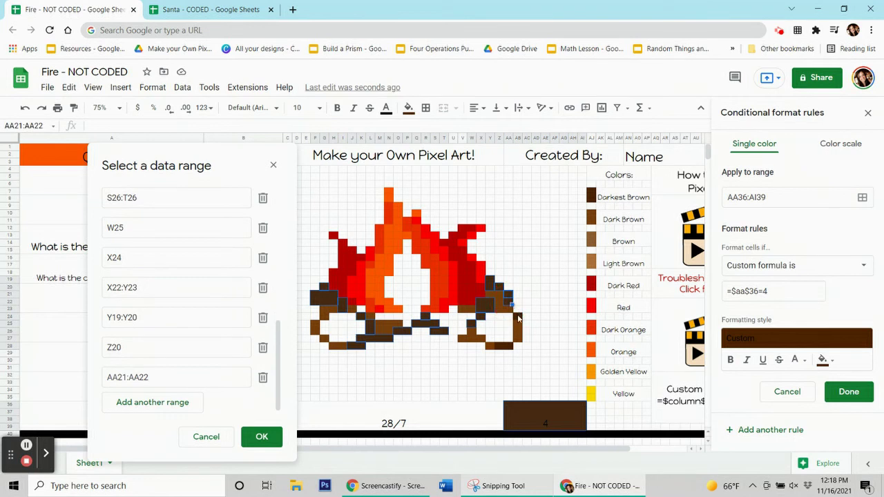
{"action": "left_click", "coordinate": [518, 318]}
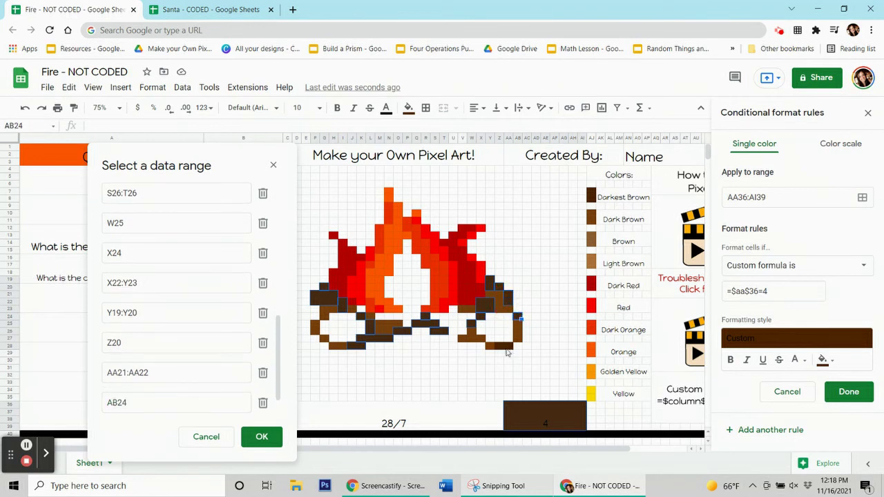
{"action": "left_click_drag", "start_coordinate": [502, 348], "coordinate": [512, 348]}
{"action": "left_click", "coordinate": [262, 438]}
{"action": "left_click", "coordinate": [846, 391]}
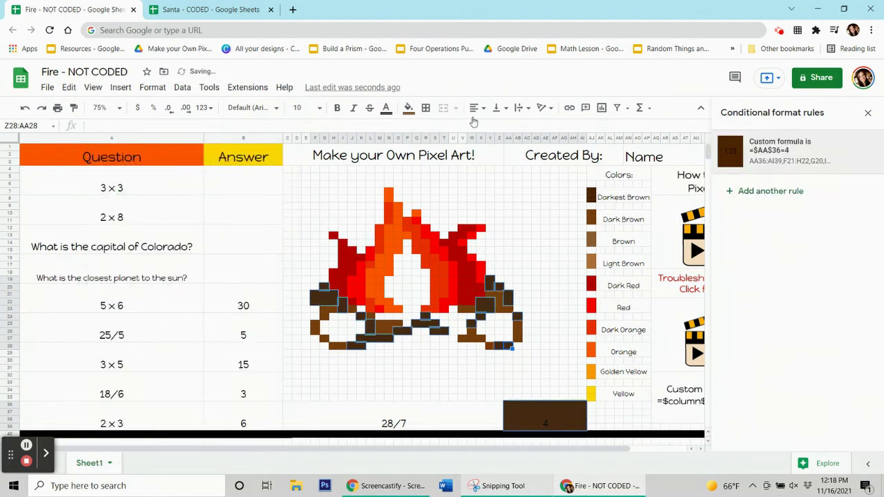
Step: Reset the static fill of the selected darkest brown cells, and clear and re-enter the answer 4 in AA36:AI39
{"action": "left_click", "coordinate": [408, 108]}
{"action": "left_click", "coordinate": [440, 325]}
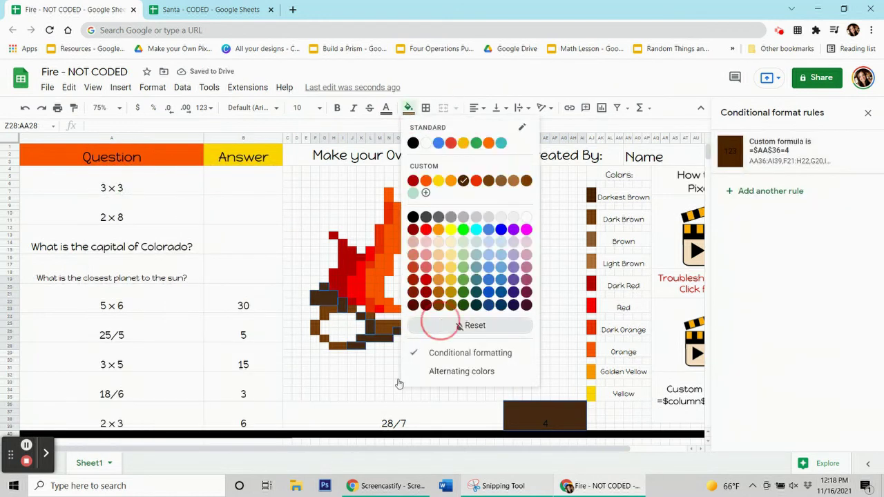
{"action": "left_click", "coordinate": [380, 366]}
{"action": "left_click", "coordinate": [516, 408]}
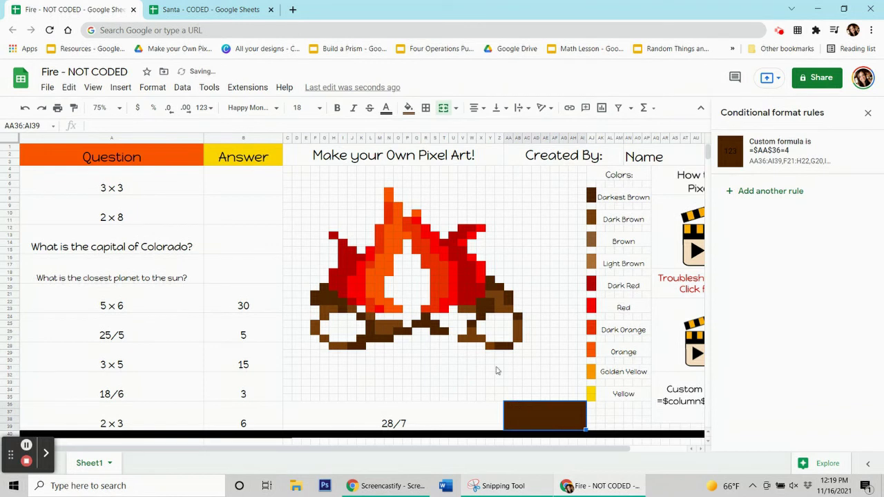
{"action": "key", "text": "Delete"}
{"action": "type", "text": "4"}
{"action": "left_click", "coordinate": [324, 375]}
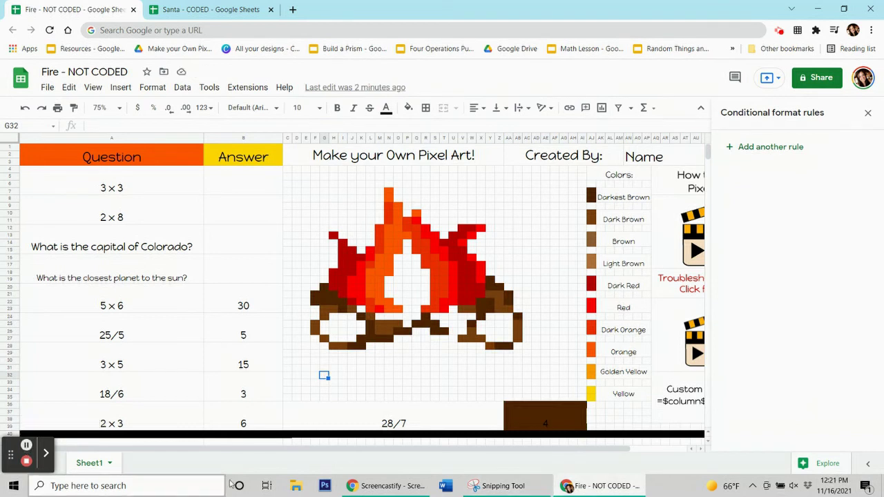
Step: Add a rule to the 5 x 6 answer cell B20:B23 with red fill and the custom formula =$b$20=30
{"action": "left_click", "coordinate": [408, 108]}
{"action": "left_click", "coordinate": [273, 293]}
{"action": "left_click", "coordinate": [795, 148]}
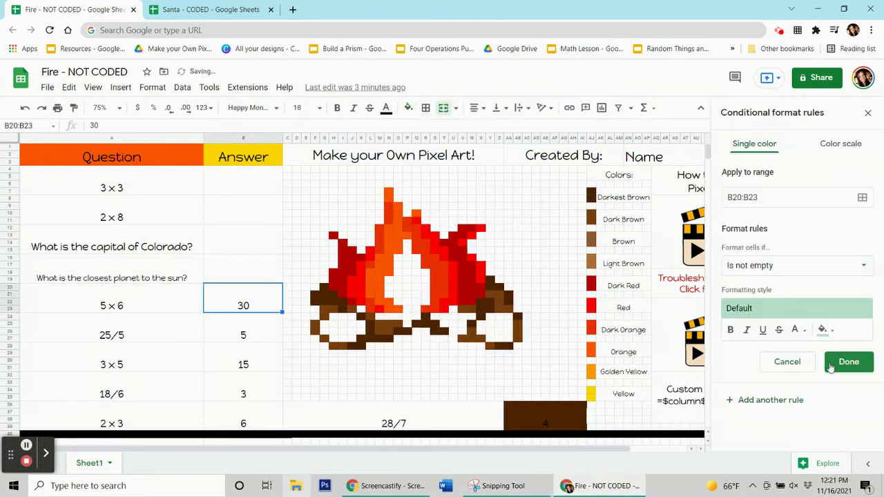
{"action": "left_click", "coordinate": [815, 329]}
{"action": "left_click", "coordinate": [723, 219]}
{"action": "left_click", "coordinate": [815, 268]}
{"action": "left_click", "coordinate": [779, 452]}
{"action": "left_click", "coordinate": [779, 291]}
{"action": "type", "text": "=$b$20=30"}
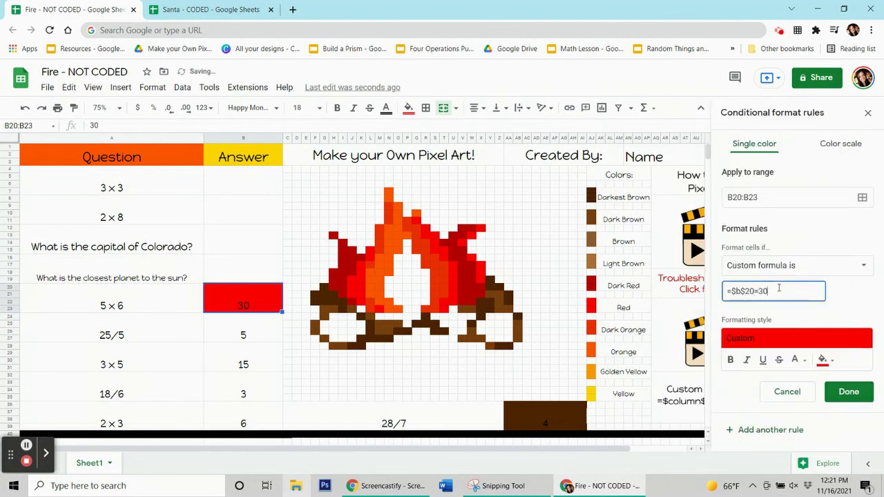
Step: Add the red flame cells J19:J21, K17:K22, M23 and those along the upper flame edges to the 5 x 6 rule's range
{"action": "left_click", "coordinate": [862, 197]}
{"action": "left_click_drag", "start_coordinate": [366, 276], "coordinate": [360, 302]}
{"action": "left_click", "coordinate": [377, 309]}
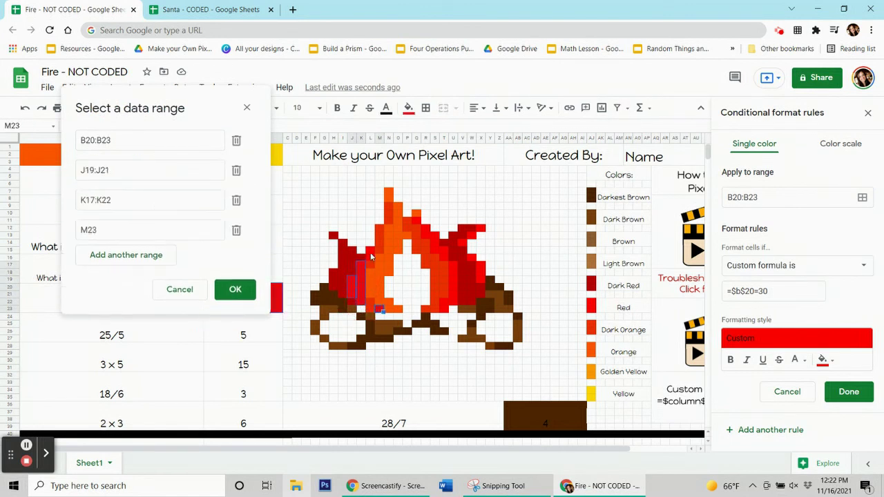
{"action": "left_click_drag", "start_coordinate": [370, 248], "coordinate": [369, 257]}
{"action": "left_click", "coordinate": [417, 219]}
{"action": "left_click_drag", "start_coordinate": [426, 228], "coordinate": [443, 261]}
Step: Add the red cells T22:T23, U17:U22, V14, W13, X12, W16 and X17:X19 to the rule's range and save it
{"action": "left_click_drag", "start_coordinate": [446, 312], "coordinate": [443, 319]}
{"action": "left_click_drag", "start_coordinate": [452, 269], "coordinate": [452, 310]}
{"action": "left_click", "coordinate": [460, 244]}
{"action": "left_click", "coordinate": [468, 236]}
{"action": "left_click", "coordinate": [478, 228]}
{"action": "left_click", "coordinate": [469, 261]}
{"action": "mouse_move", "coordinate": [478, 269]}
{"action": "left_mouse_down"}
{"action": "mouse_move", "coordinate": [478, 294]}
{"action": "mouse_move", "coordinate": [480, 282]}
{"action": "left_mouse_up"}
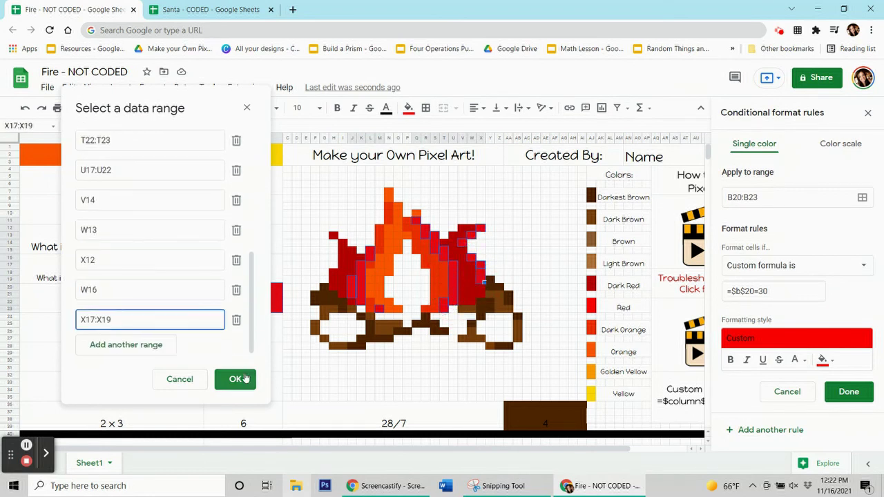
{"action": "left_click", "coordinate": [235, 379]}
{"action": "left_click", "coordinate": [849, 391]}
Step: Reset the static fill of the selected red flame cells and delete the answer 30 from B20:B23
{"action": "left_click", "coordinate": [409, 108]}
{"action": "left_click", "coordinate": [495, 324]}
{"action": "left_click", "coordinate": [243, 298]}
{"action": "key", "text": "BackSpace"}
{"action": "key", "text": "Return"}
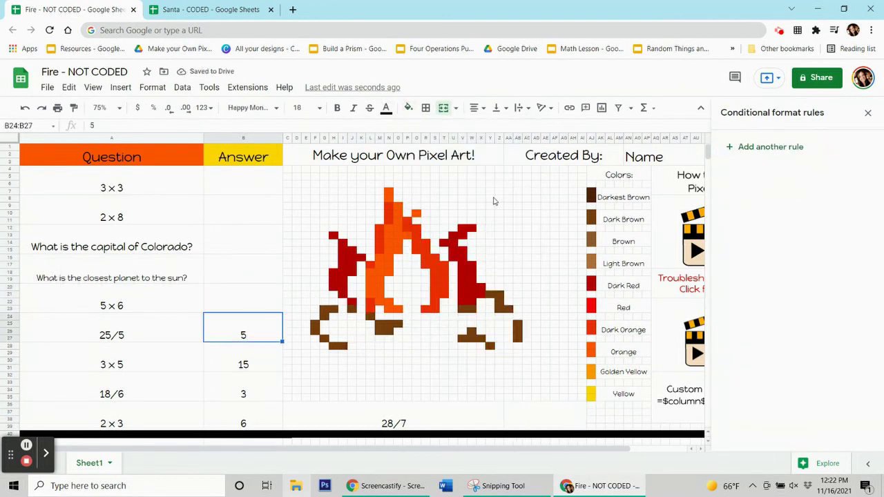
Step: Check cell H23's fill color and add a dark brown rule to the 25/5 answer cell B24:B27 with the custom formula =$b$24=5
{"action": "left_click", "coordinate": [408, 107]}
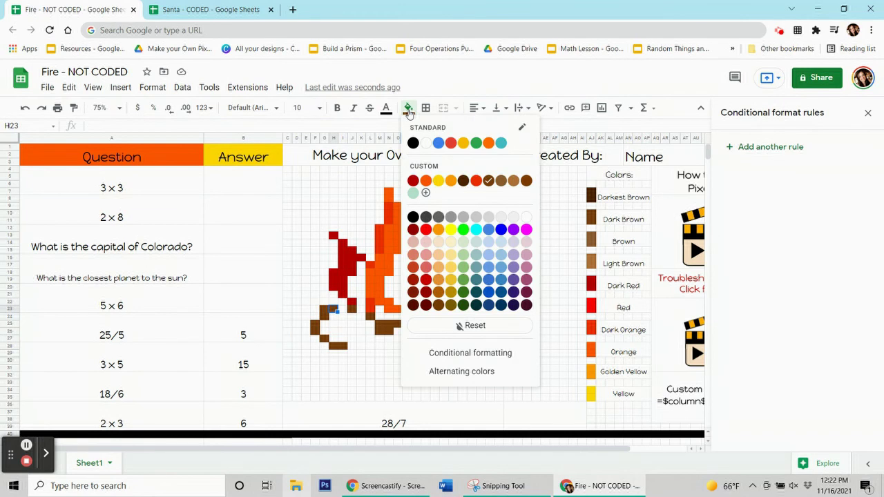
{"action": "left_click", "coordinate": [437, 257]}
{"action": "left_click", "coordinate": [795, 148]}
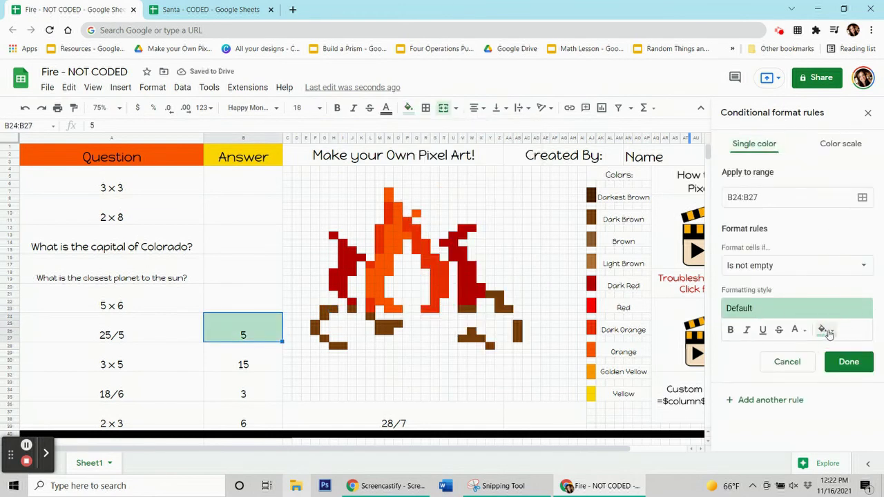
{"action": "left_click", "coordinate": [825, 331]}
{"action": "left_click", "coordinate": [812, 164]}
{"action": "left_click", "coordinate": [797, 265]}
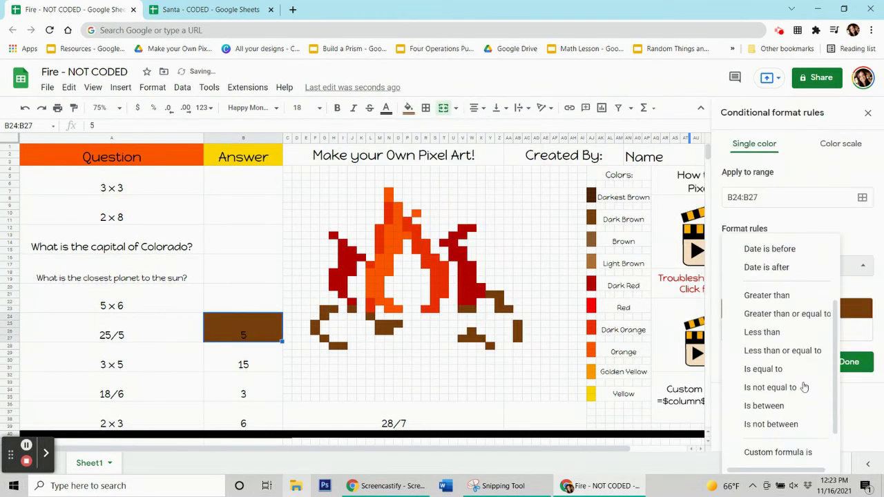
{"action": "left_click", "coordinate": [760, 452]}
{"action": "left_click", "coordinate": [773, 300]}
{"action": "type", "text": "=$b$24=5"}
Step: Add the dark brown log cells F25:F26, G27, H28:I28 and G24 to the 25/5 rule's range
{"action": "left_click", "coordinate": [862, 198]}
{"action": "left_click_drag", "start_coordinate": [434, 263], "coordinate": [138, 162]}
{"action": "left_click", "coordinate": [109, 240]}
{"action": "left_click_drag", "start_coordinate": [314, 324], "coordinate": [342, 345]}
{"action": "left_click", "coordinate": [323, 337], "text": "ctrl"}
{"action": "left_click", "coordinate": [324, 316], "text": "ctrl"}
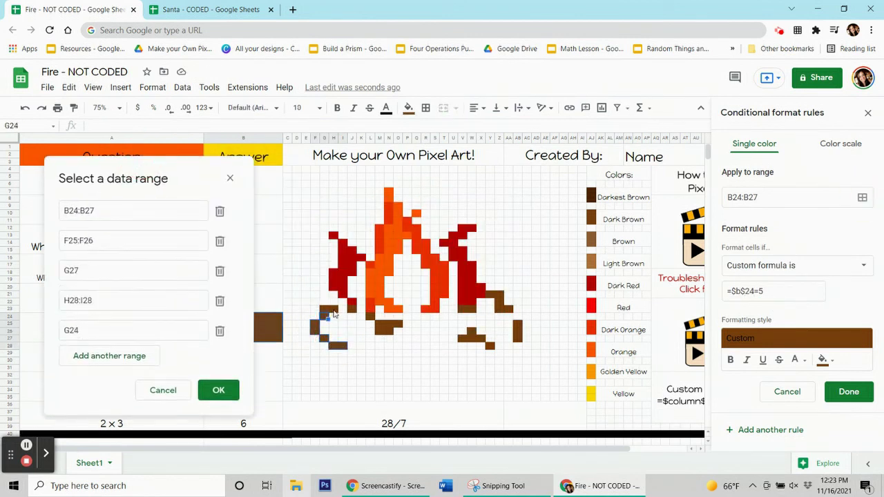
Step: Extend the 25/5 rule's range with the dark brown cells above G24 plus J23, L24, O25, M25:N26, V23:W23, Y21:Z21 and Z22:Z23
{"action": "left_click_drag", "start_coordinate": [323, 308], "coordinate": [332, 308]}
{"action": "left_click", "coordinate": [351, 308], "text": "ctrl"}
{"action": "left_click", "coordinate": [369, 316], "text": "ctrl"}
{"action": "left_click", "coordinate": [397, 323], "text": "ctrl"}
{"action": "left_click_drag", "start_coordinate": [378, 323], "coordinate": [388, 330]}
{"action": "left_click_drag", "start_coordinate": [461, 309], "coordinate": [499, 308]}
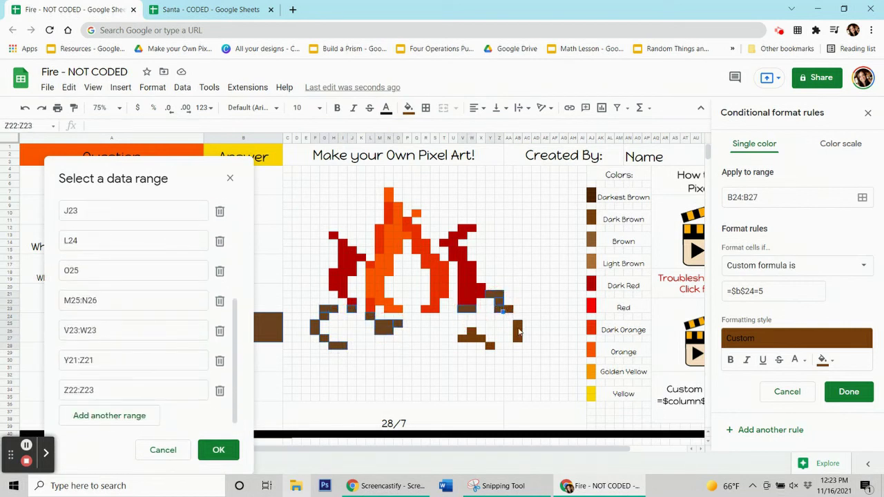
Step: Add the remaining dark brown cells of the right-hand log to the 25/5 rule's range and save the rule
{"action": "left_click", "coordinate": [507, 309], "text": "ctrl"}
{"action": "left_click_drag", "start_coordinate": [519, 341], "coordinate": [518, 323]}
{"action": "left_click", "coordinate": [489, 345], "text": "ctrl"}
{"action": "left_click", "coordinate": [471, 331], "text": "ctrl"}
{"action": "left_click_drag", "start_coordinate": [461, 339], "coordinate": [481, 339]}
{"action": "left_click", "coordinate": [218, 449]}
{"action": "left_click", "coordinate": [849, 391]}
Step: Reset the static fill of the selected dark brown log cells and delete the answer 5 from B24:B27
{"action": "left_click", "coordinate": [408, 108]}
{"action": "key", "text": "Escape"}
{"action": "left_click", "coordinate": [236, 324]}
{"action": "key", "text": "Delete"}
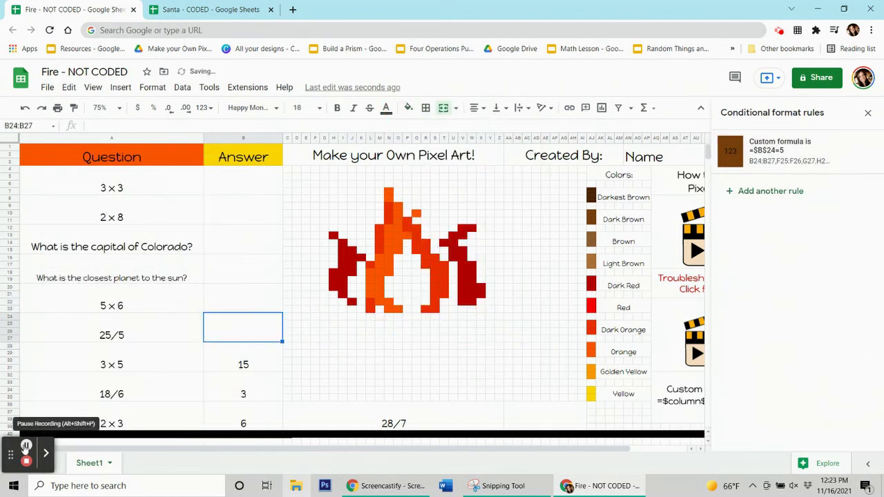
{"action": "left_click", "coordinate": [25, 444]}
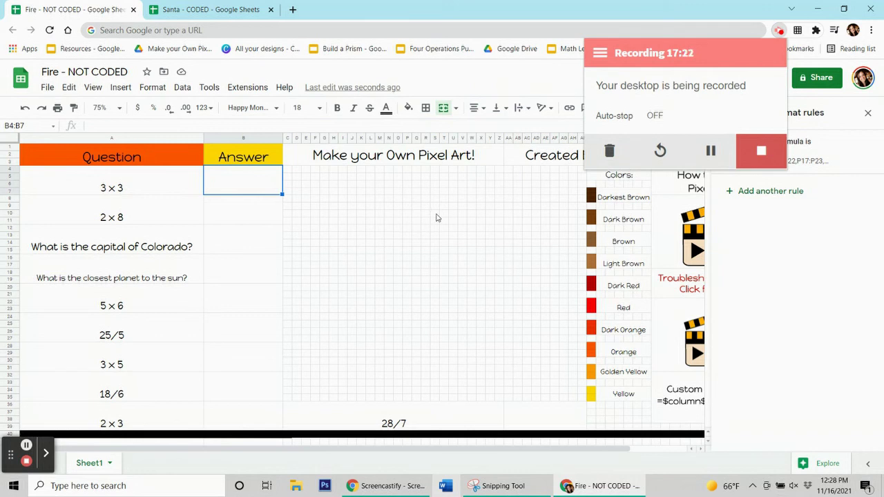
Step: Test the first five rules by entering the answers 9, 16, Denver, Mercury and 30 in column B from B4:B7 down
{"action": "left_click", "coordinate": [260, 186]}
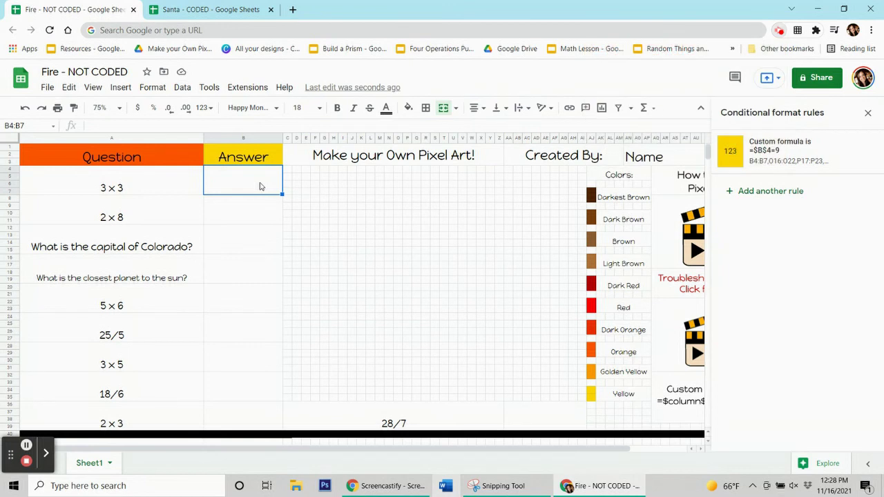
{"action": "type", "text": "9"}
{"action": "key", "text": "Return"}
{"action": "type", "text": "16"}
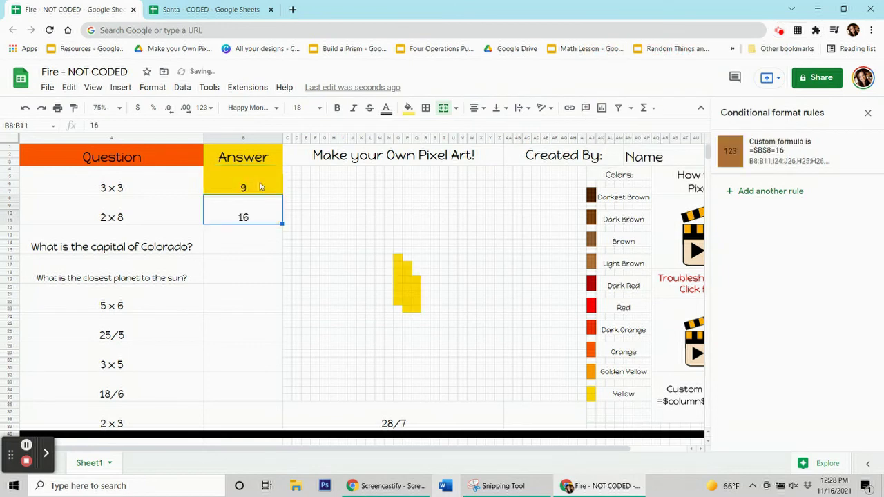
{"action": "key", "text": "Return"}
{"action": "type", "text": "Denver"}
{"action": "key", "text": "Return"}
{"action": "type", "text": "Mercury"}
{"action": "key", "text": "Return"}
{"action": "type", "text": "30"}
{"action": "key", "text": "Return"}
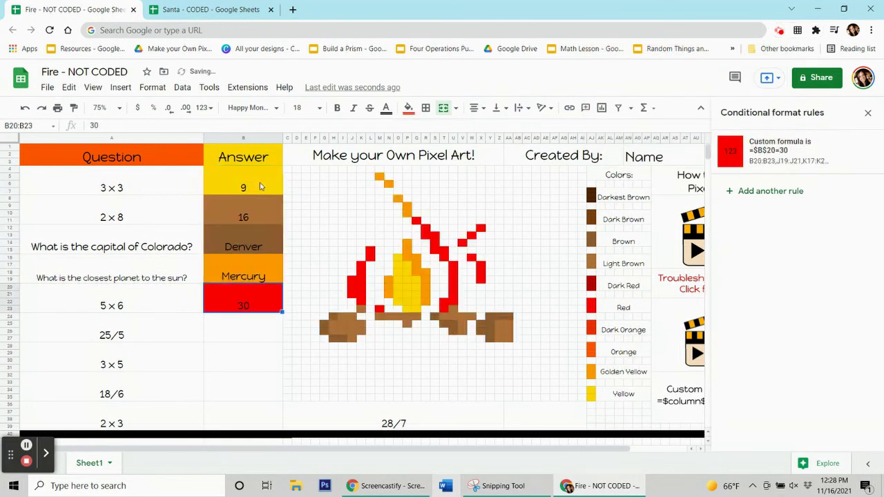
Step: Enter the answers 5, 15, 3 and 6 for the remaining column B questions and 4 for 28/7 in AA36:AI39
{"action": "type", "text": "5"}
{"action": "key", "text": "Return"}
{"action": "type", "text": "15"}
{"action": "key", "text": "Return"}
{"action": "type", "text": "3"}
{"action": "key", "text": "Return"}
{"action": "type", "text": "6"}
{"action": "key", "text": "Tab"}
{"action": "key", "text": "Tab"}
{"action": "type", "text": "4"}
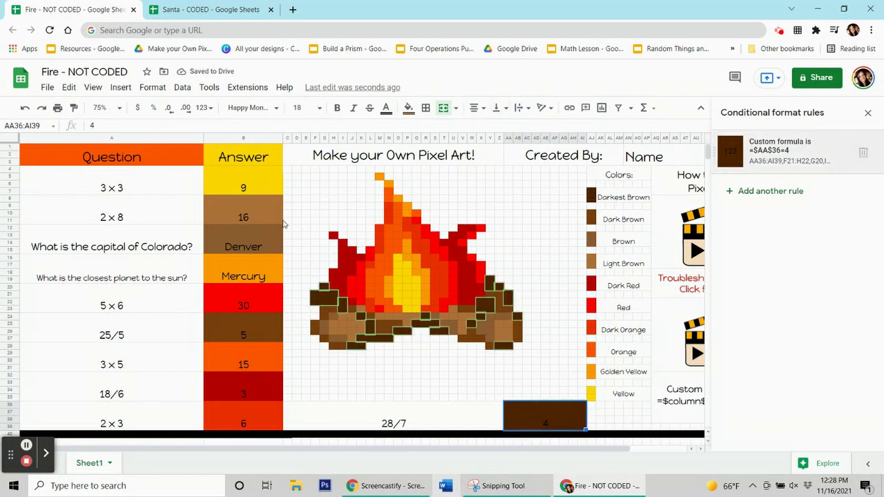
Step: Review the conditional format rule of each answer cell, from 3 x 3 down to 2 x 3 and 28/7
{"action": "left_click", "coordinate": [266, 192]}
{"action": "left_click", "coordinate": [266, 216]}
{"action": "left_click", "coordinate": [268, 243]}
{"action": "left_click", "coordinate": [268, 268]}
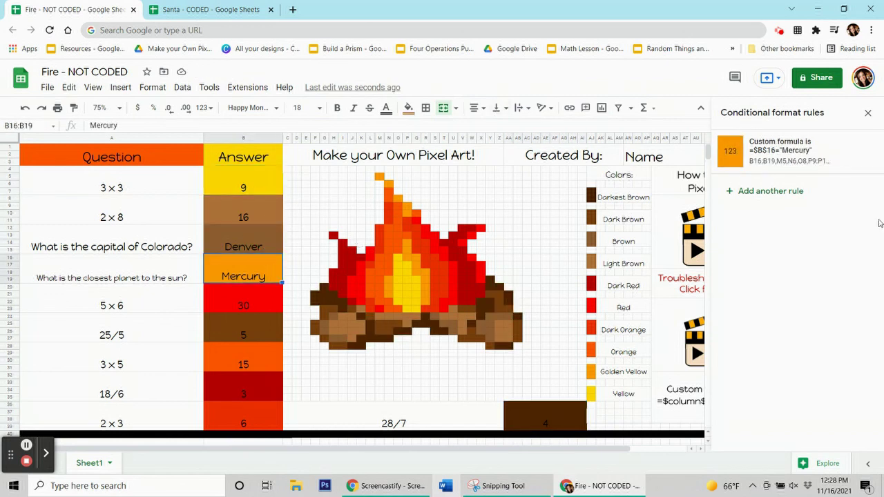
{"action": "left_click", "coordinate": [250, 296]}
{"action": "left_click", "coordinate": [242, 336]}
{"action": "left_click", "coordinate": [242, 362]}
{"action": "left_click", "coordinate": [242, 390]}
{"action": "left_click", "coordinate": [242, 415]}
{"action": "left_click", "coordinate": [534, 416]}
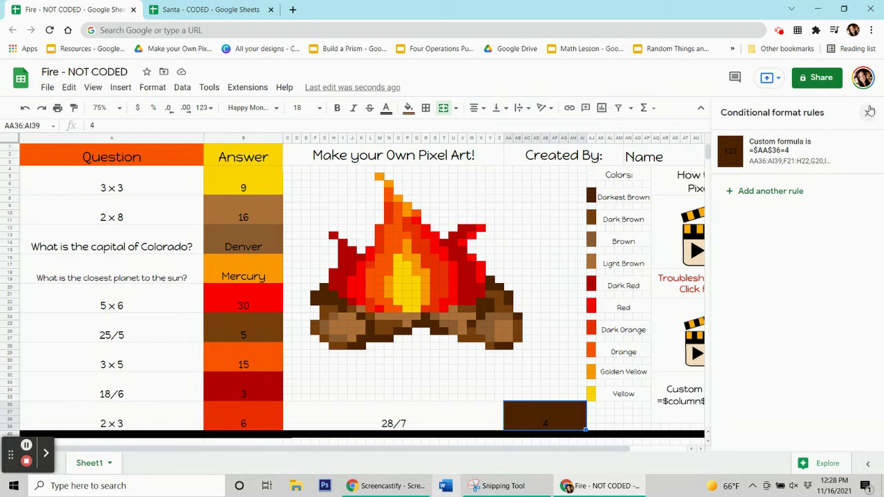
Step: Close the conditional format rules and select the empty cell E31 below the logs
{"action": "left_click", "coordinate": [152, 87]}
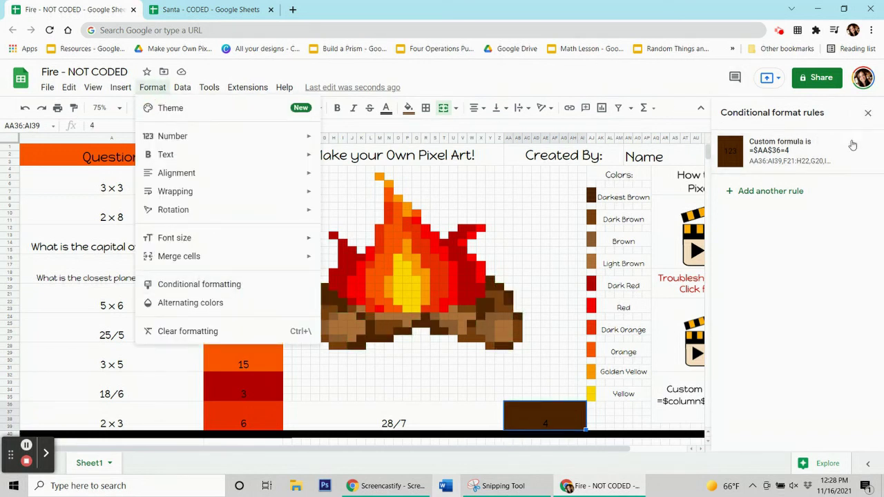
{"action": "left_click", "coordinate": [869, 113]}
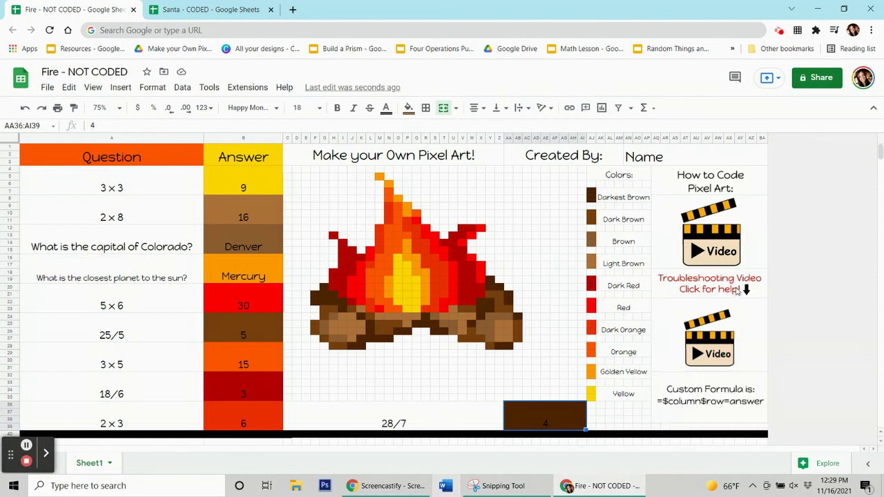
{"action": "left_click", "coordinate": [307, 368]}
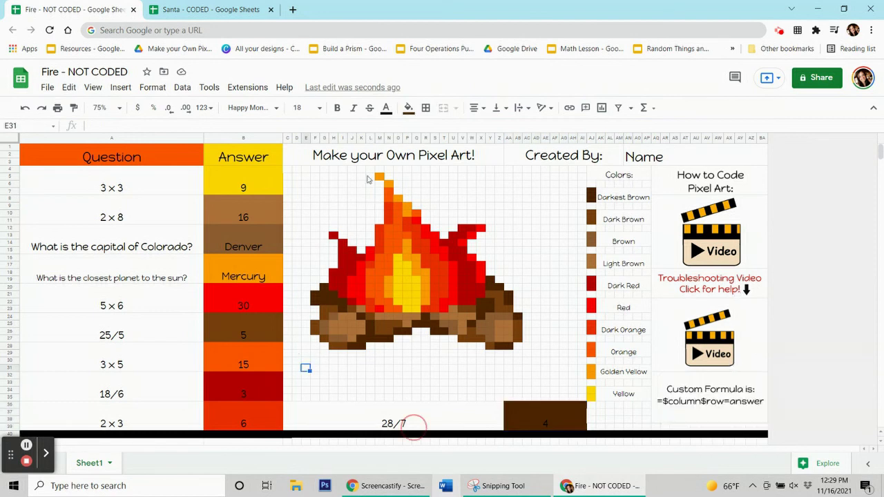